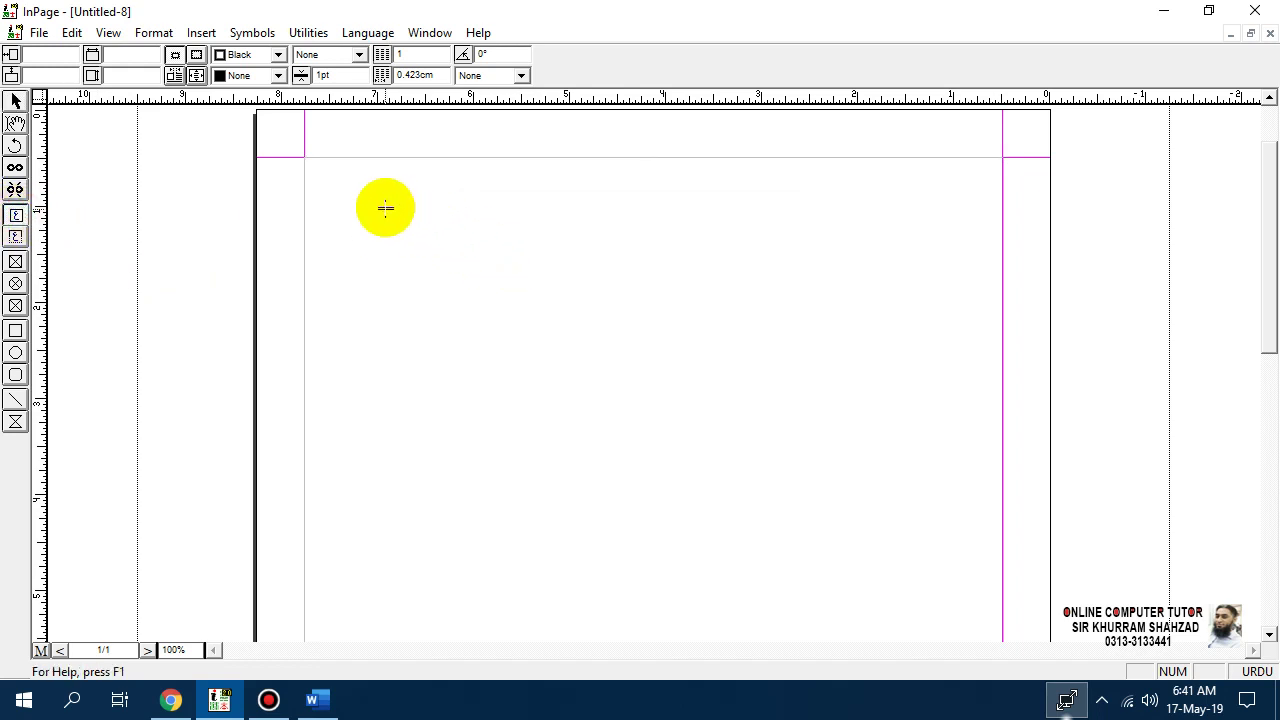
Step: Draw a text box about 4.24" wide and 3.07" high in the upper part of the page and select it
mouse_move(386, 206)
left_mouse_down()
mouse_move(543, 466)
mouse_move(720, 543)
mouse_move(769, 589)
mouse_move(760, 652)
mouse_move(737, 531)
mouse_move(790, 362)
left_mouse_up()
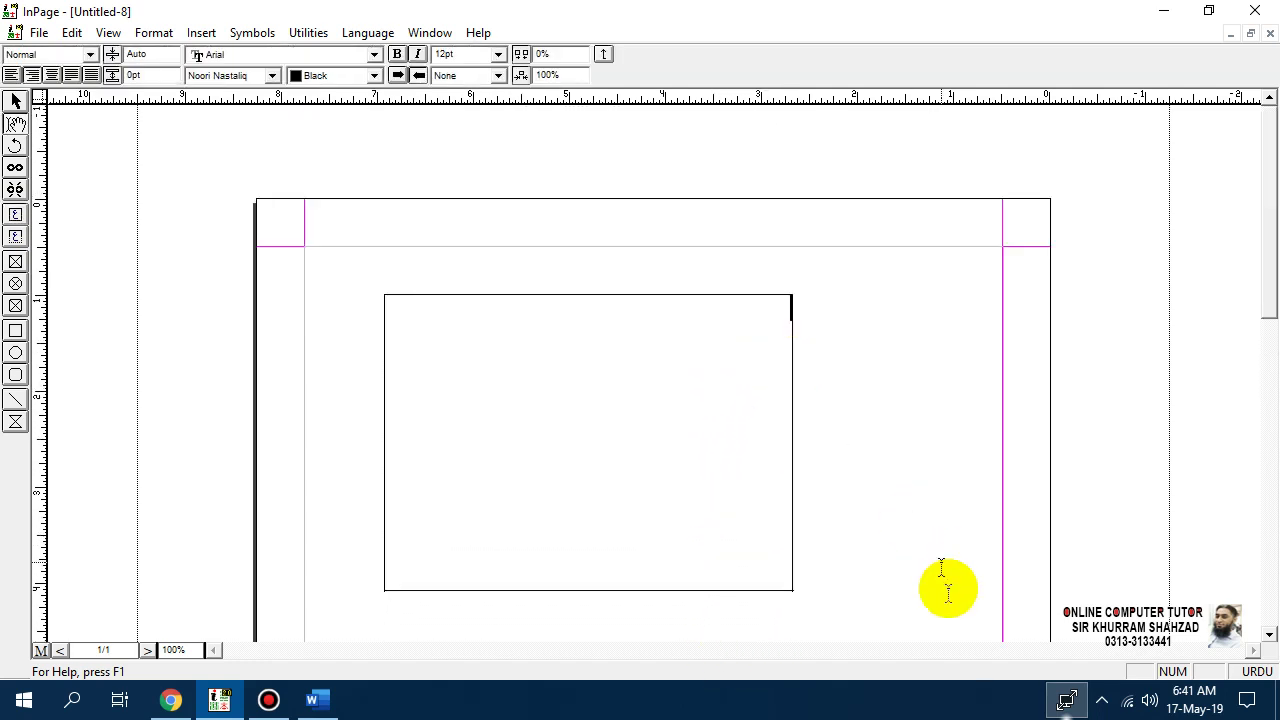
left_click(15, 101)
left_click(466, 338)
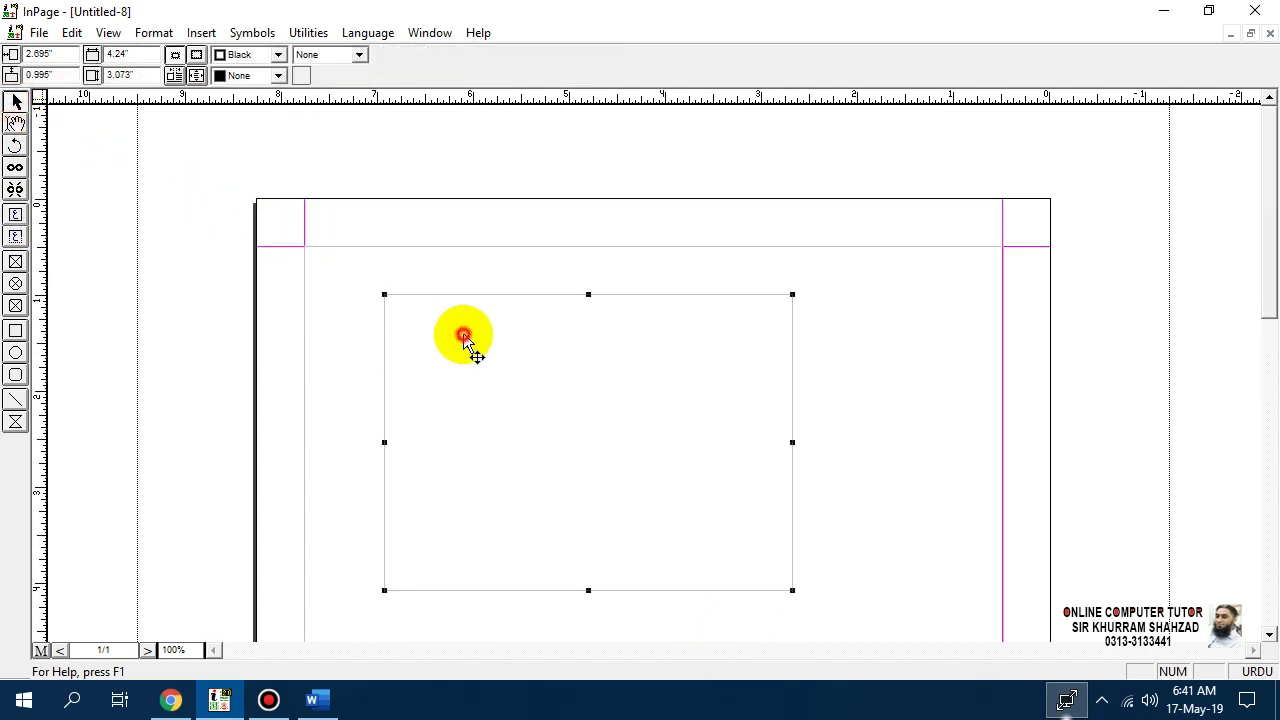
Step: Examine the selected text box's object settings, keeping the whole box in view, and close them without changes
left_click(153, 33)
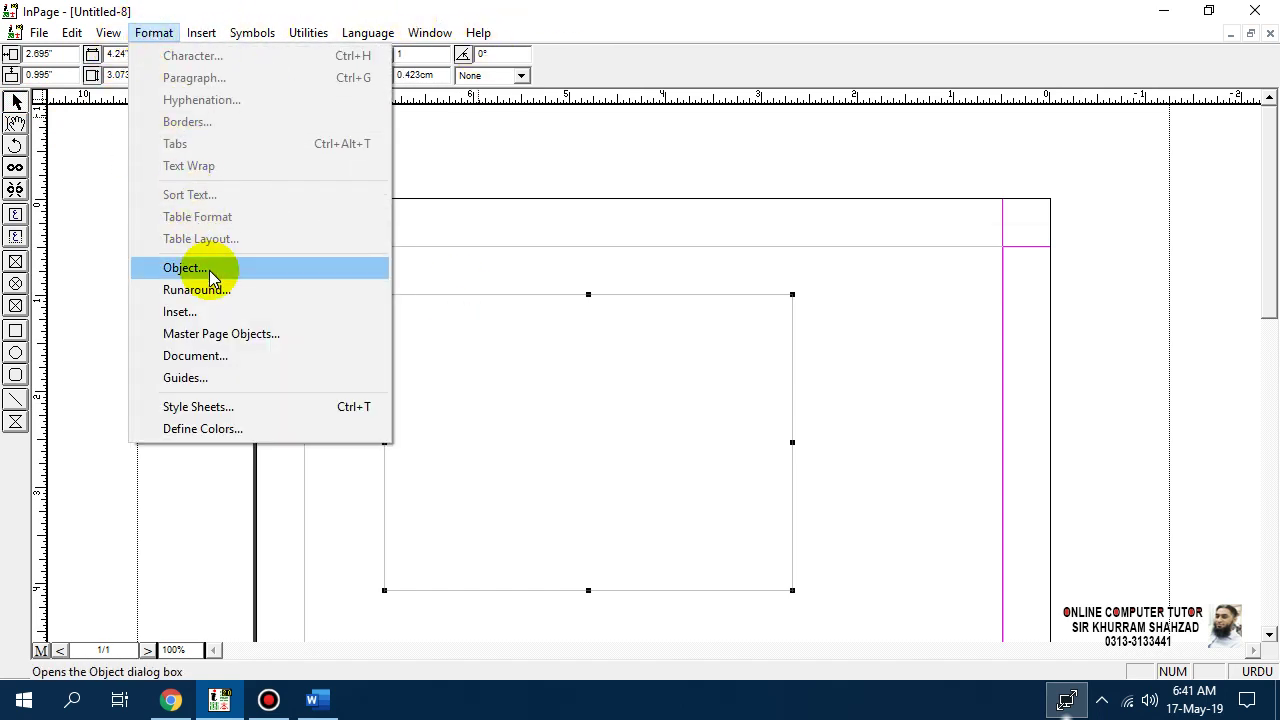
left_click(209, 268)
left_click_drag(541, 205, 888, 168)
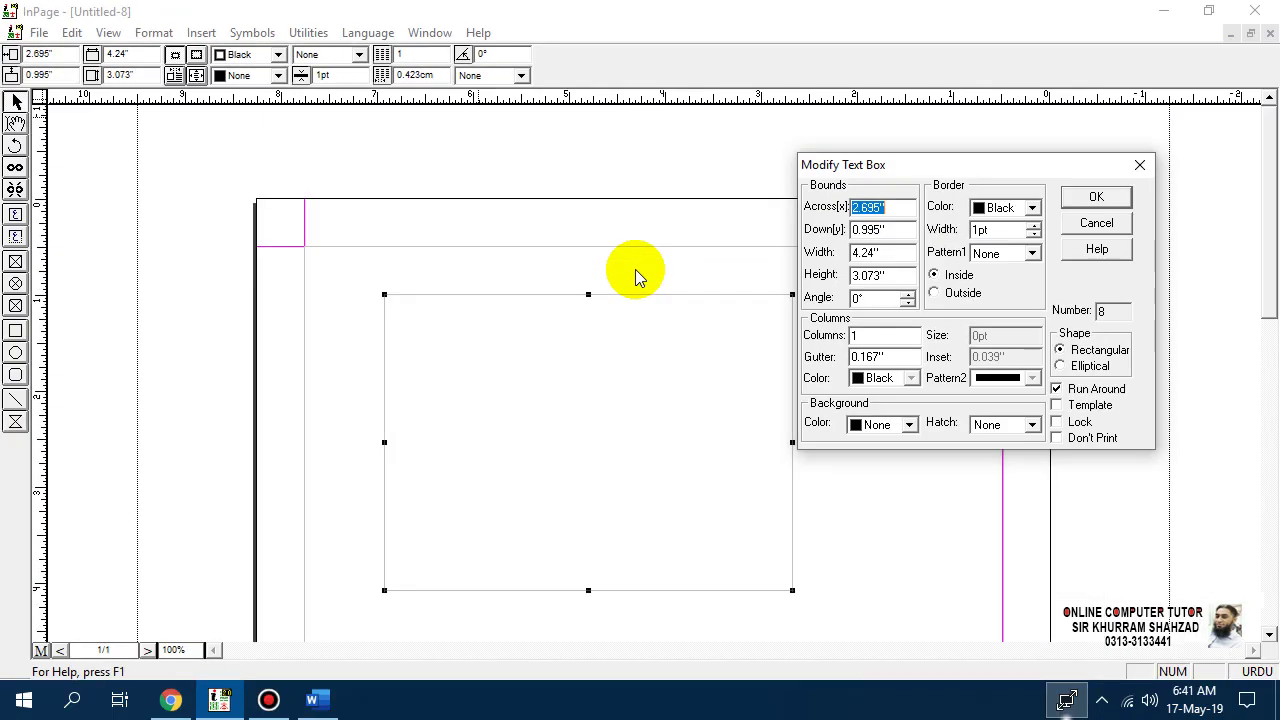
left_click(1075, 222)
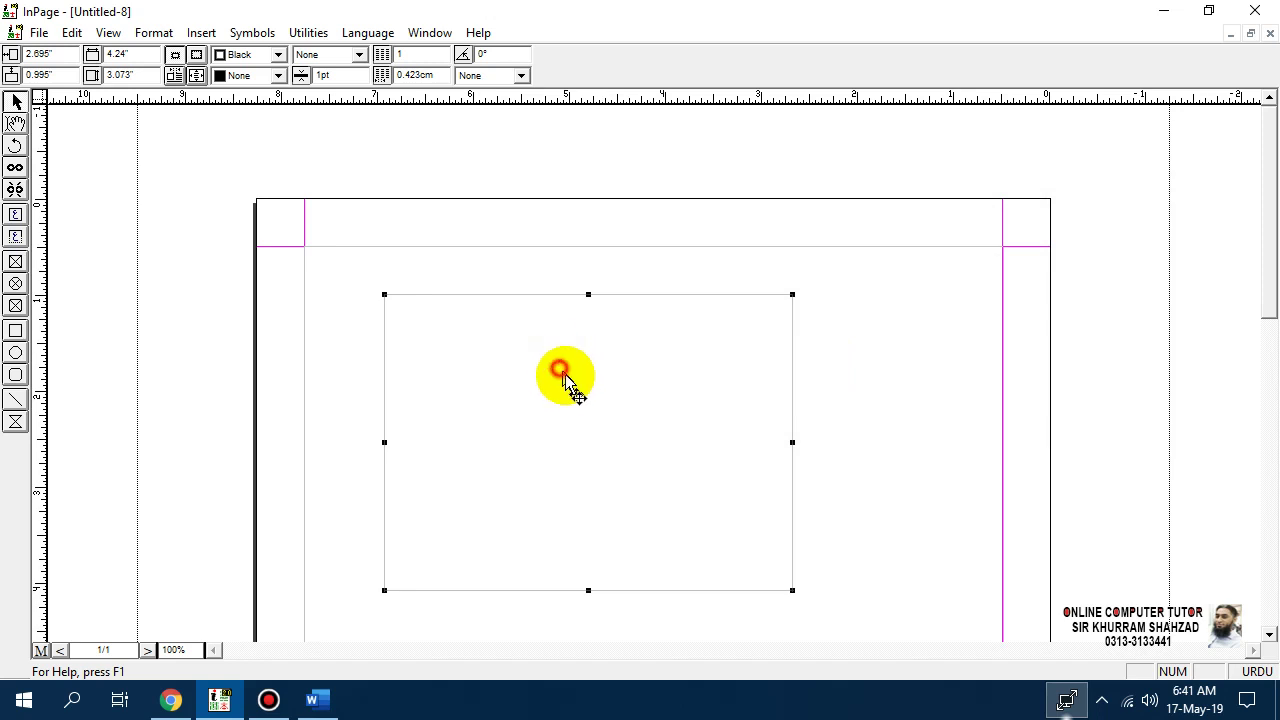
Step: Move the text box to about 2.185" across and 1.734" down, and check its bounds in the object settings
left_click_drag(565, 378, 605, 466)
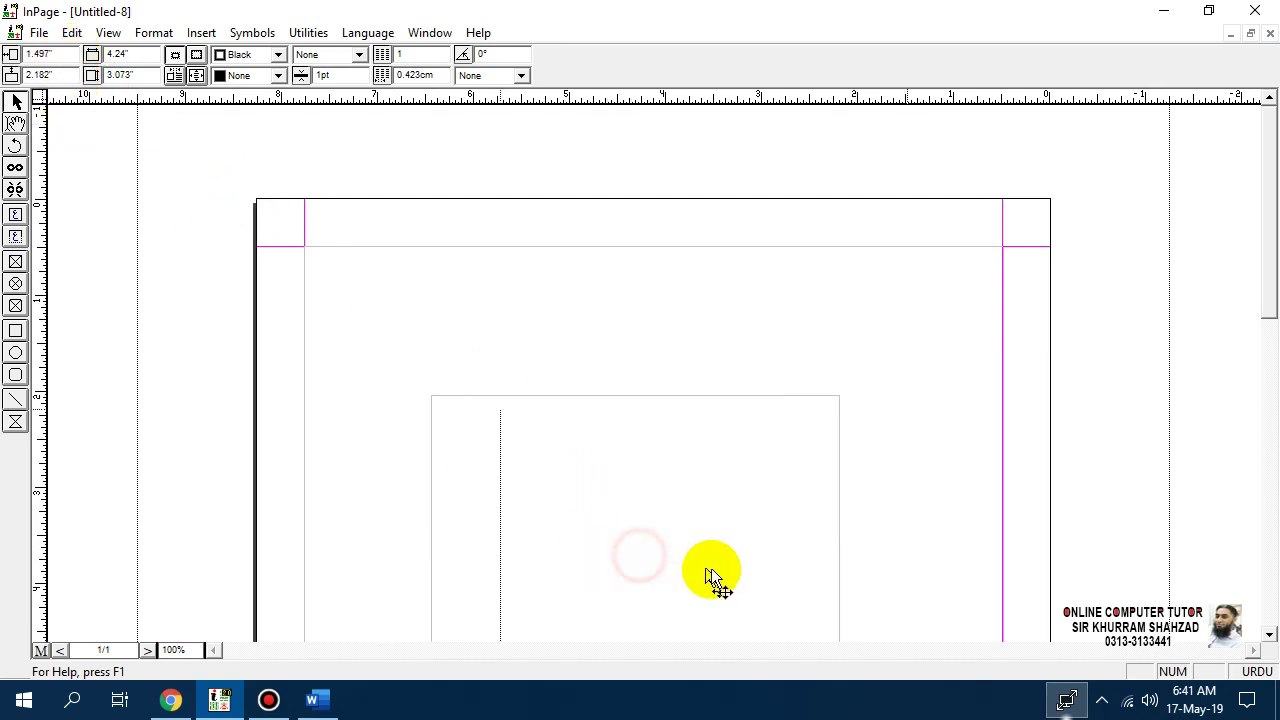
left_click_drag(711, 568, 645, 479)
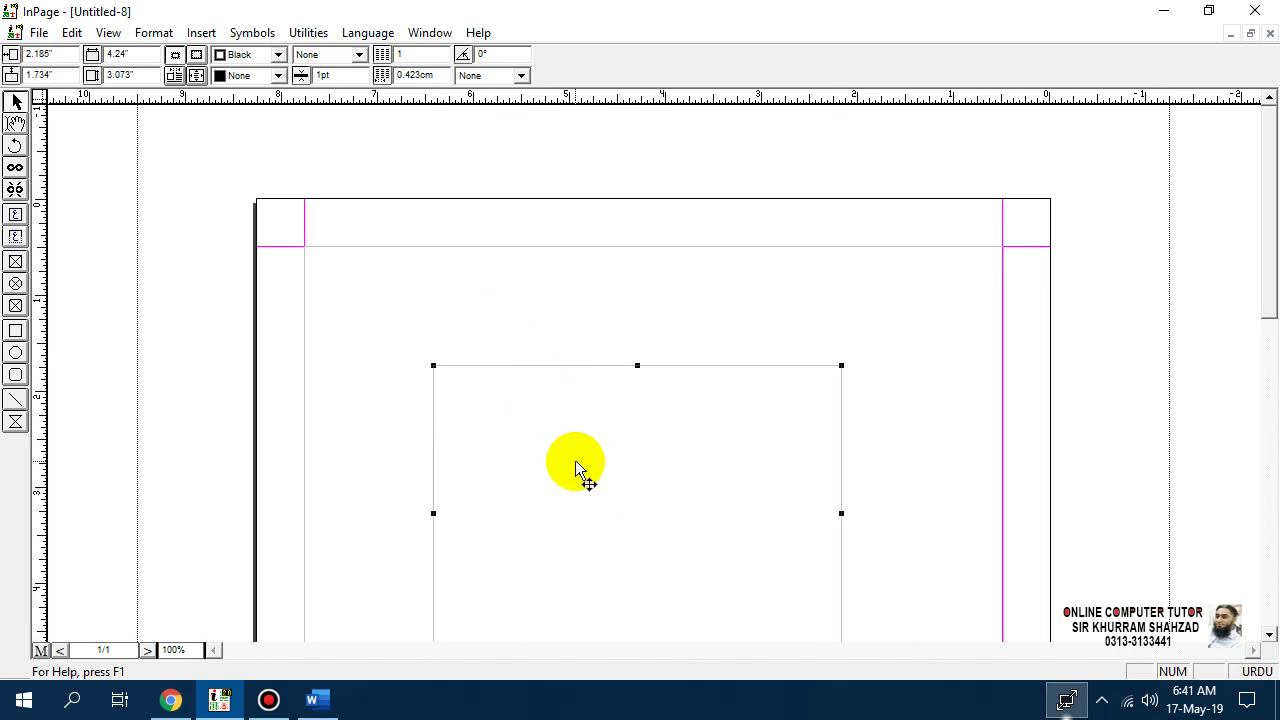
left_click(155, 32)
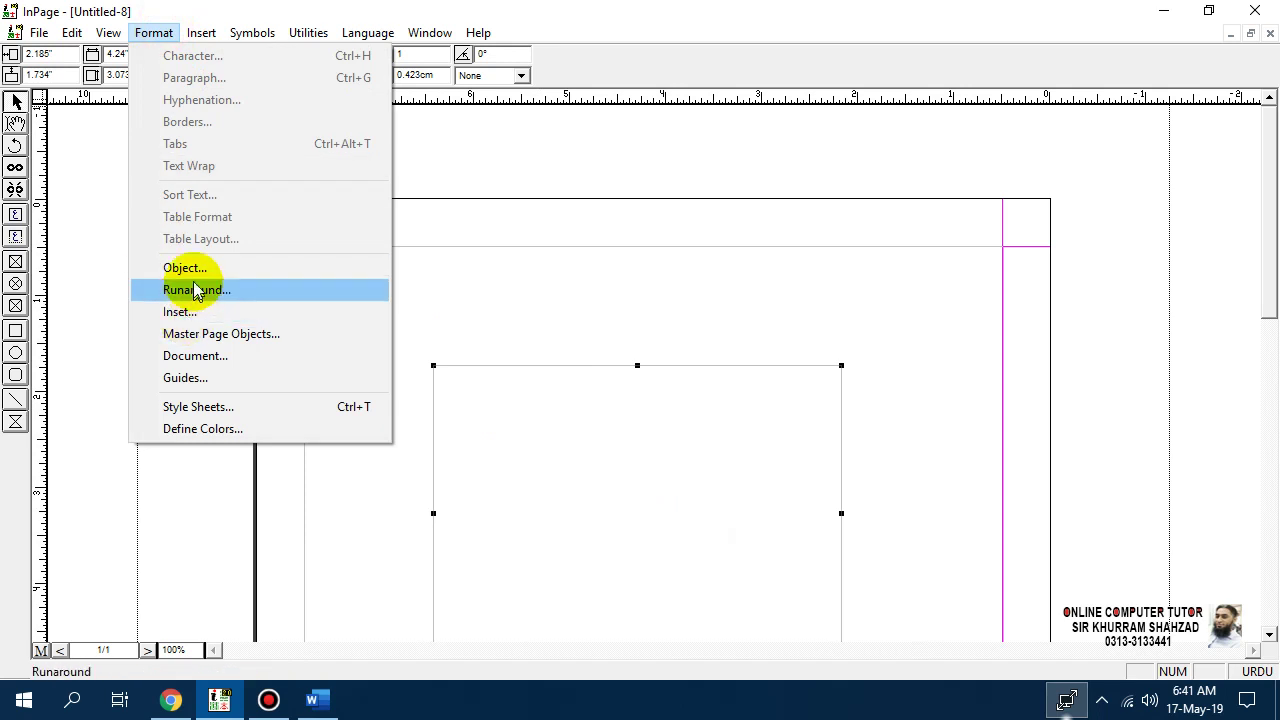
left_click(188, 268)
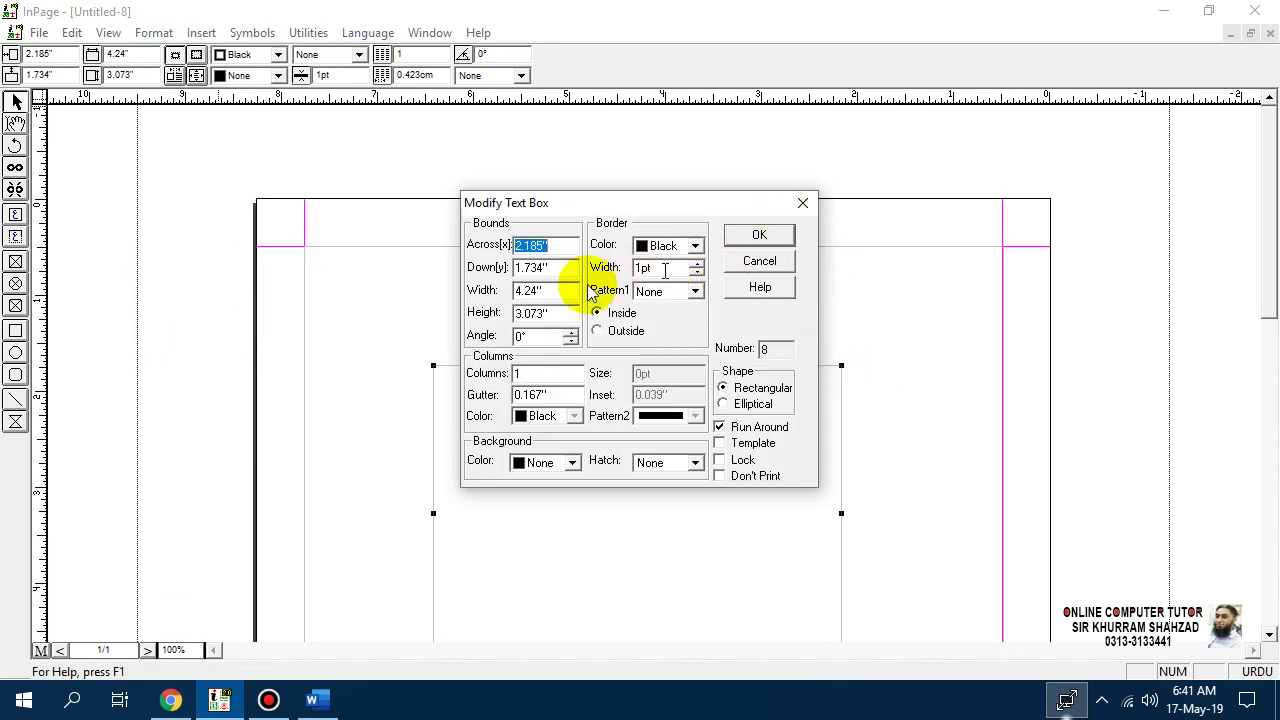
left_click(555, 290)
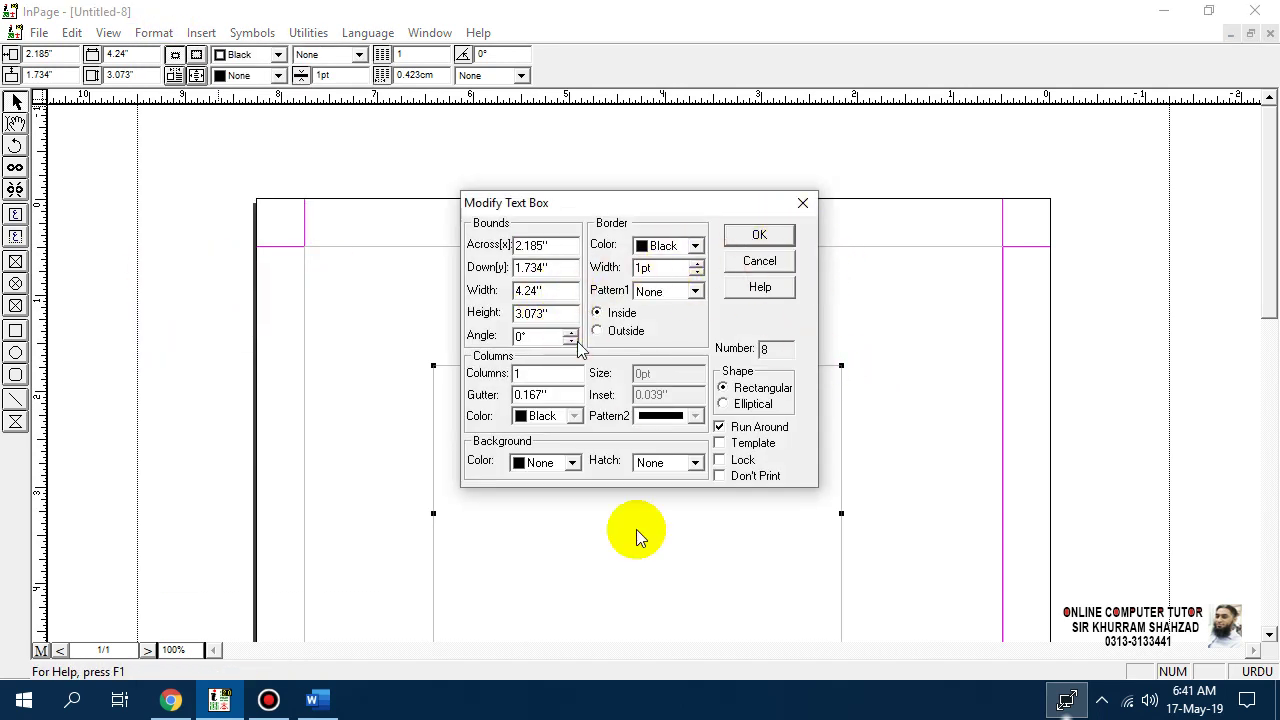
left_click(760, 262)
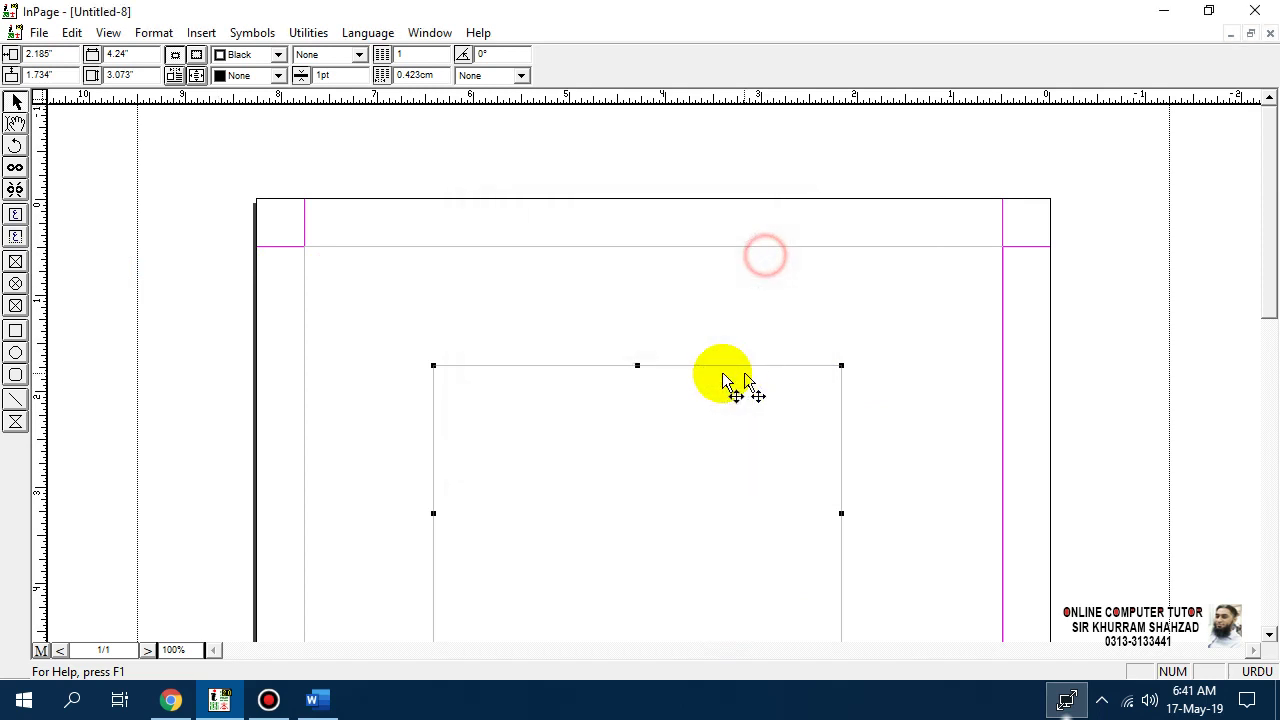
Step: Enlarge the text box to about 4.76" wide and 3.115" high, and review its object settings without changing them
mouse_move(640, 365)
left_mouse_down()
mouse_move(634, 323)
mouse_move(630, 361)
left_mouse_up()
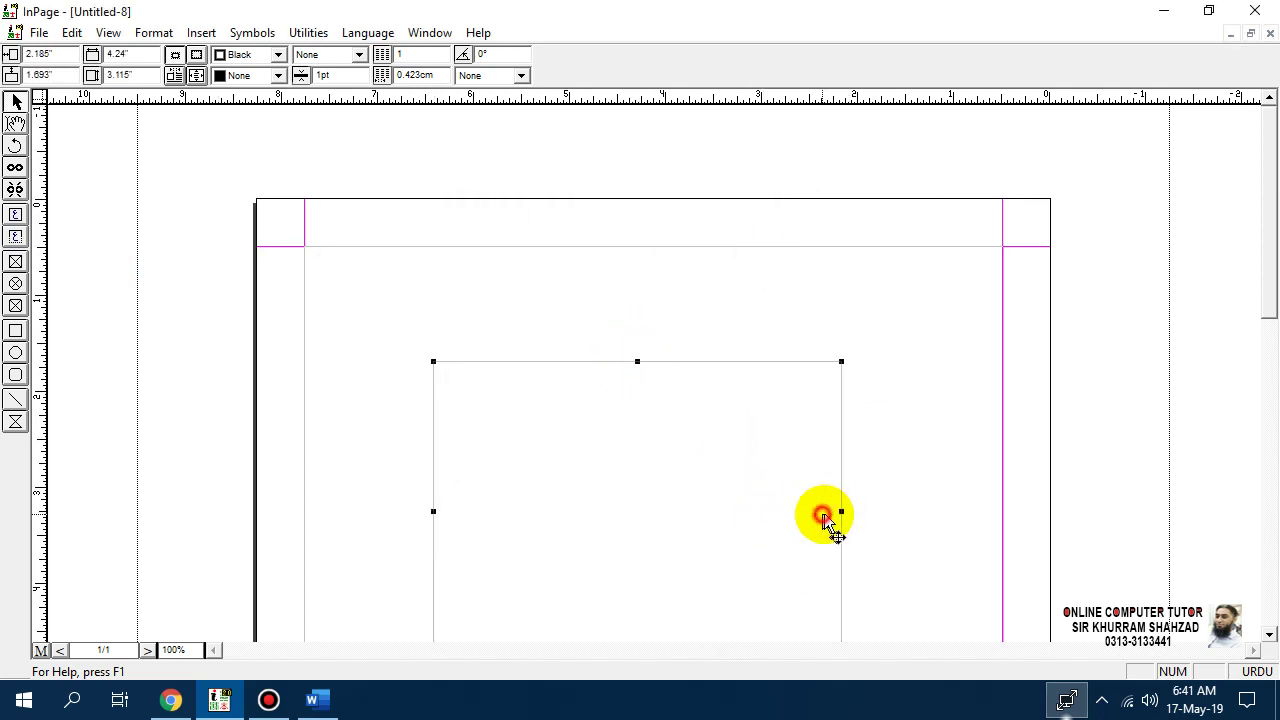
left_click_drag(841, 511, 891, 511)
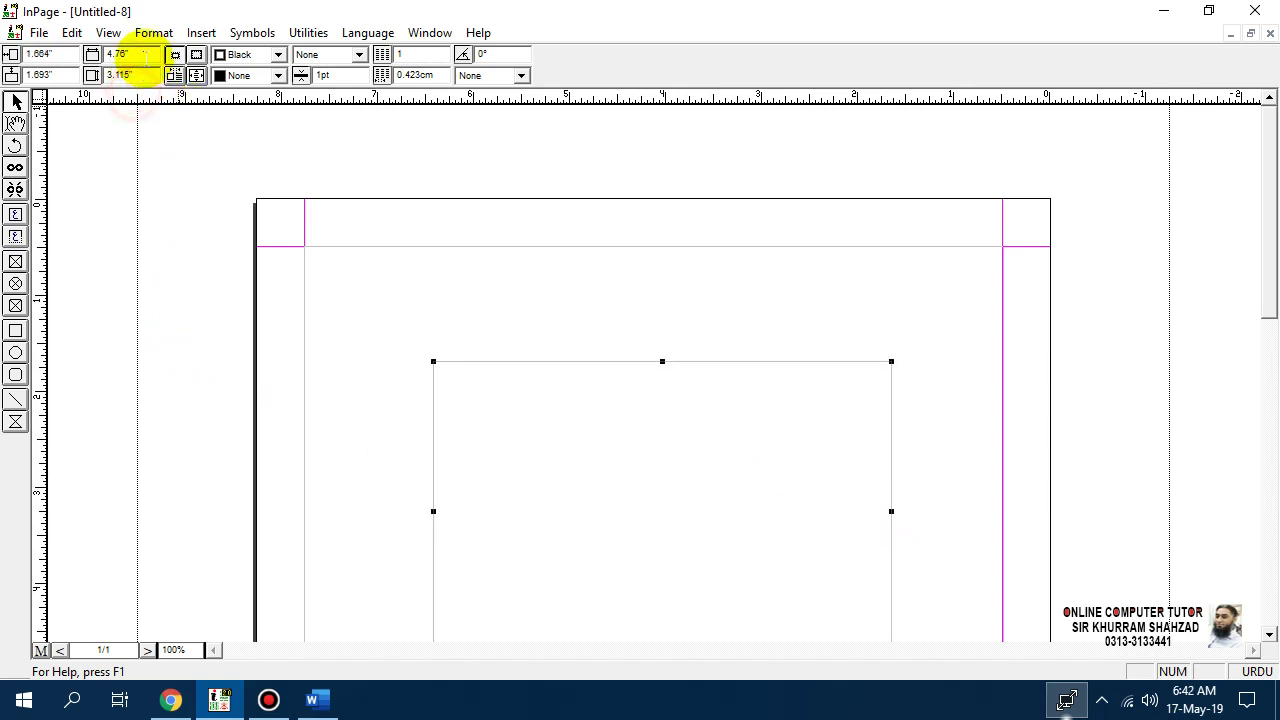
left_click(562, 408)
right_click(562, 410)
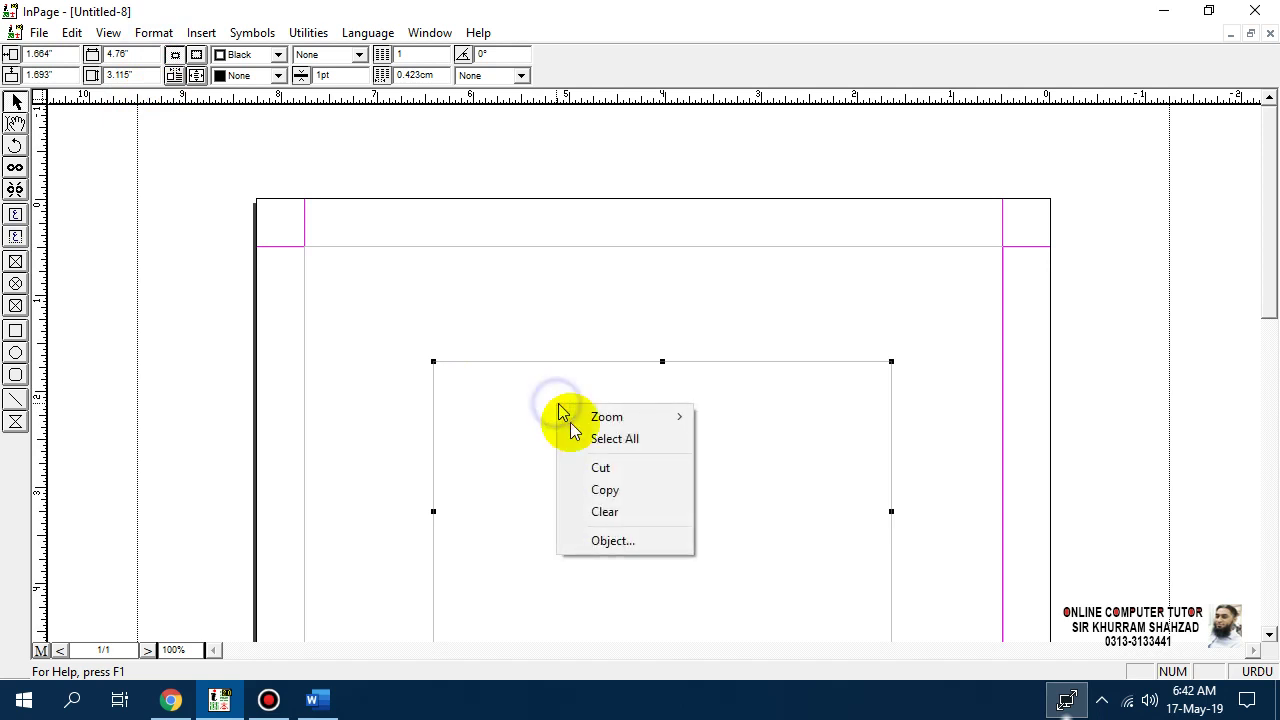
left_click(614, 540)
left_click(760, 270)
right_click(655, 420)
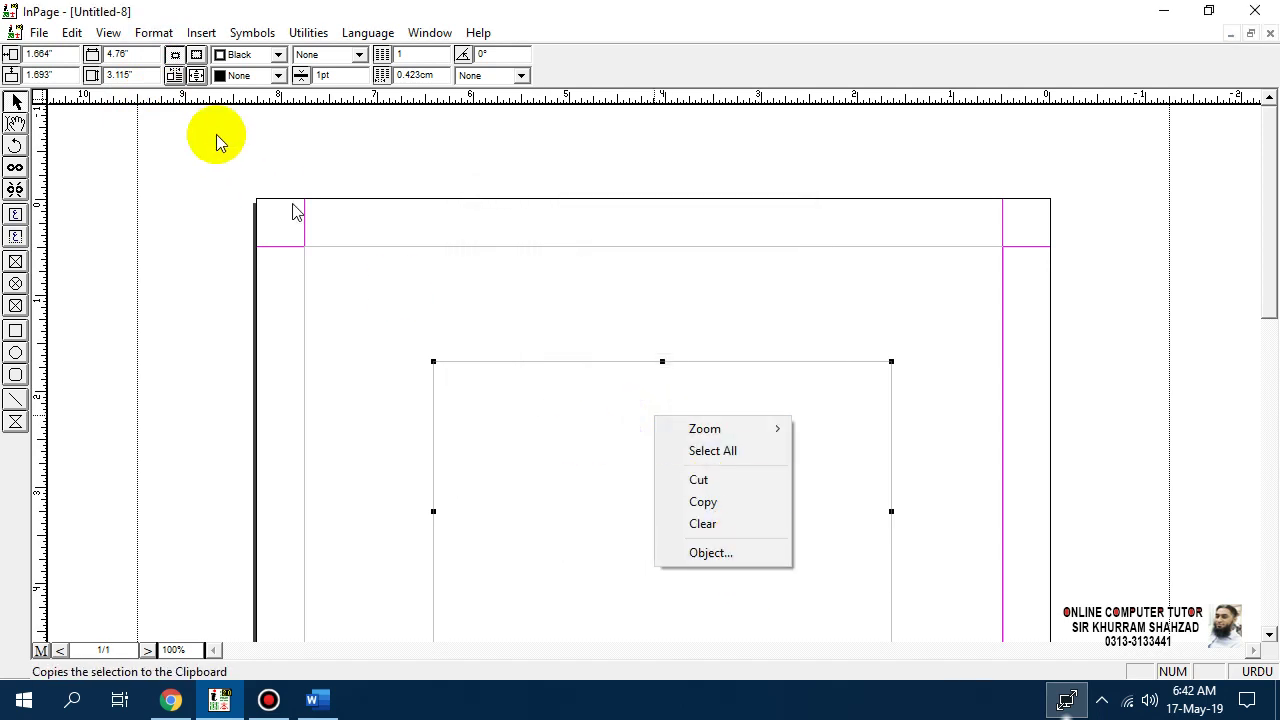
left_click(153, 33)
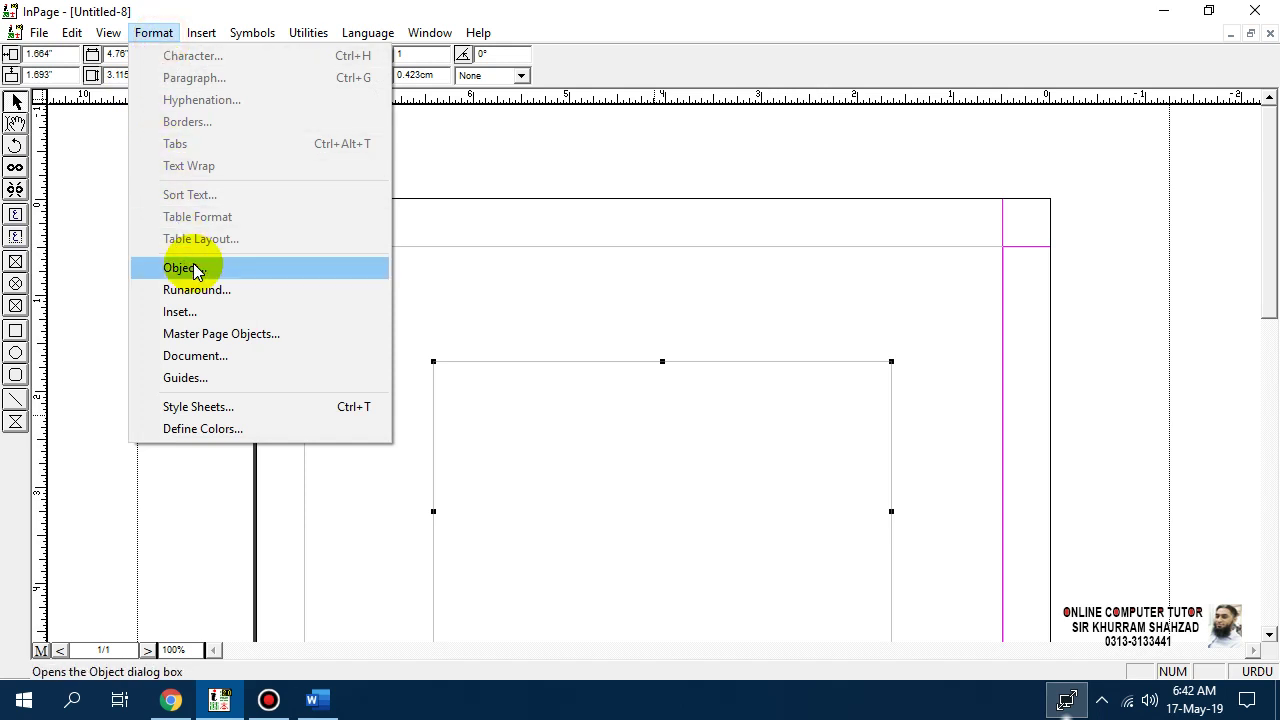
Step: Try rotating the text box to a 45° angle through its object settings, and undo the rotation
right_click(532, 380)
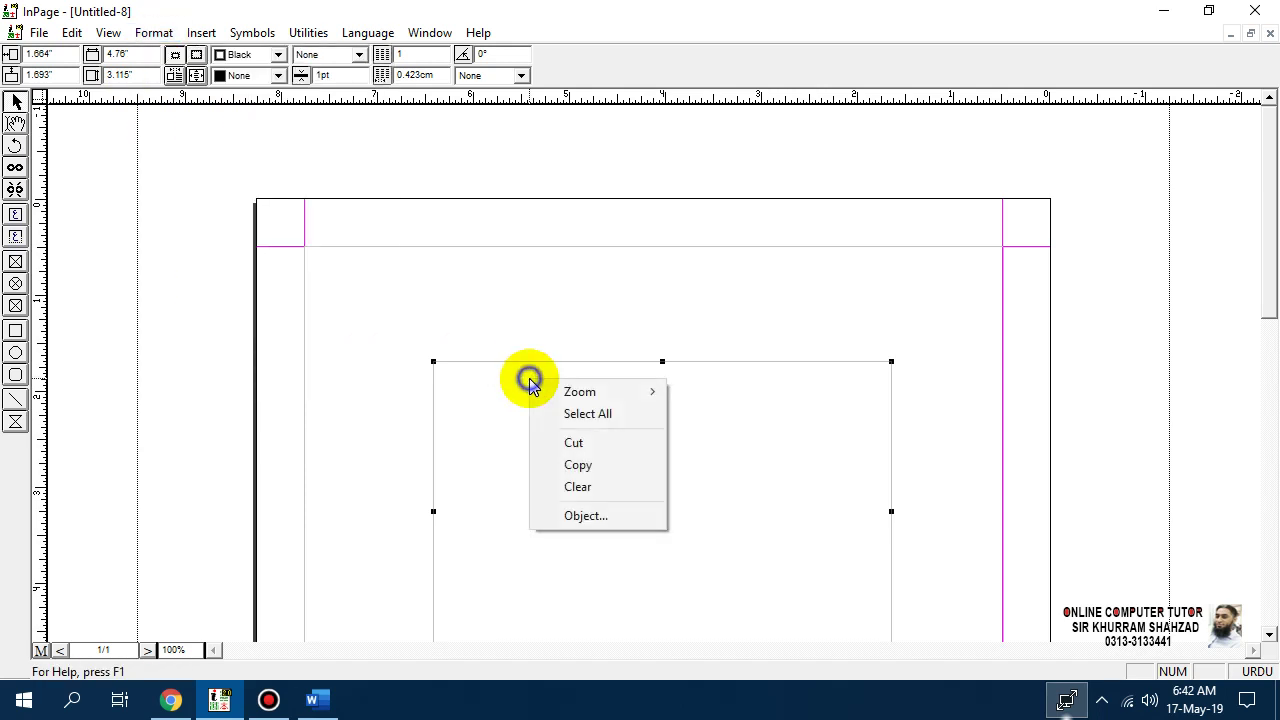
left_click(618, 518)
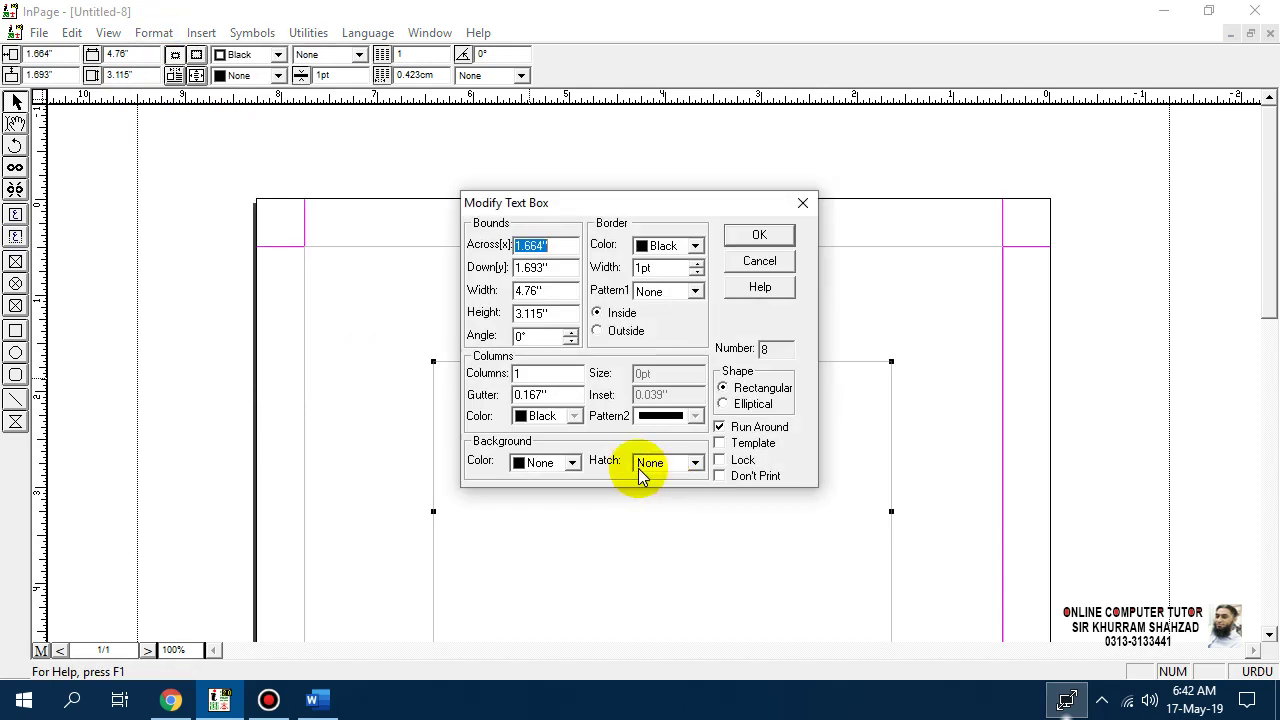
double_click(543, 337)
type("45")
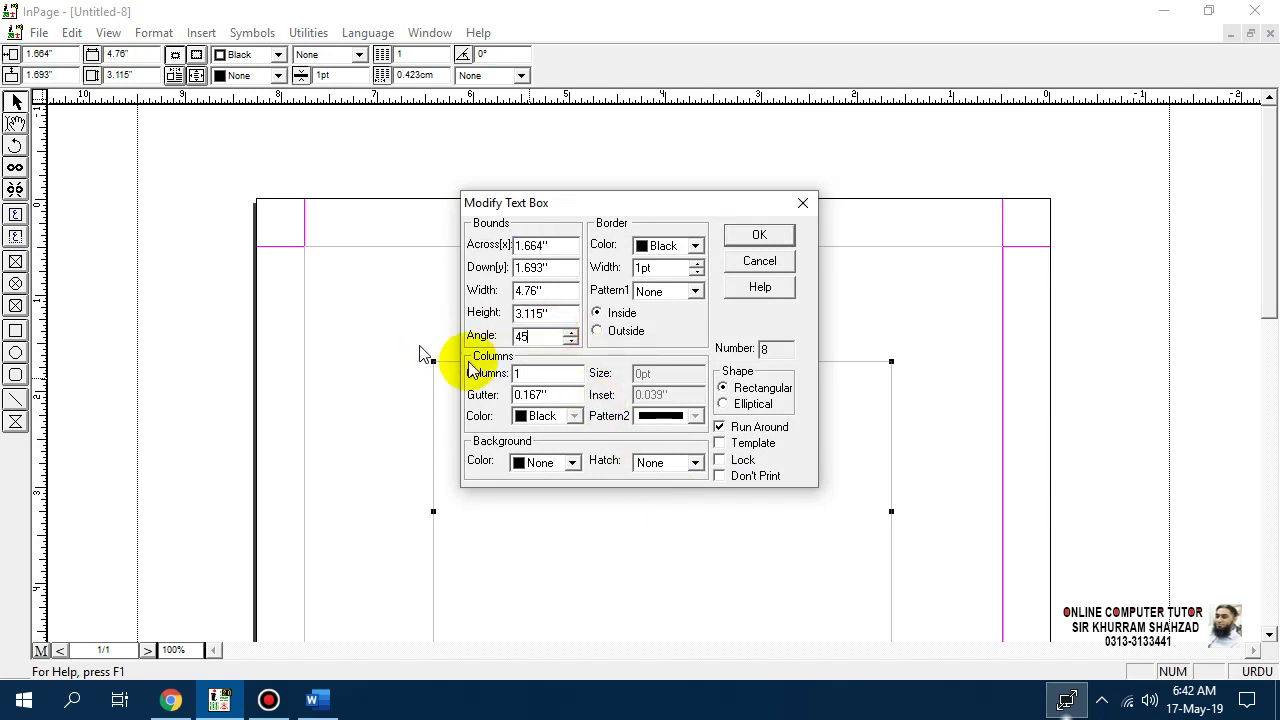
left_click(762, 235)
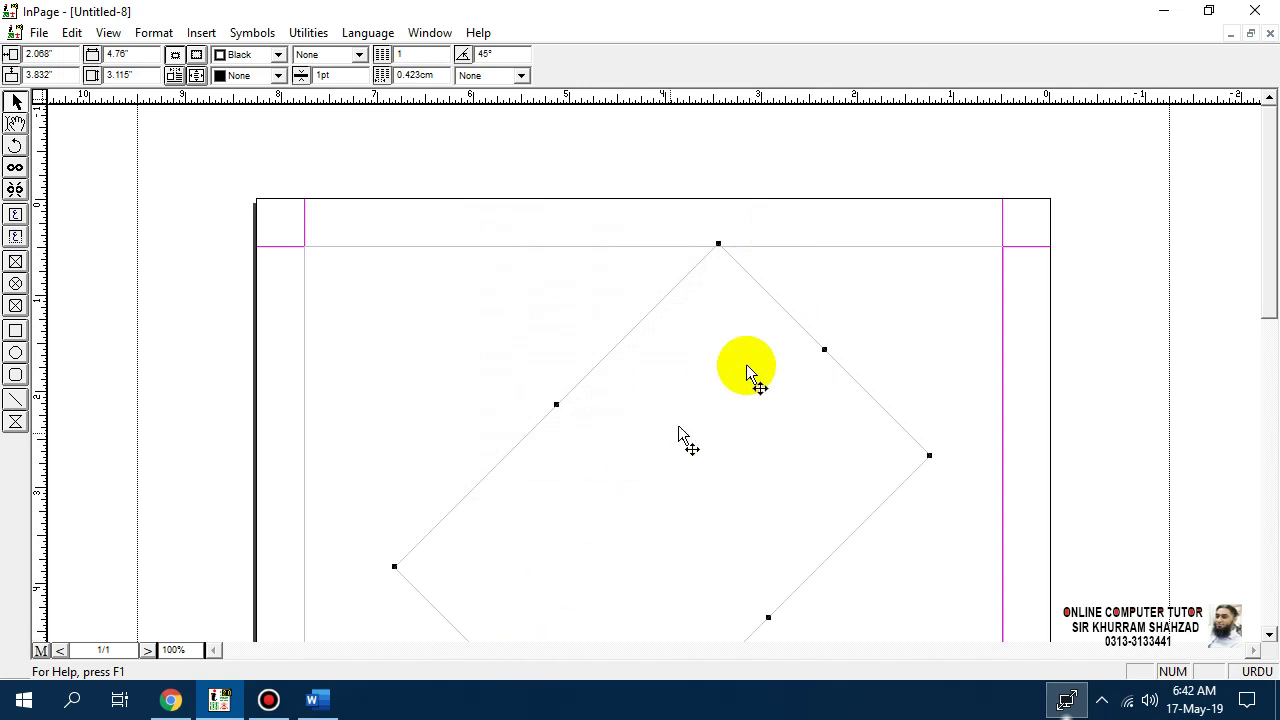
key("ctrl+z")
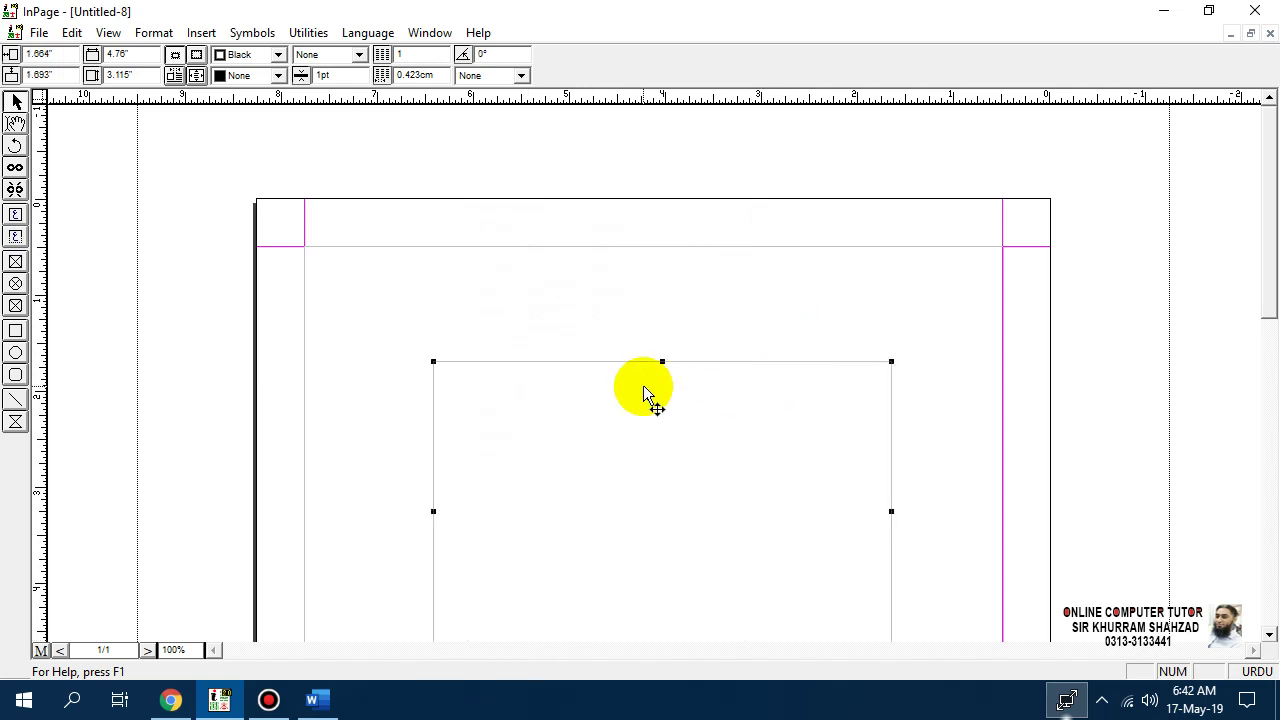
Step: Try the same 45° rotation without opening the object settings, and undo it
double_click(476, 55)
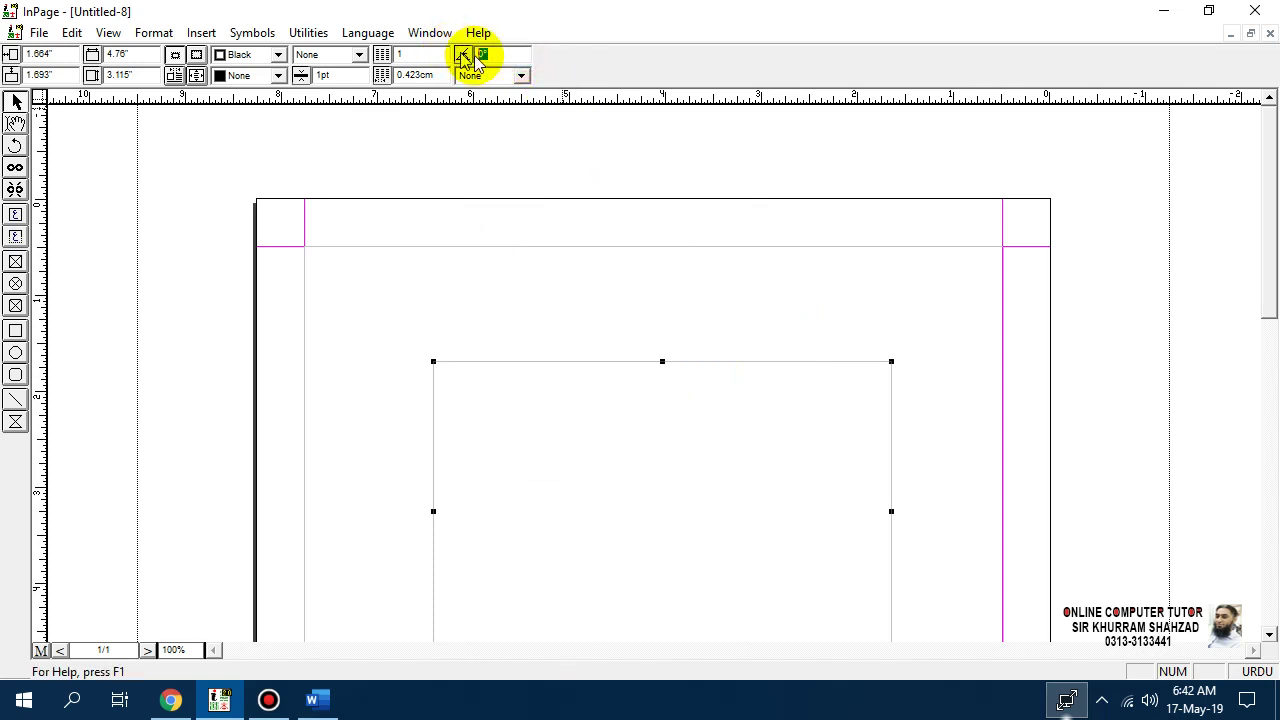
type("45")
key("Return")
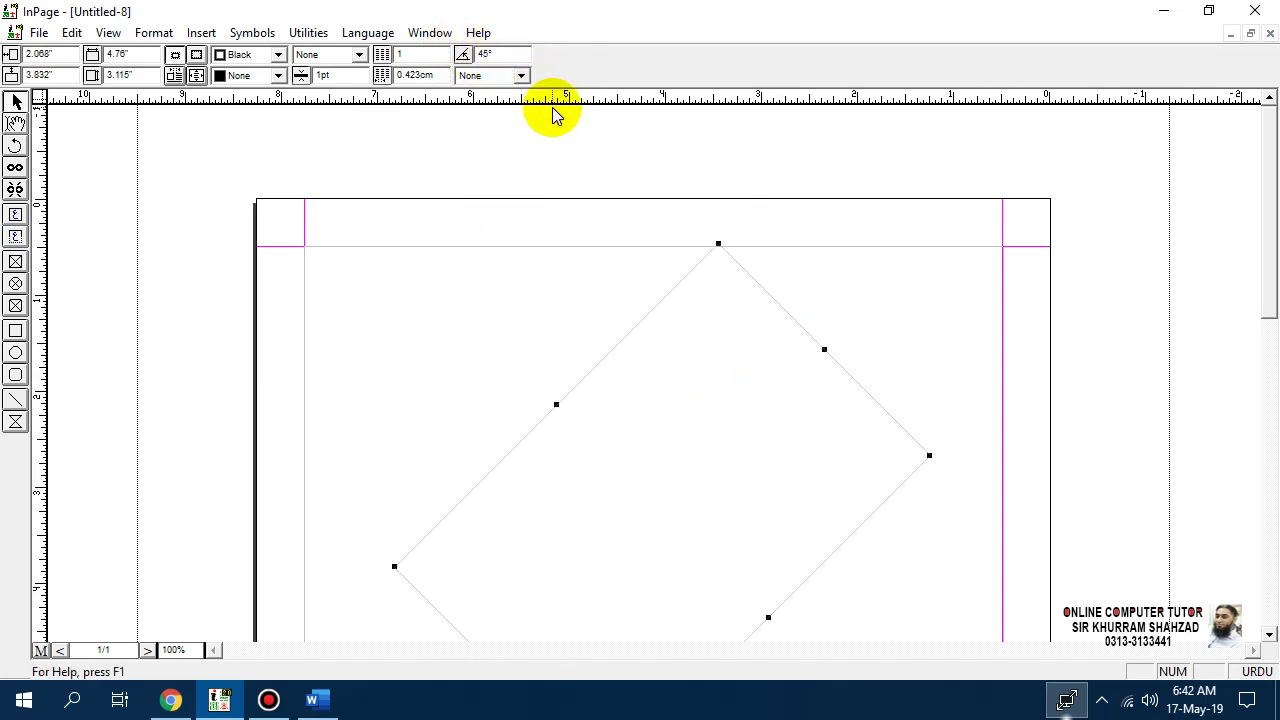
key("ctrl+z")
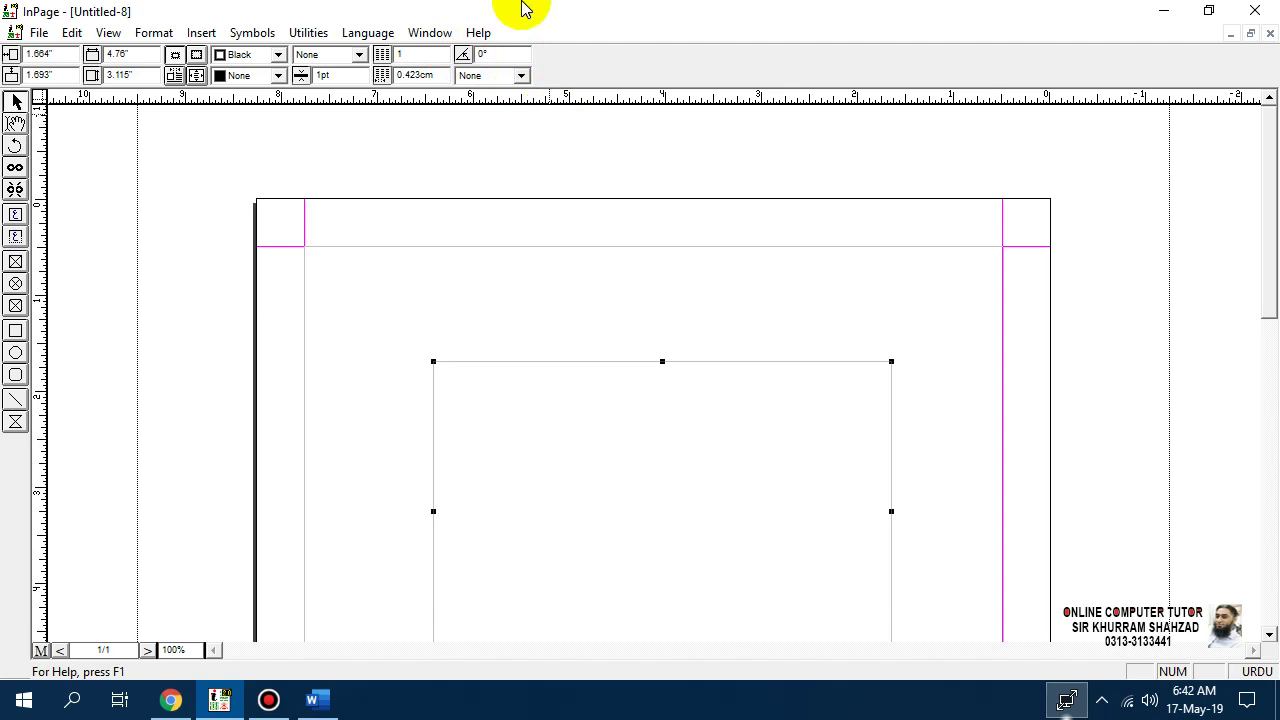
Step: Try a column count of 2 in the text box's object settings, and set it back to 1
mouse_move(523, 9)
right_click(594, 412)
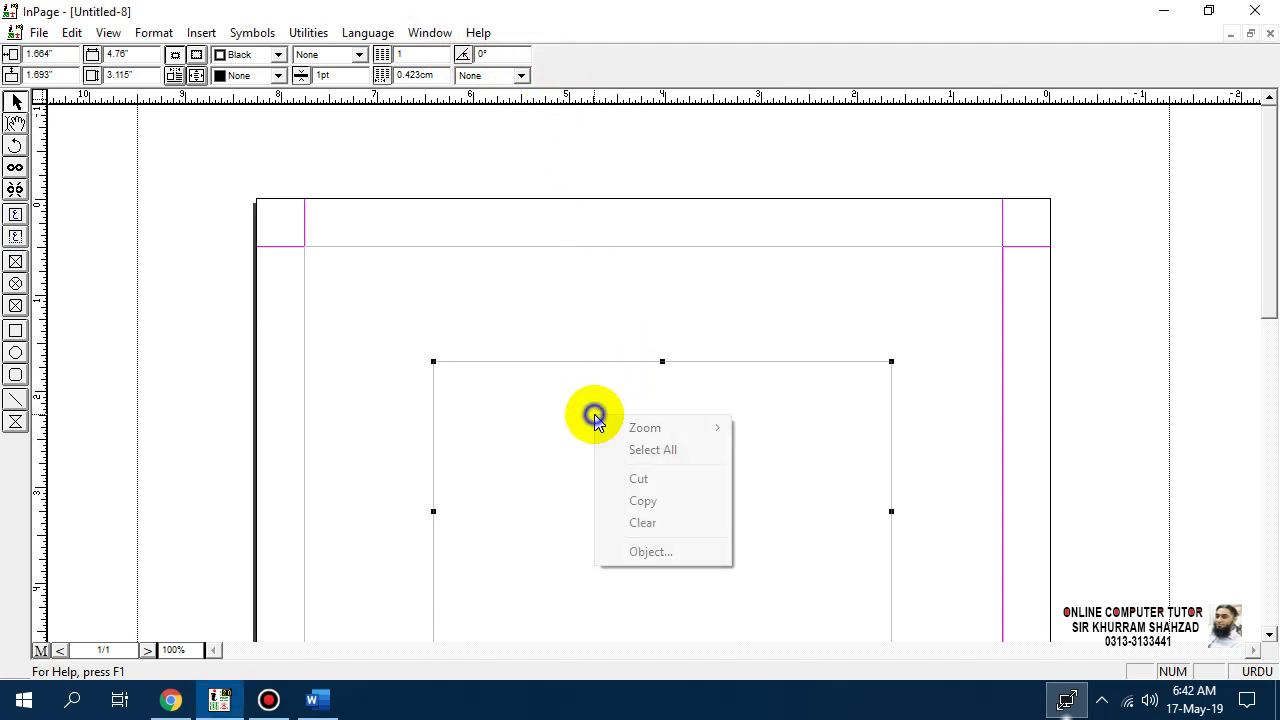
left_click(658, 548)
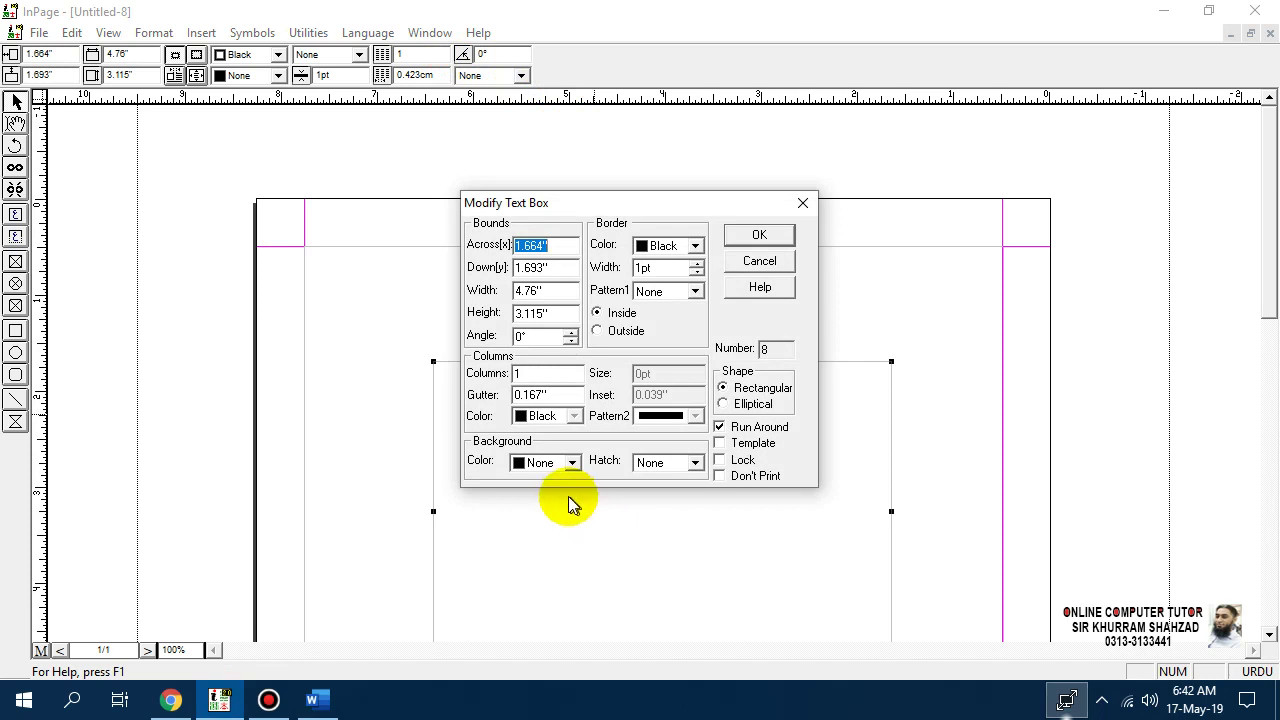
left_click(548, 373)
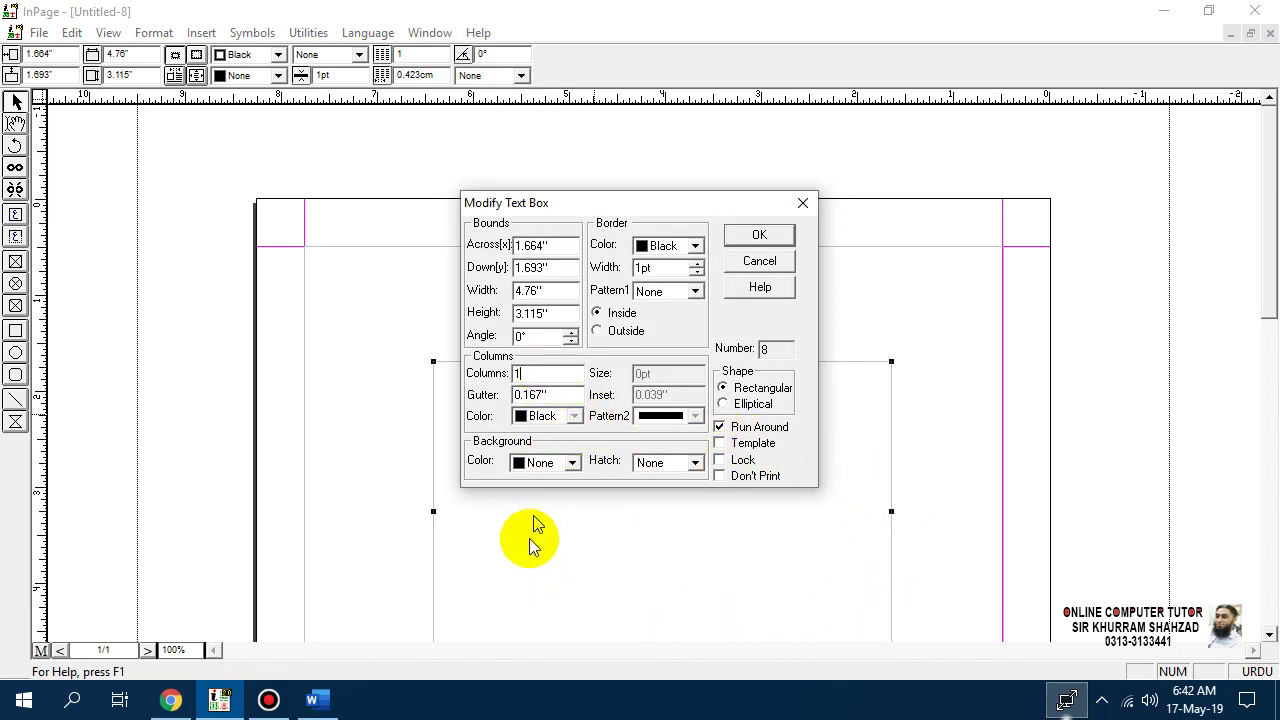
double_click(563, 373)
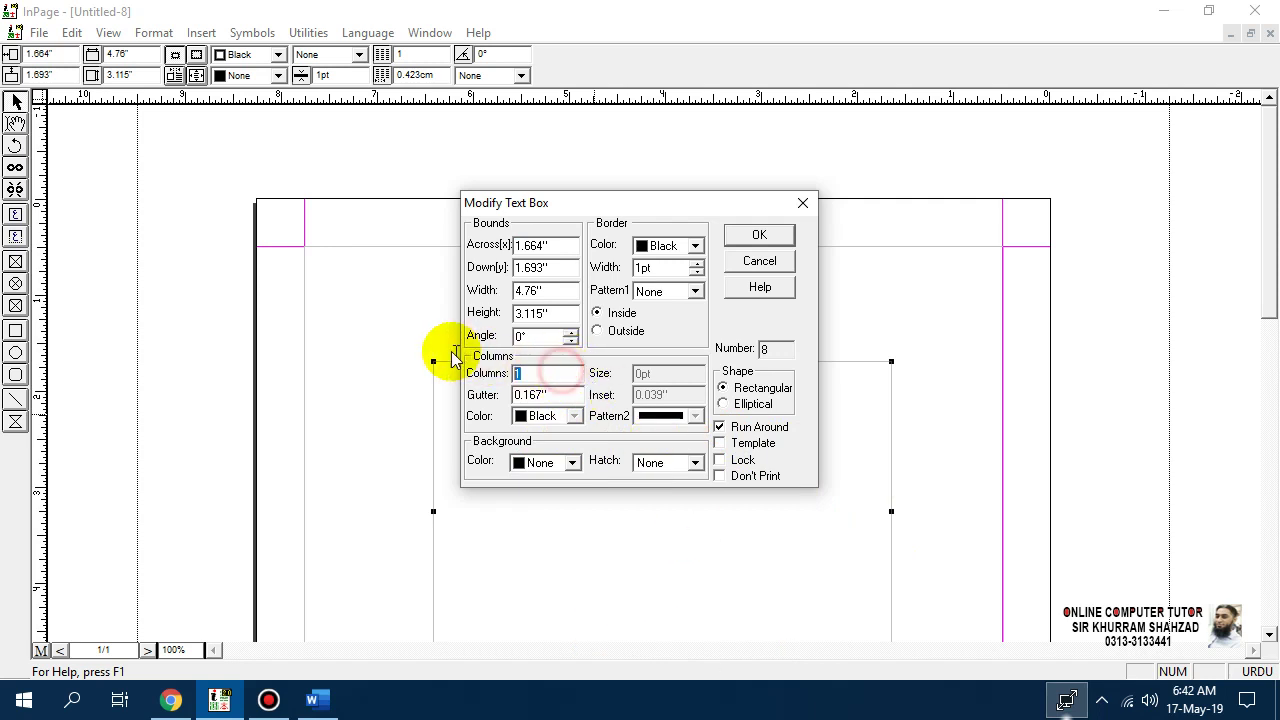
type("2")
double_click(551, 372)
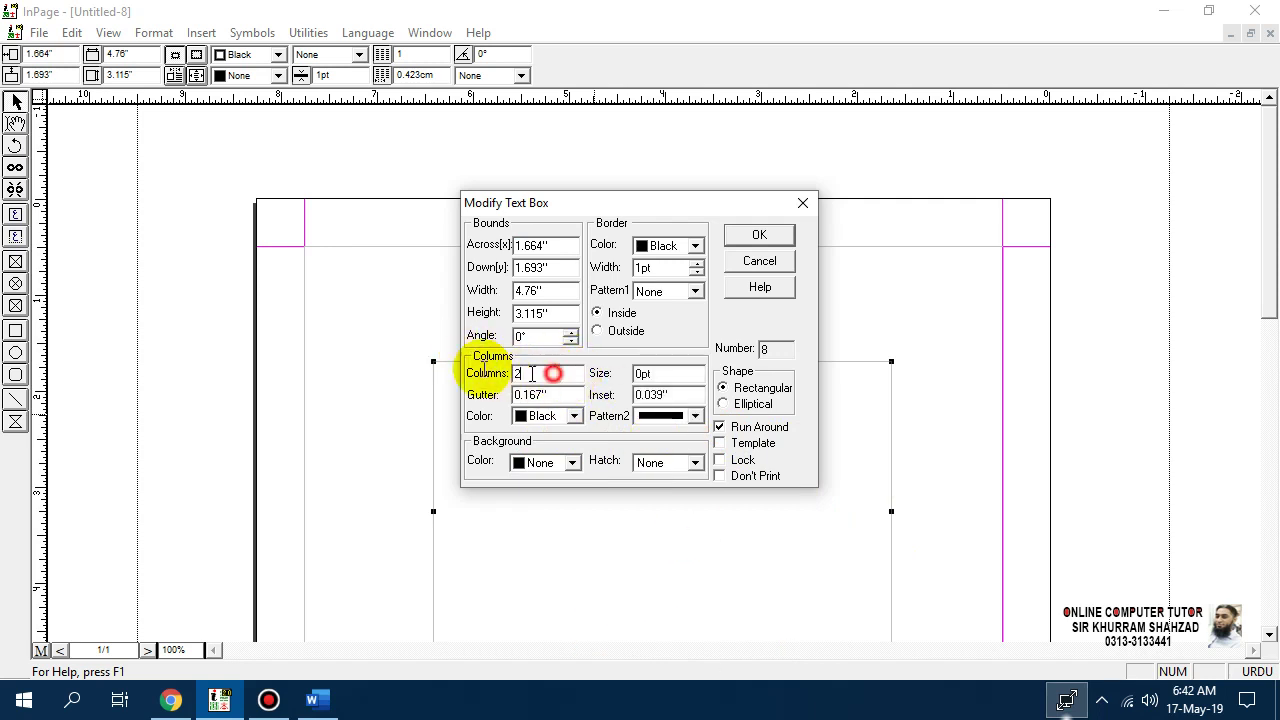
type("1")
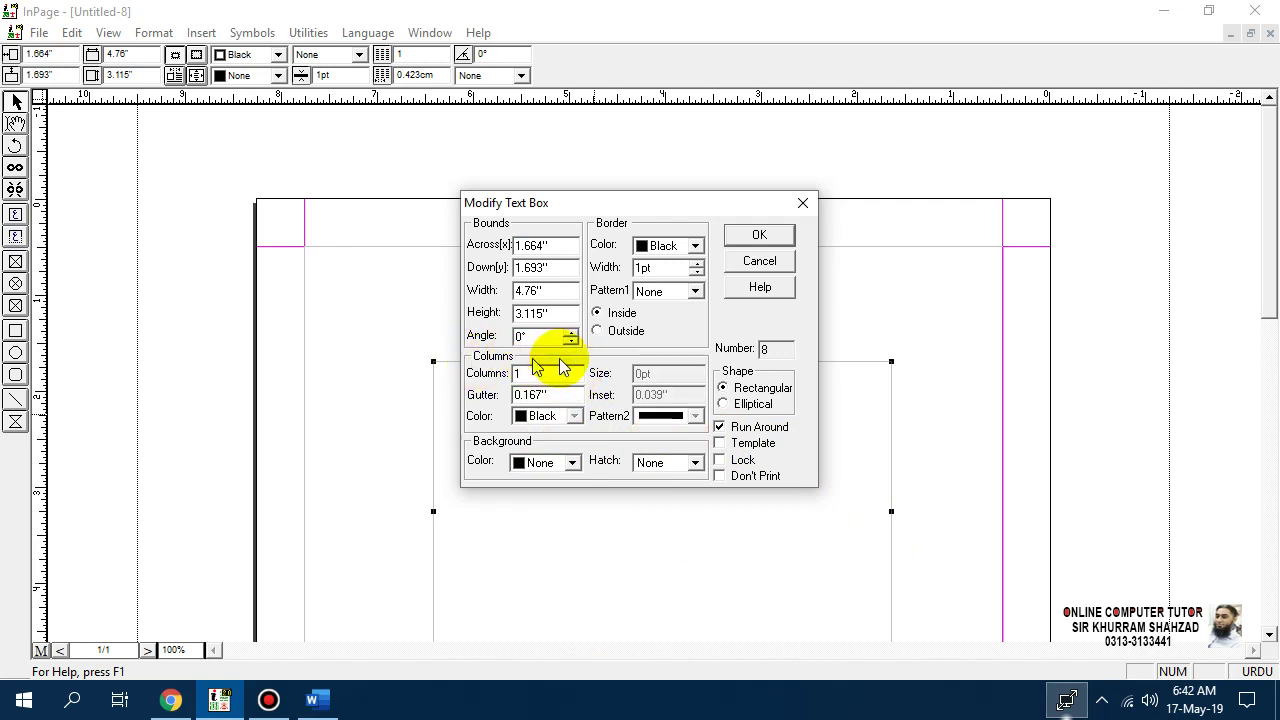
Step: Examine the text box's column gutter and color settings, cancel the dialog, and locate the column count and gutter values outside it
double_click(570, 393)
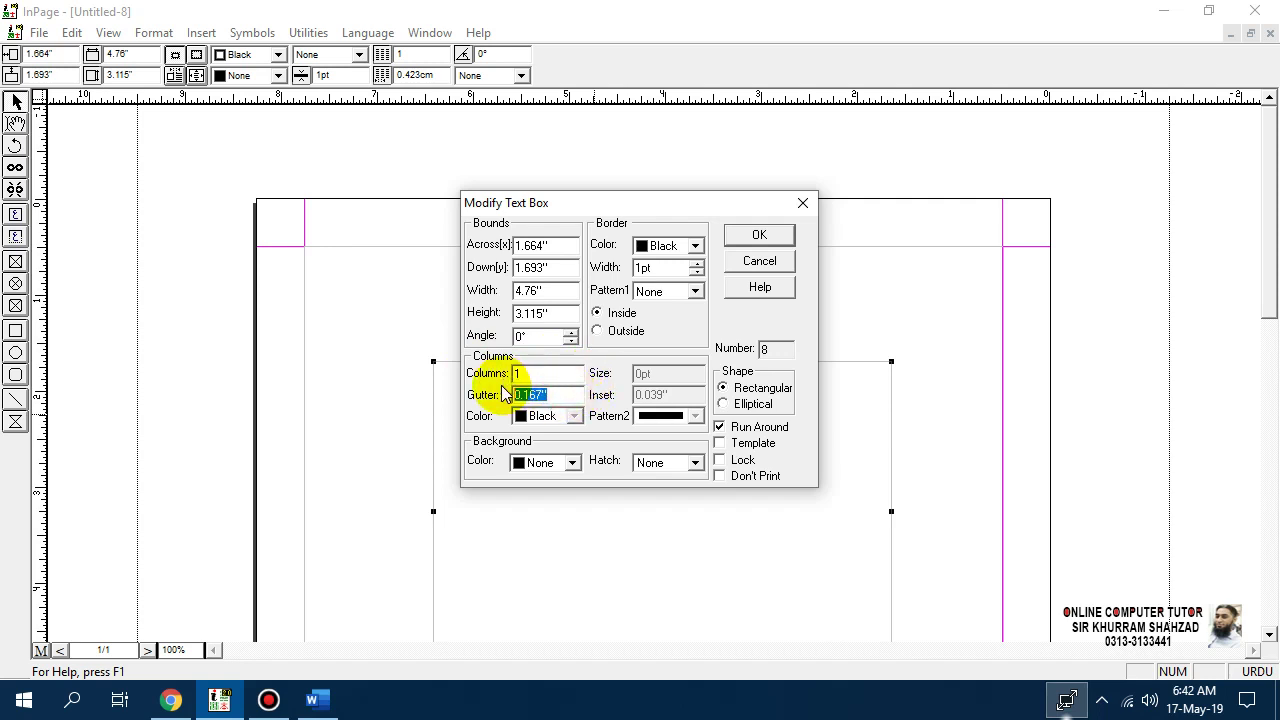
left_click(579, 420)
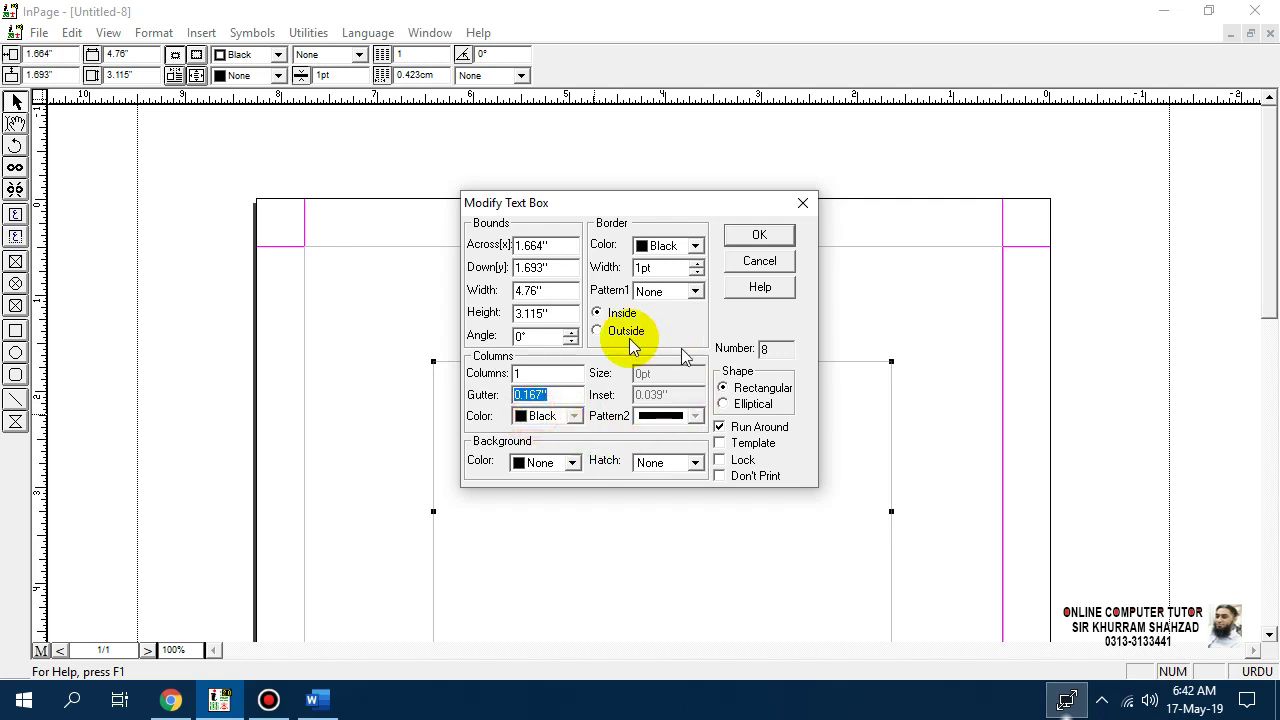
left_click(577, 376)
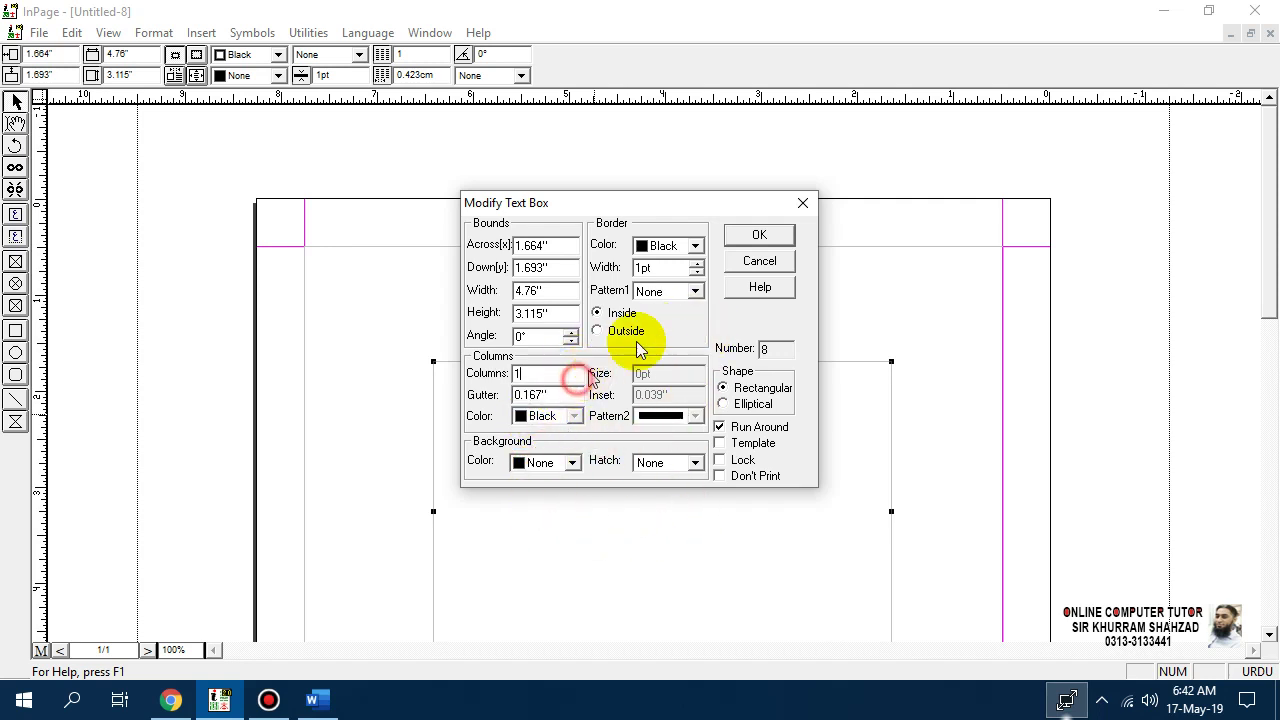
left_click(737, 265)
left_click(429, 55)
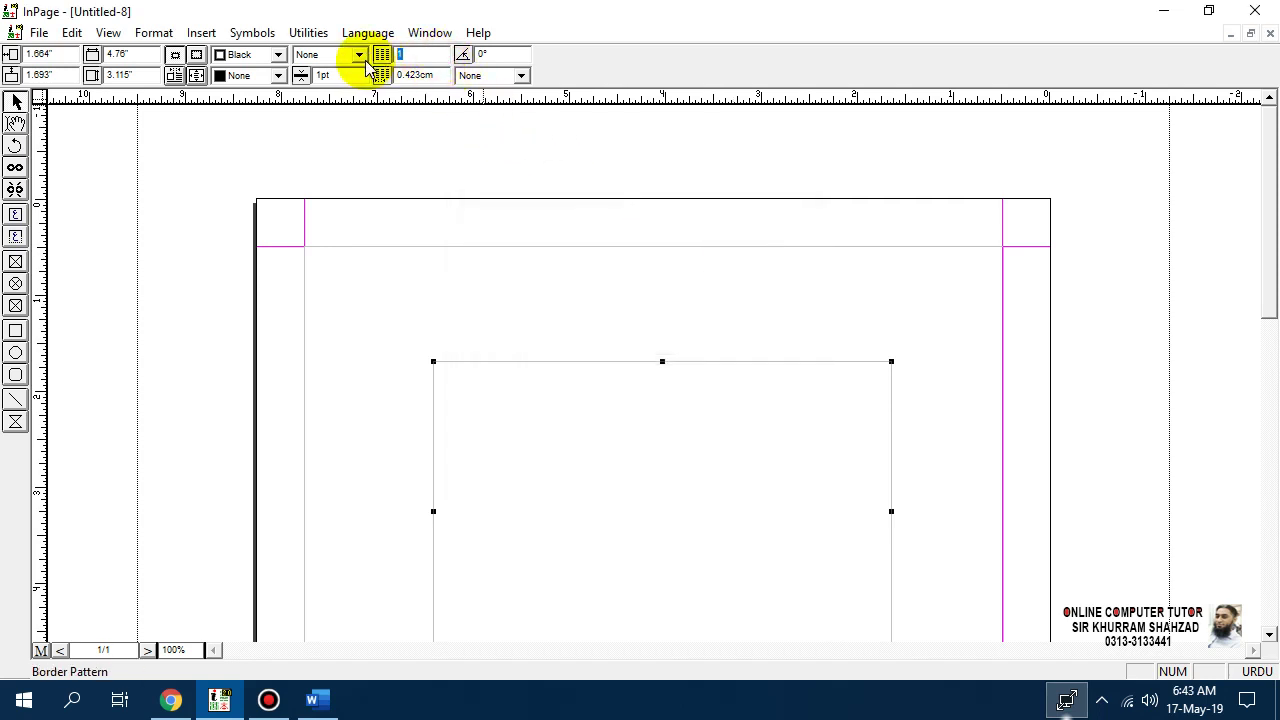
left_click(420, 75)
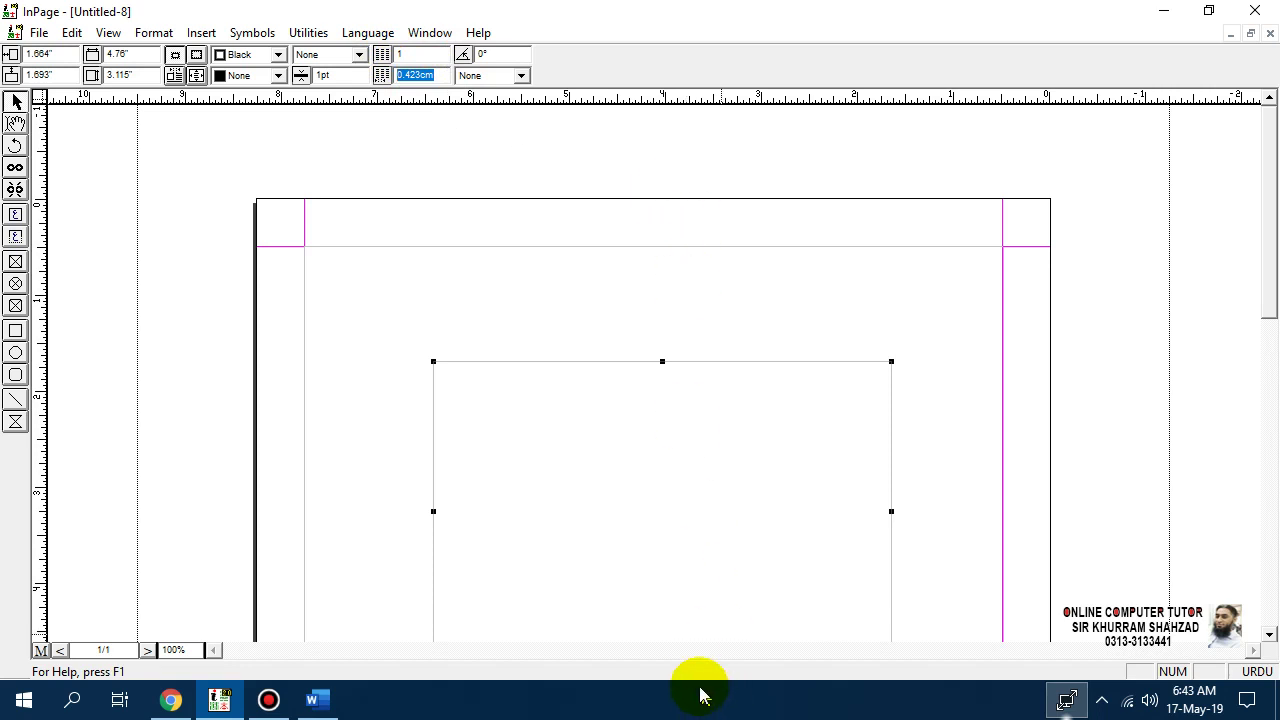
Step: Examine the border color and pattern choices in the inner text box's object settings, and close them without applying changes
right_click(629, 437)
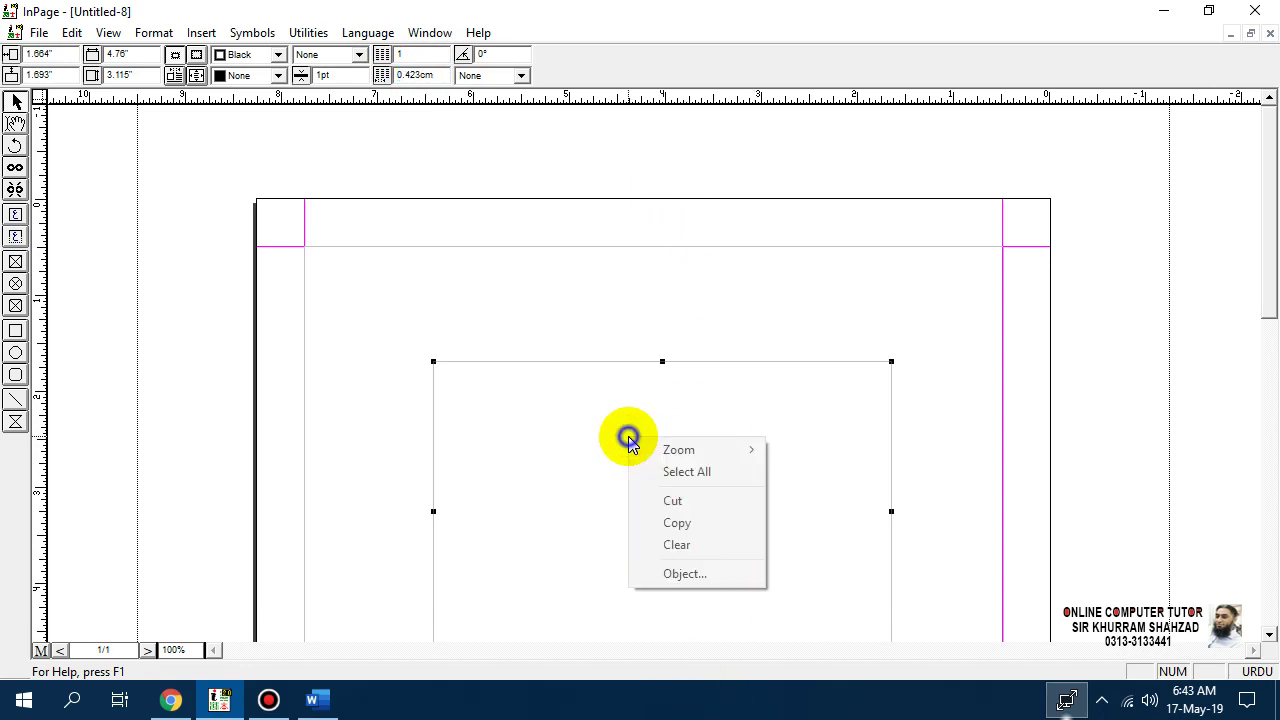
left_click(688, 575)
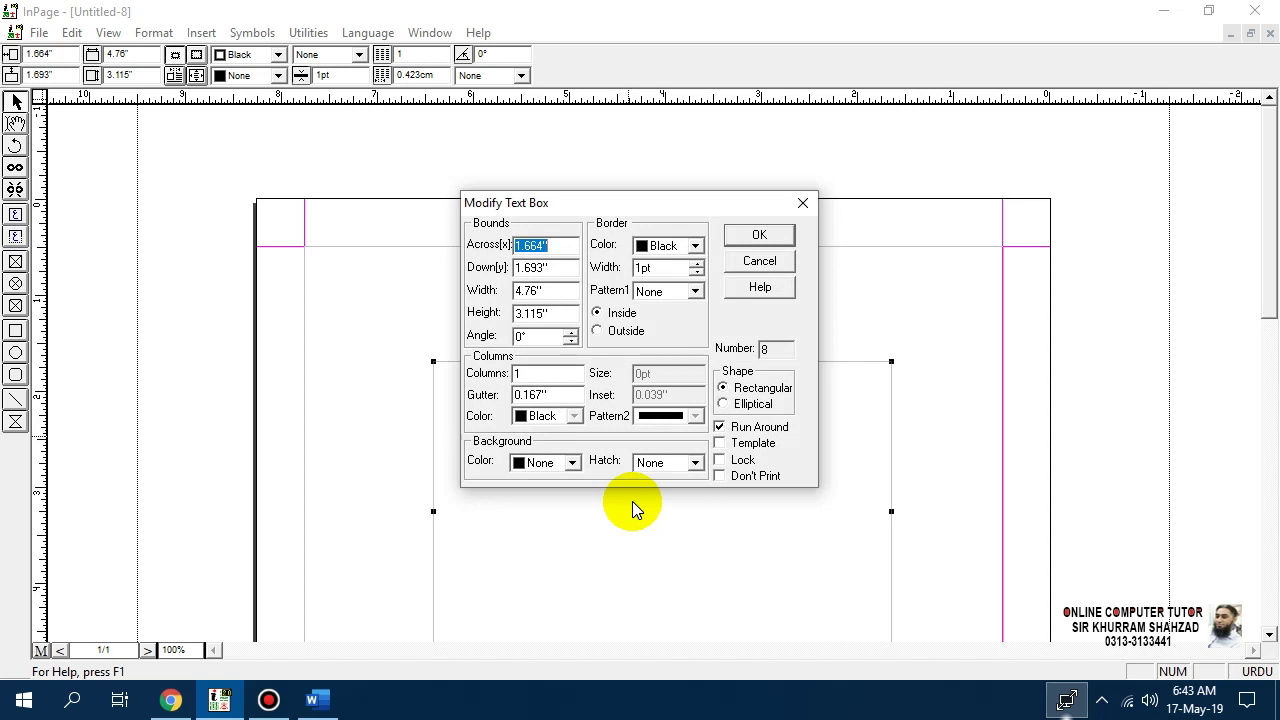
left_click(695, 246)
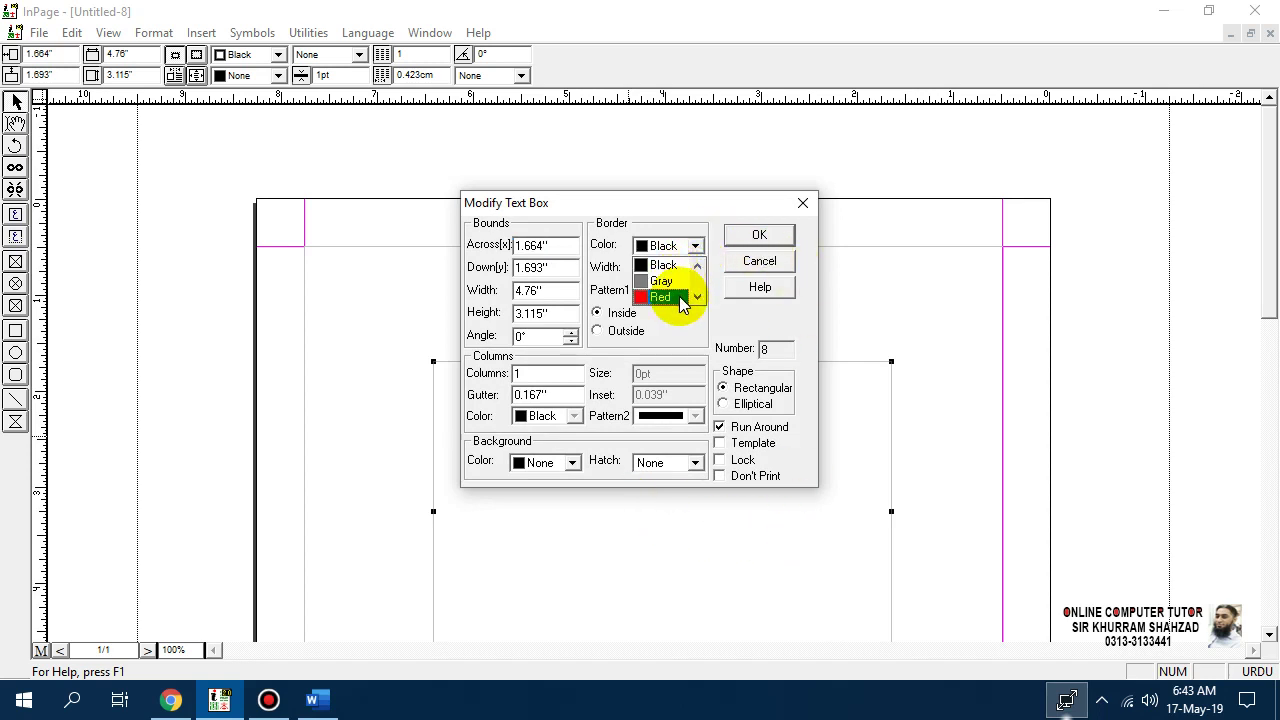
left_click(695, 246)
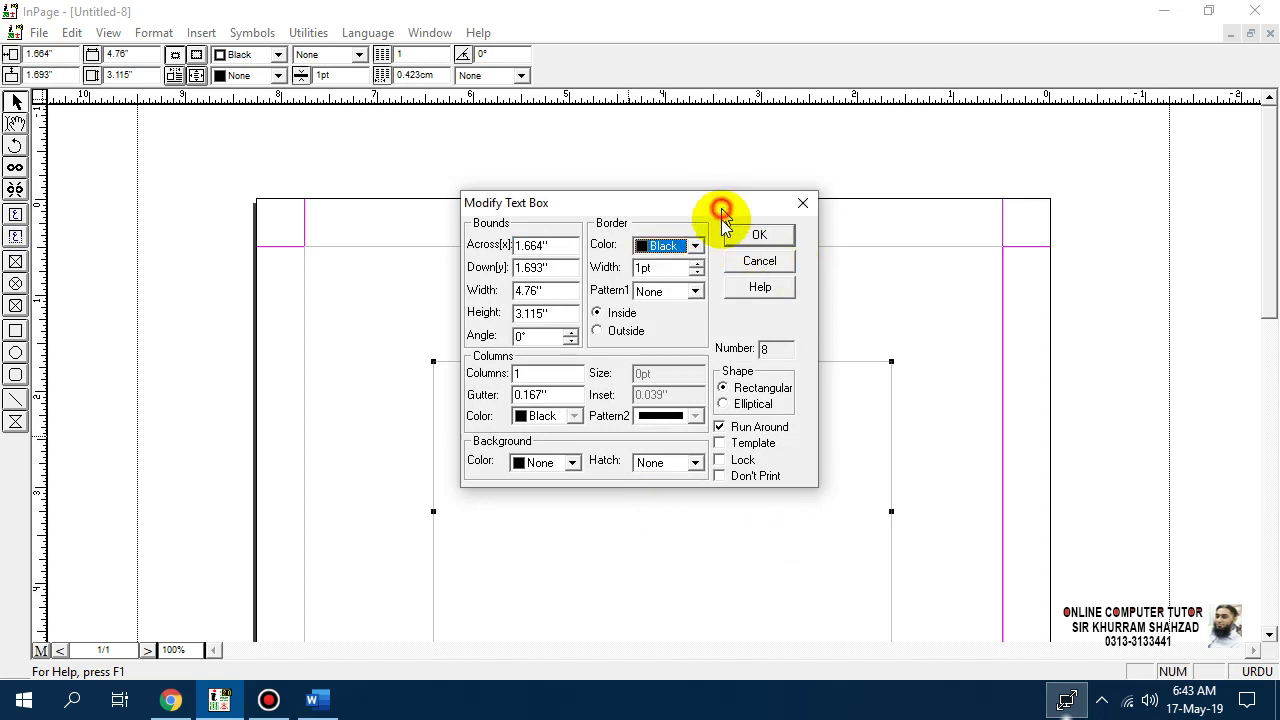
left_click(696, 291)
left_click(650, 318)
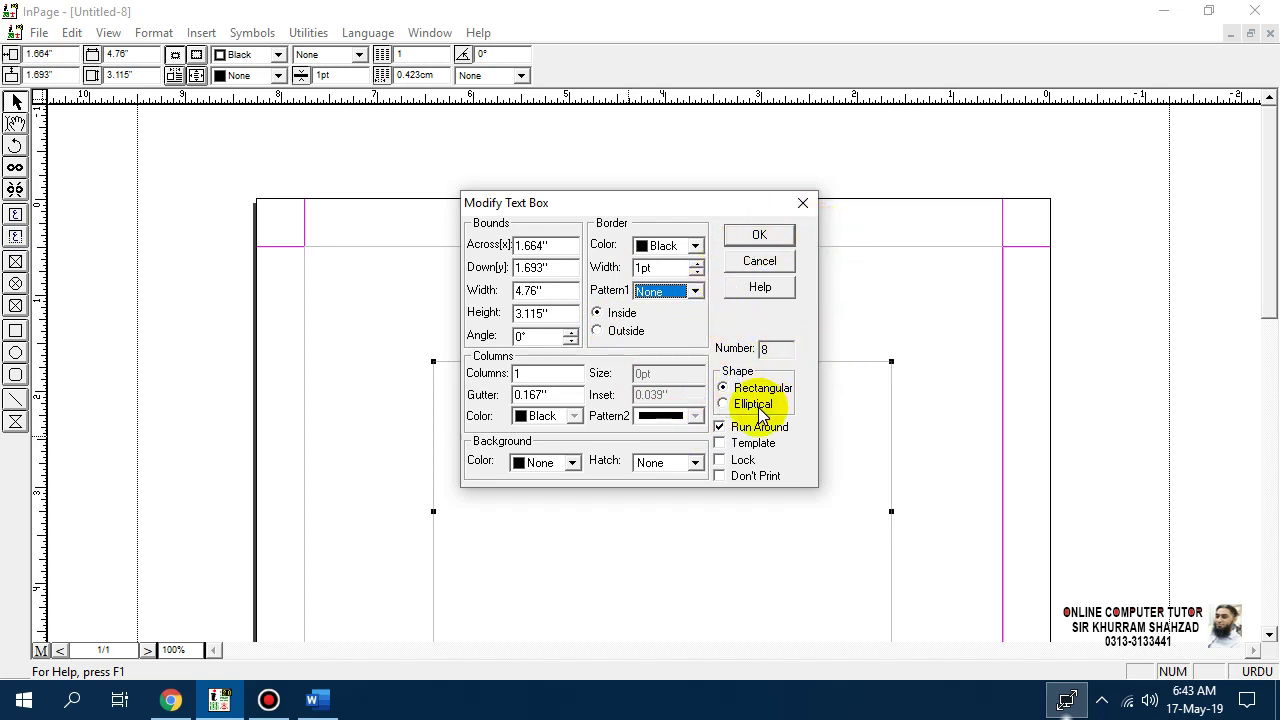
left_click(786, 263)
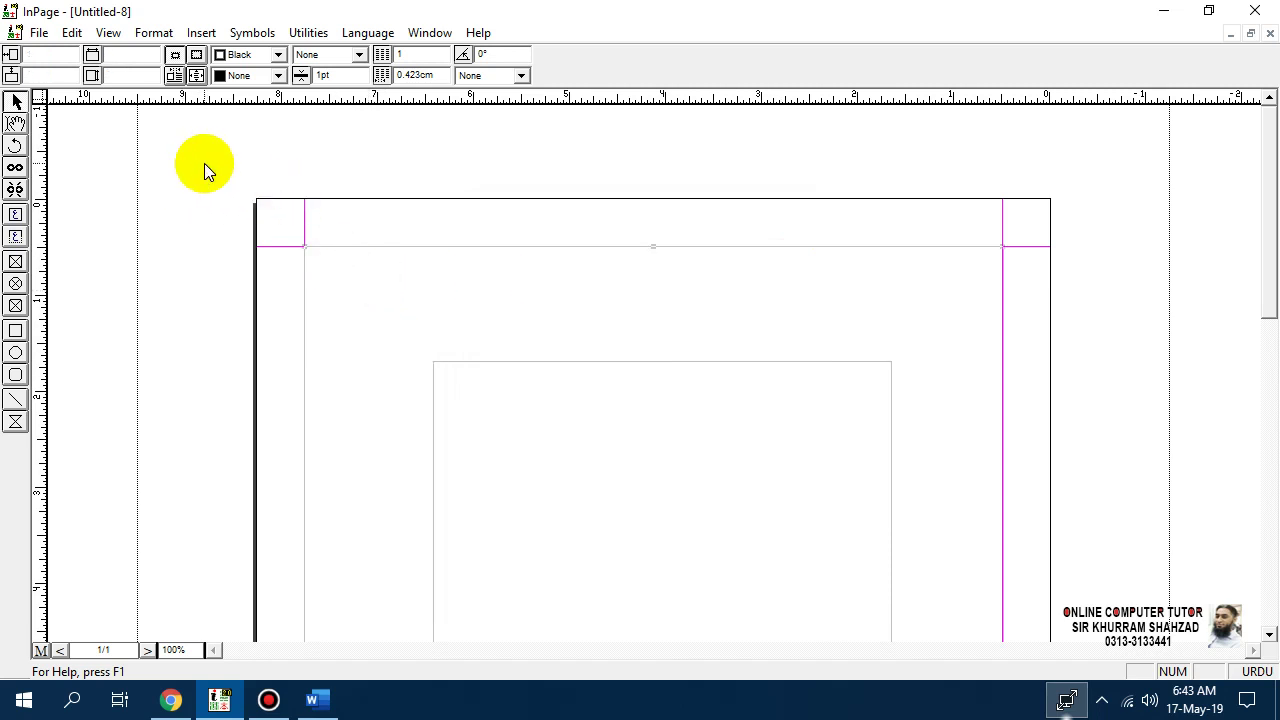
Step: Give the page's main text frame a red border with the diamond pattern, without opening the object settings
left_click(278, 76)
left_click(270, 50)
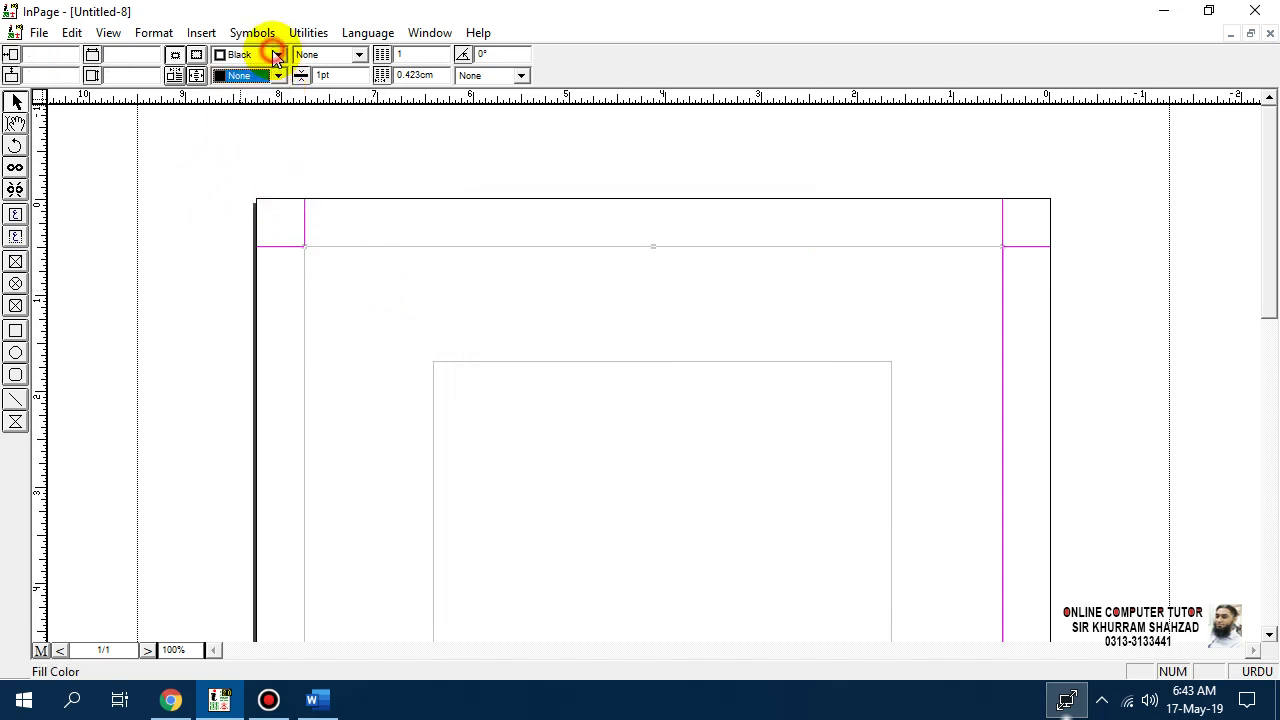
left_click(277, 55)
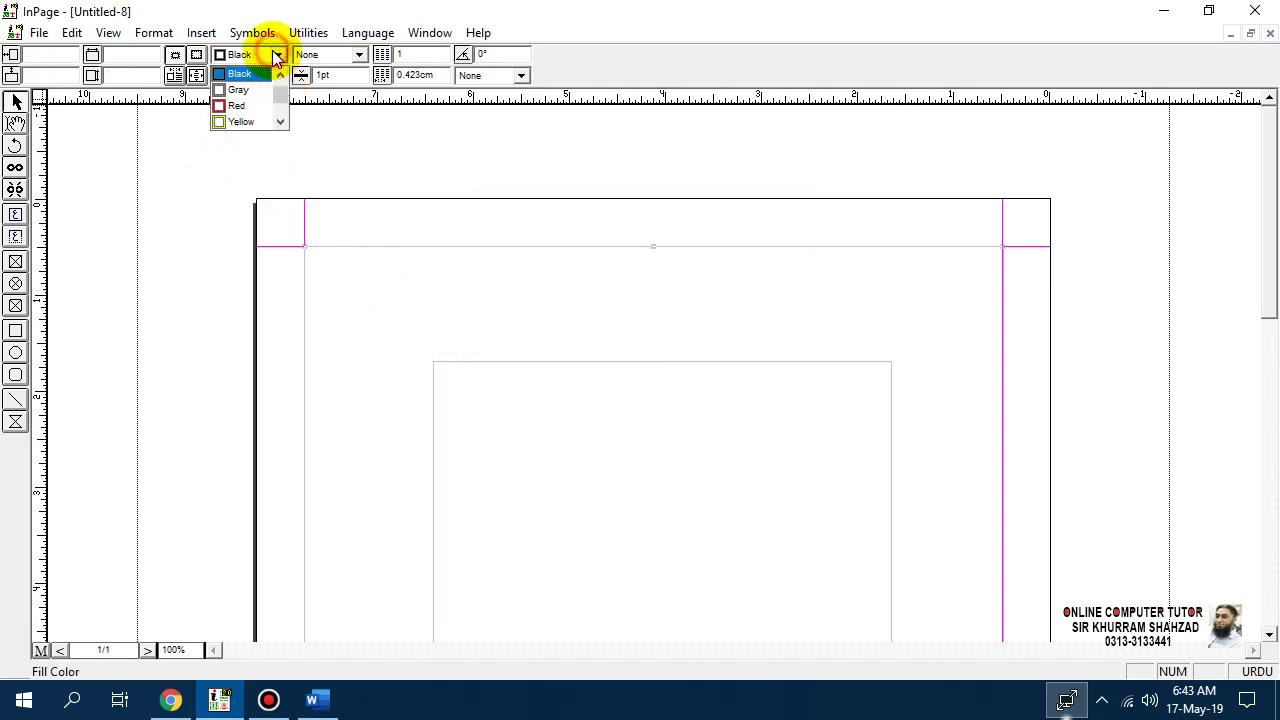
left_click(240, 106)
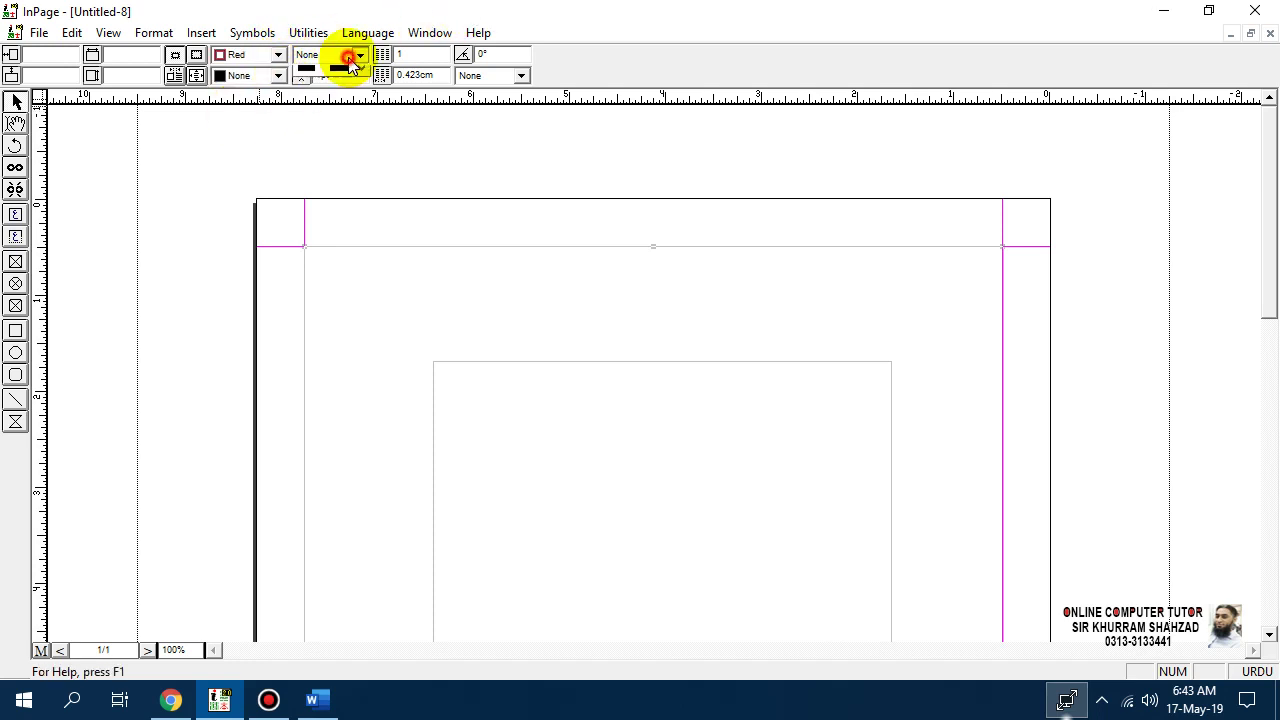
left_click(347, 75)
left_click_drag(363, 97, 364, 108)
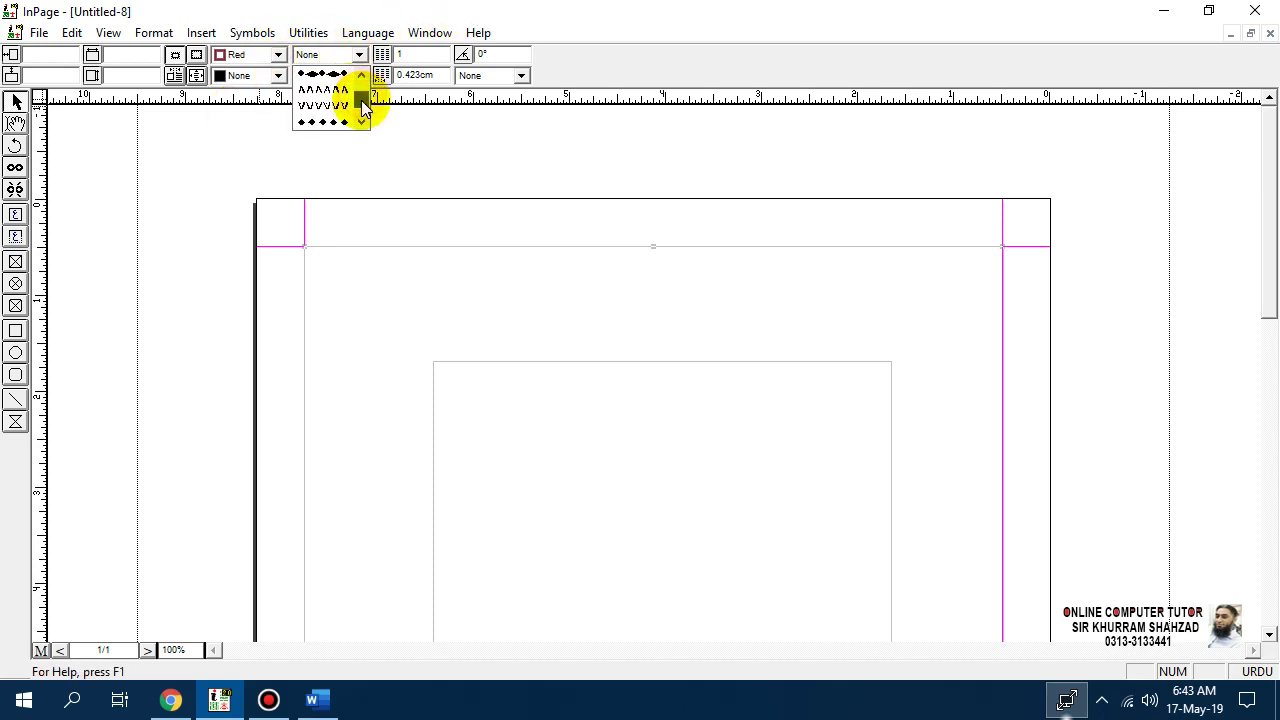
left_click(341, 121)
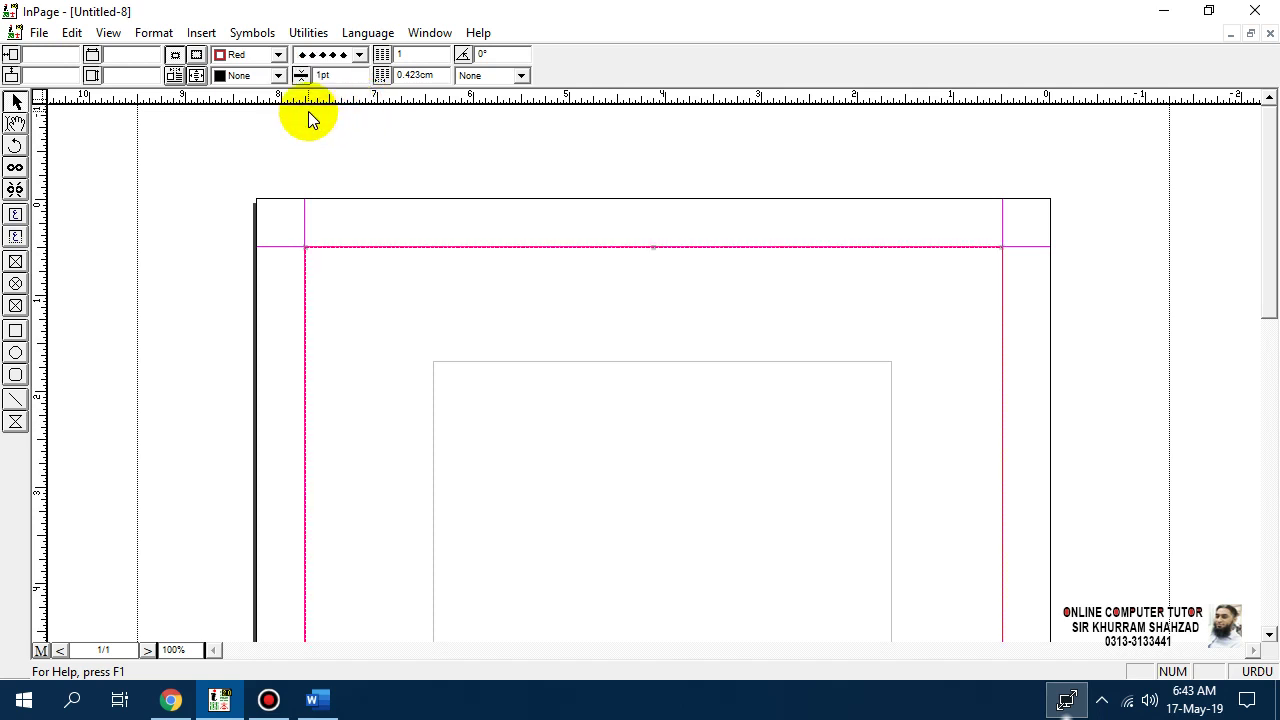
Step: Change the main frame's border to the slanted-stripe pattern and set its width to 5pt
left_click(357, 55)
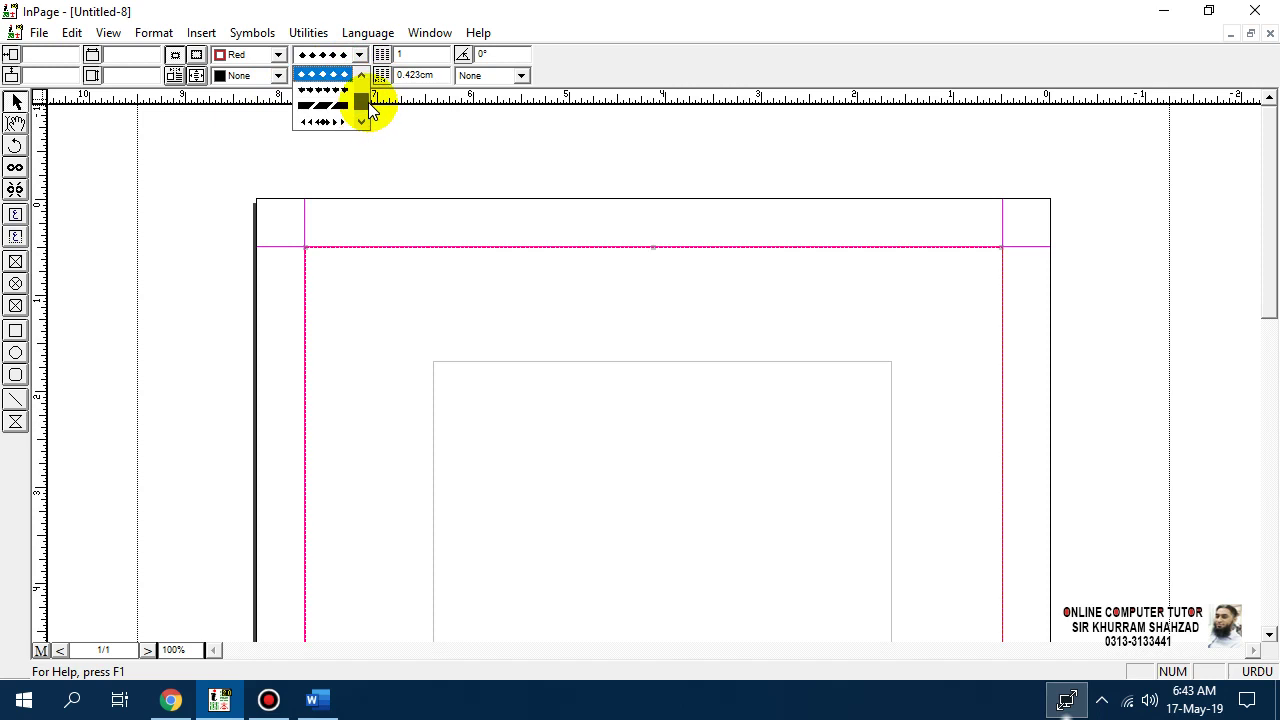
left_click(345, 103)
double_click(352, 76)
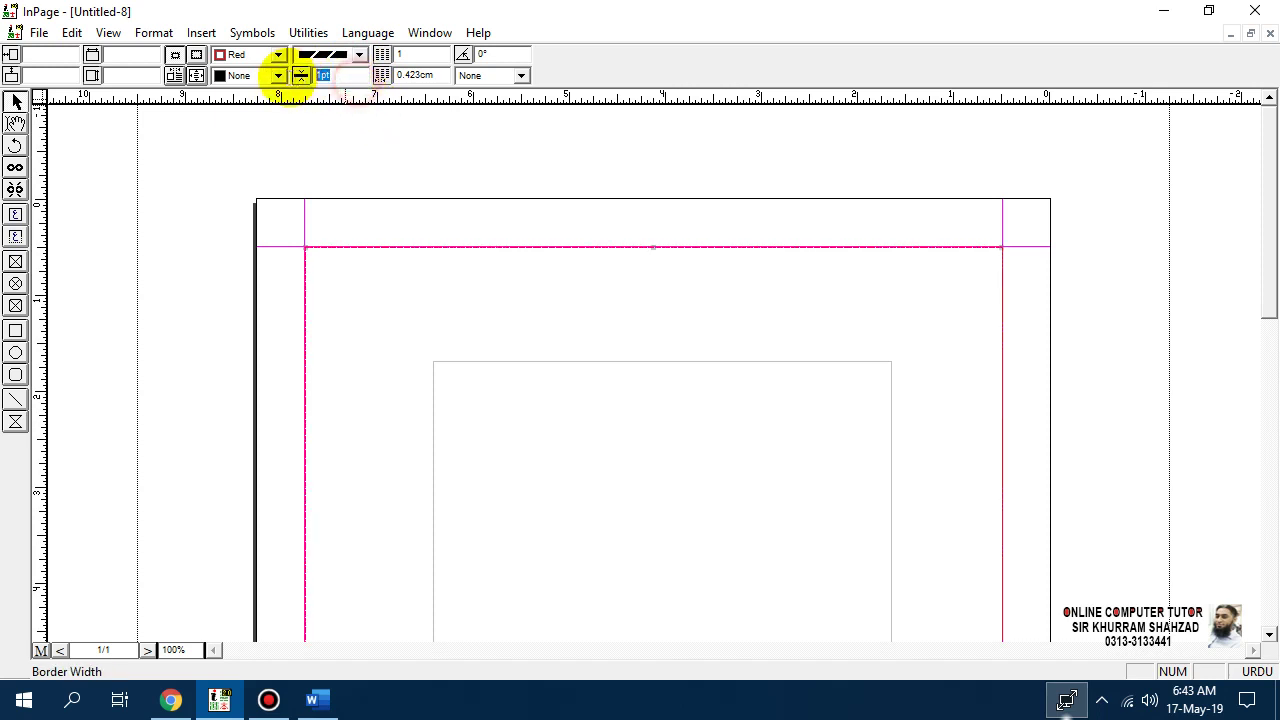
type("2")
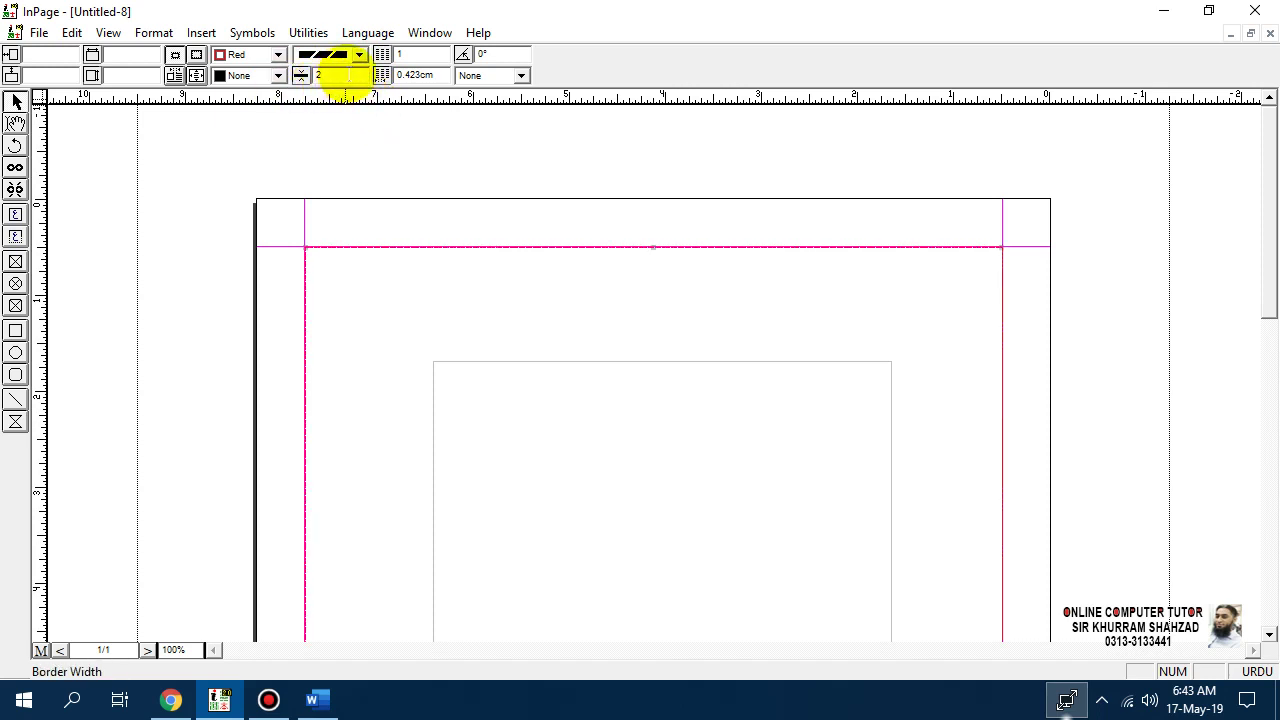
key("Return")
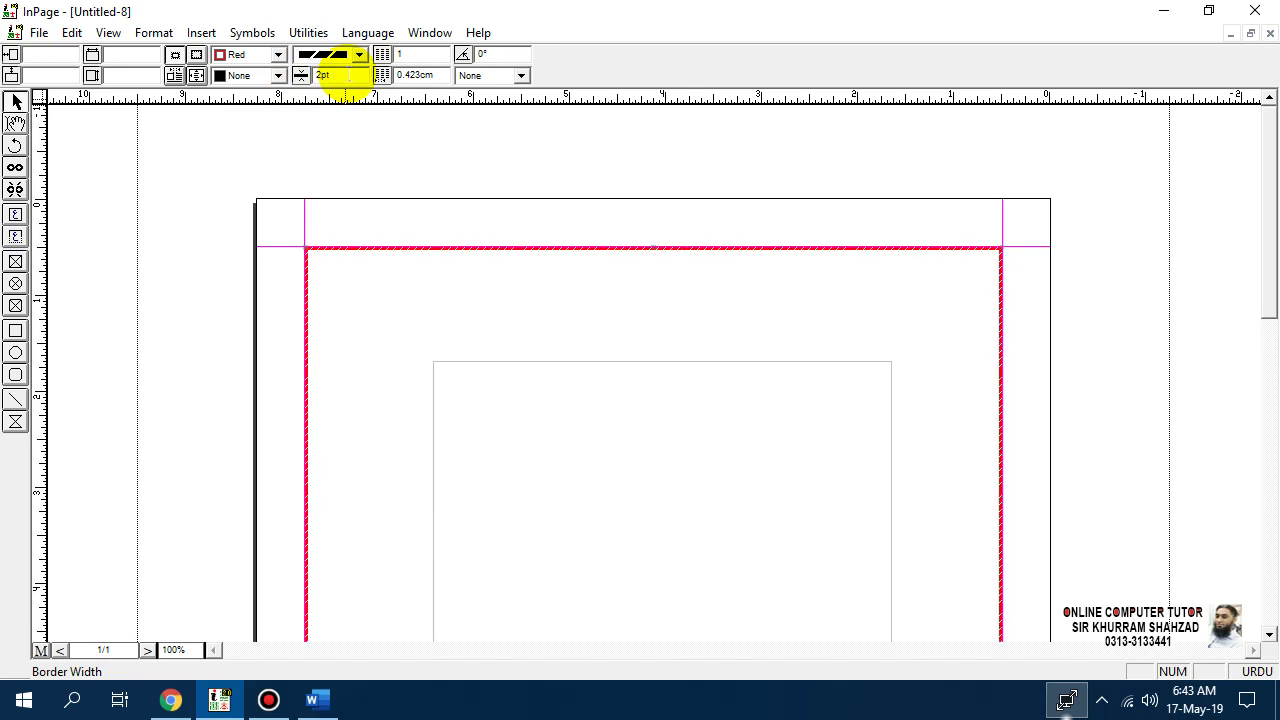
type("5")
key("Return")
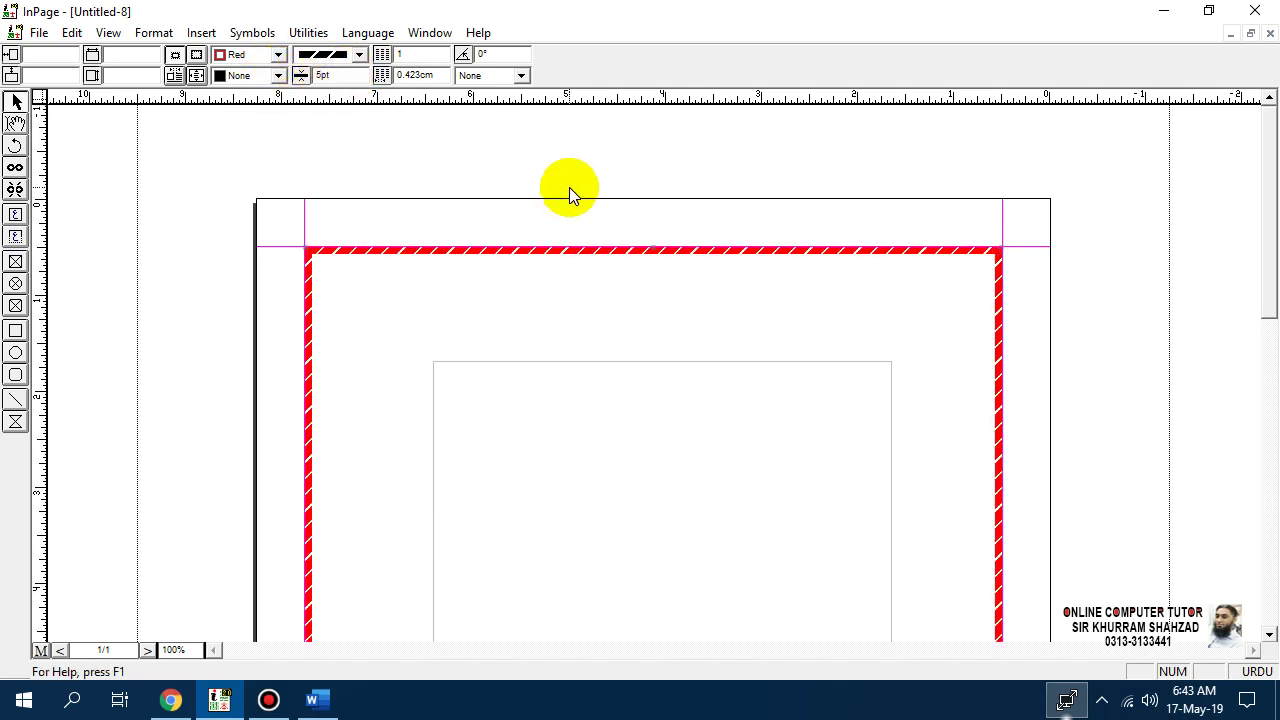
left_click(278, 55)
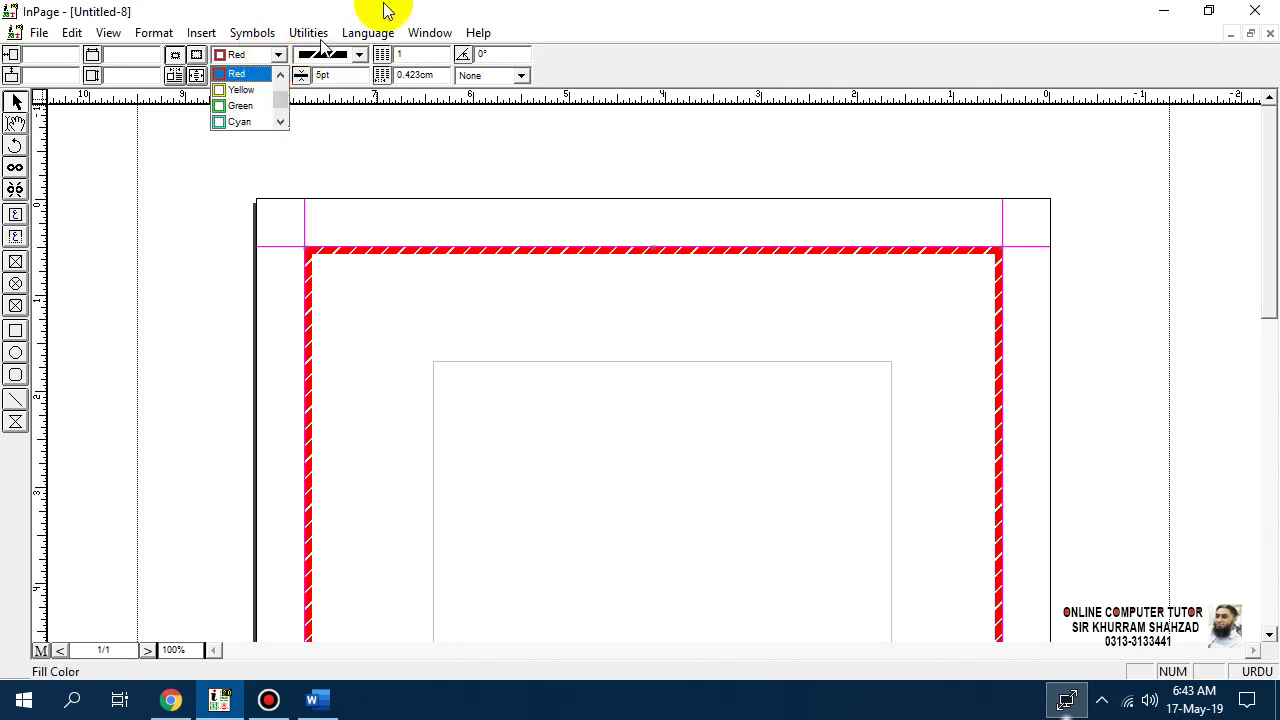
left_click(396, 4)
left_click(292, 78)
Step: Enlarge the inner text box on all sides to about 6.39" wide and 9.72" high, leaving a small gap inside the red border
left_click(537, 368)
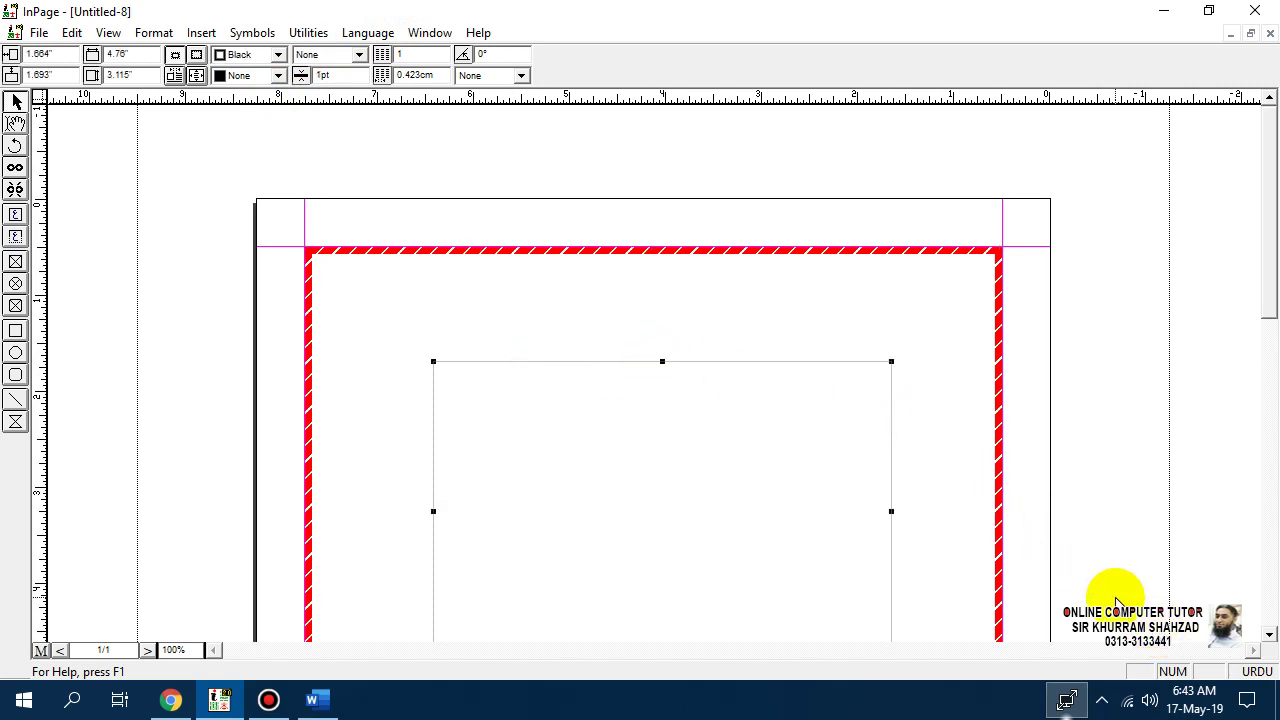
key("ctrl+5")
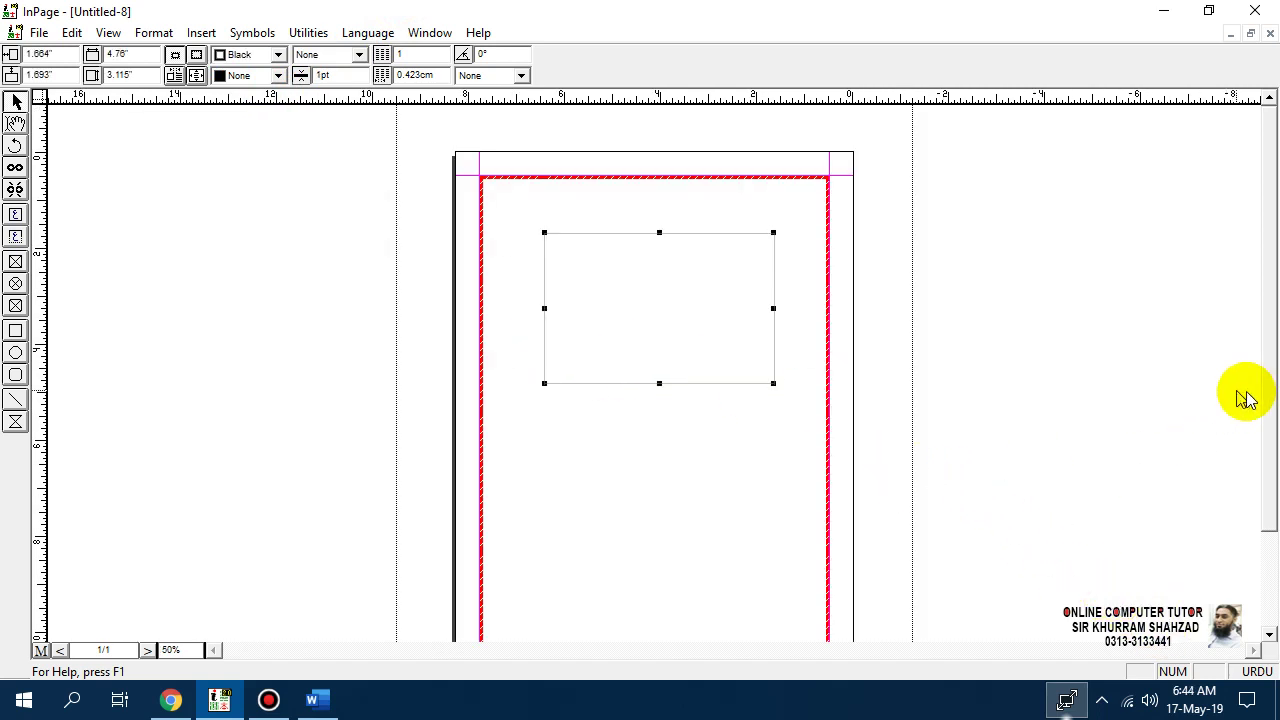
scroll(1268, 420, "down", 1)
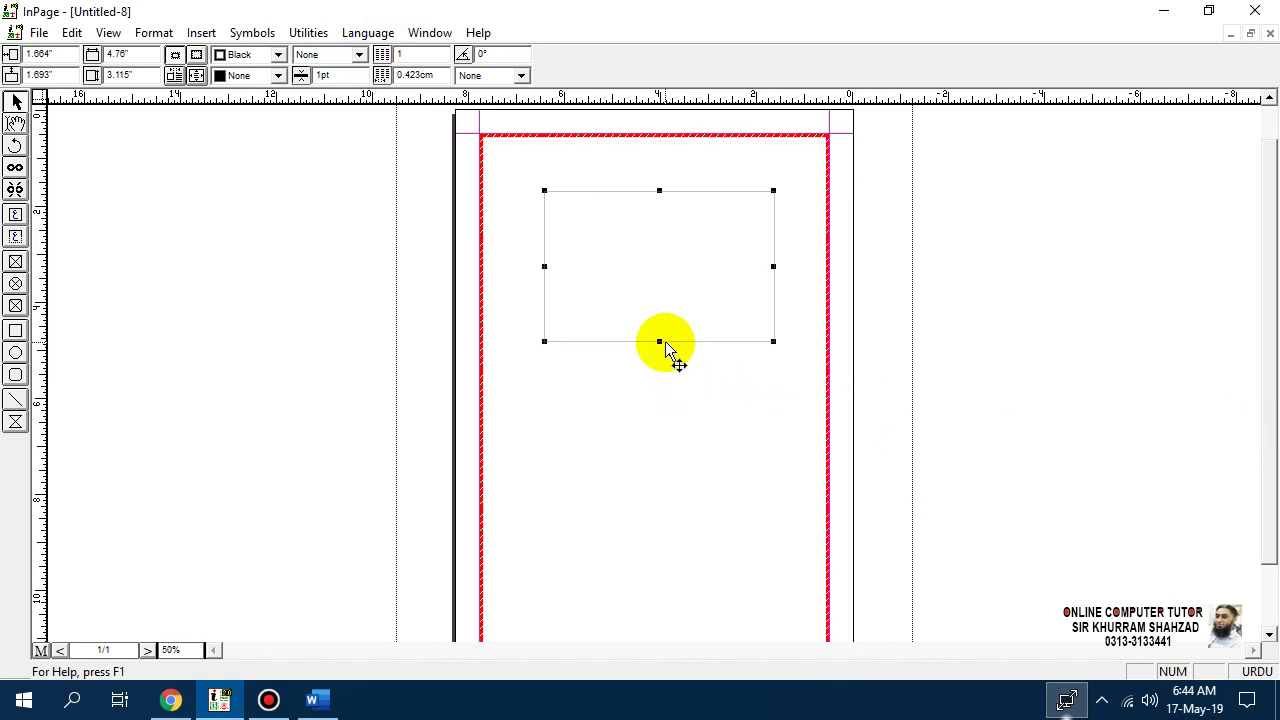
left_click_drag(660, 341, 629, 624)
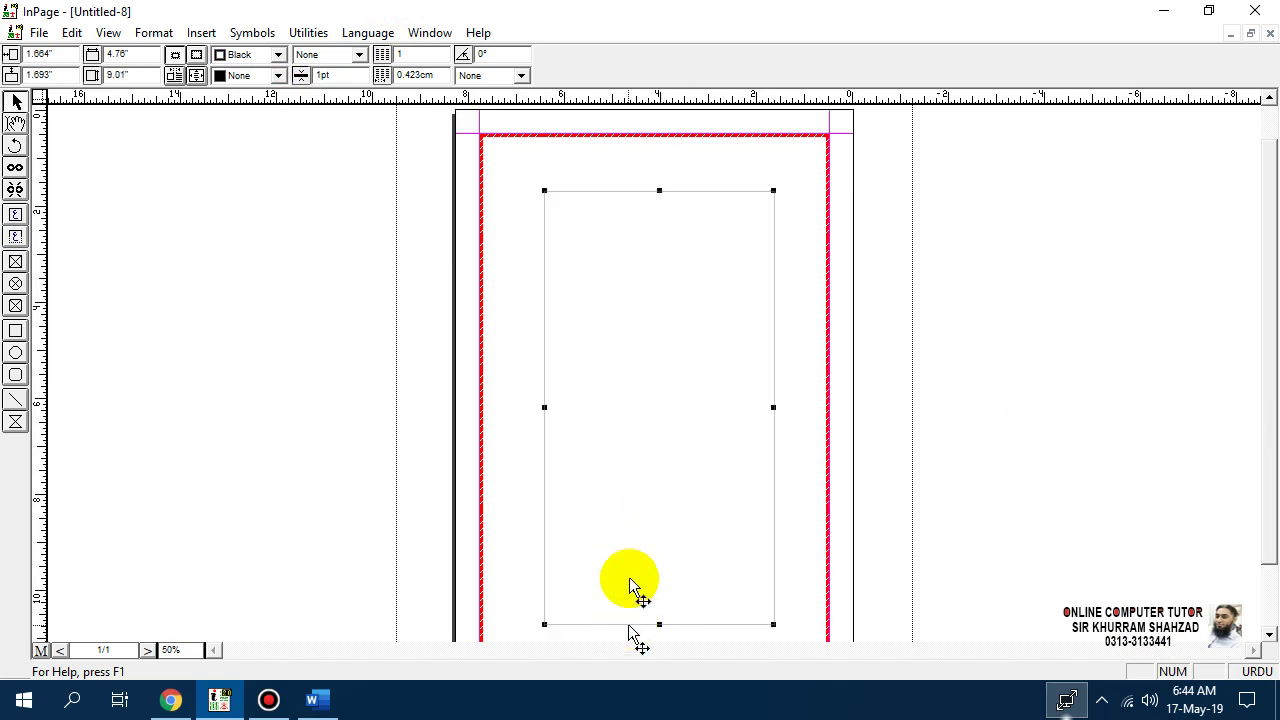
key("ctrl+0")
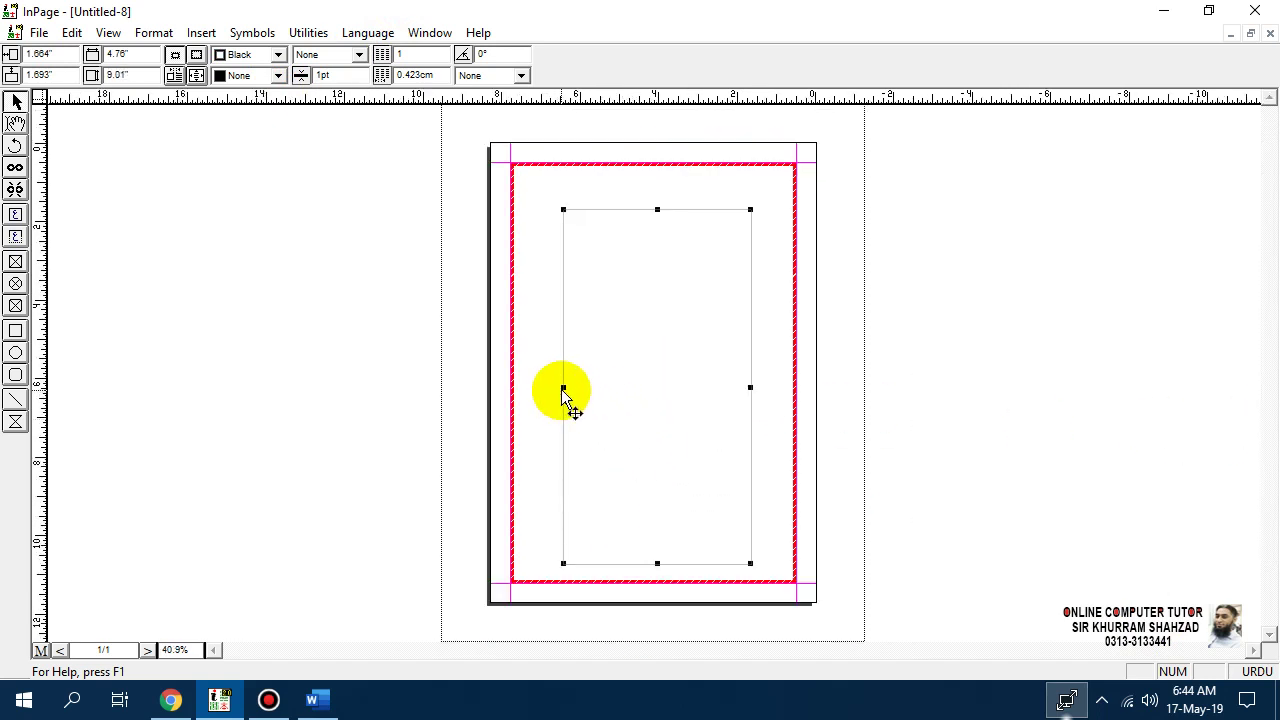
left_click_drag(565, 389, 527, 391)
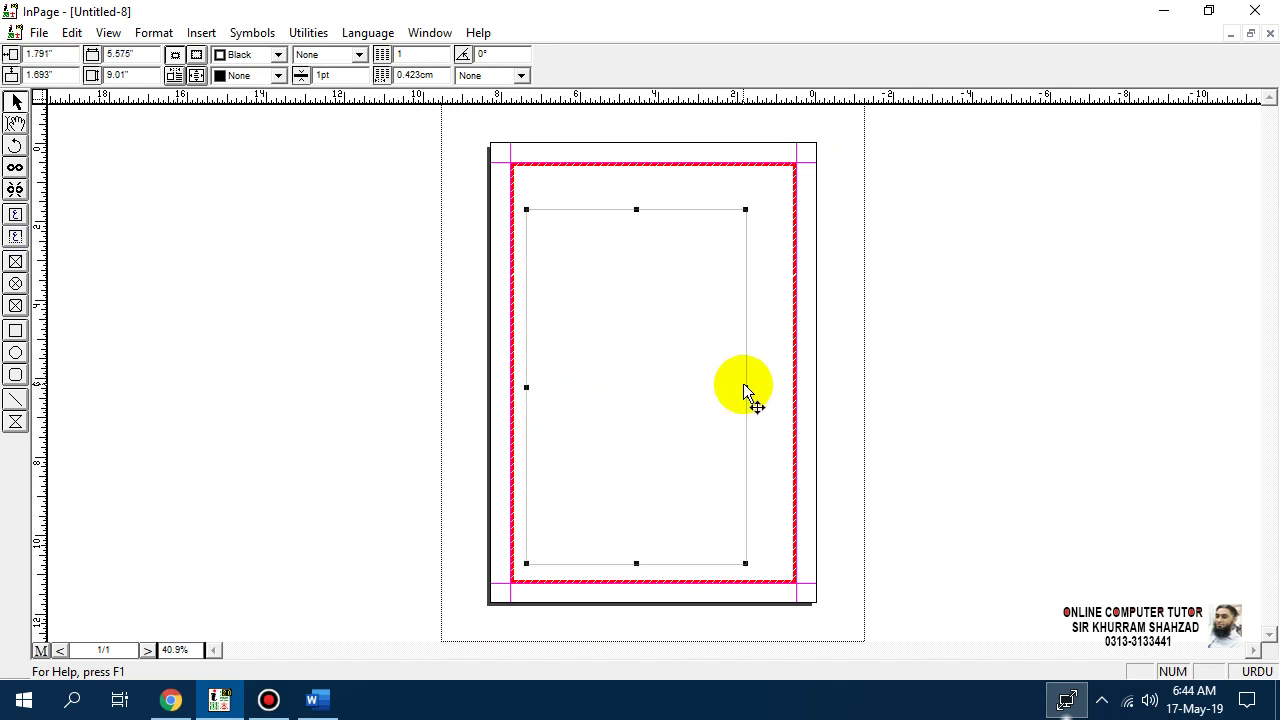
left_click_drag(745, 385, 777, 398)
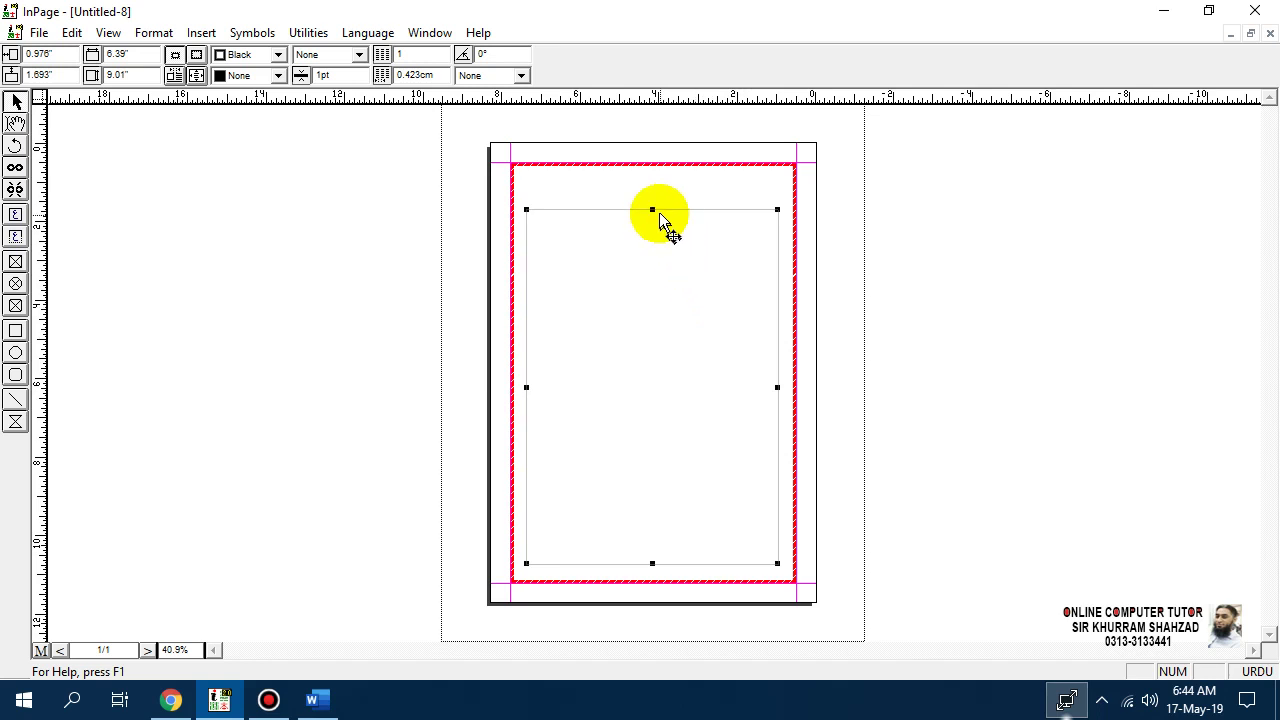
left_click_drag(652, 210, 653, 181)
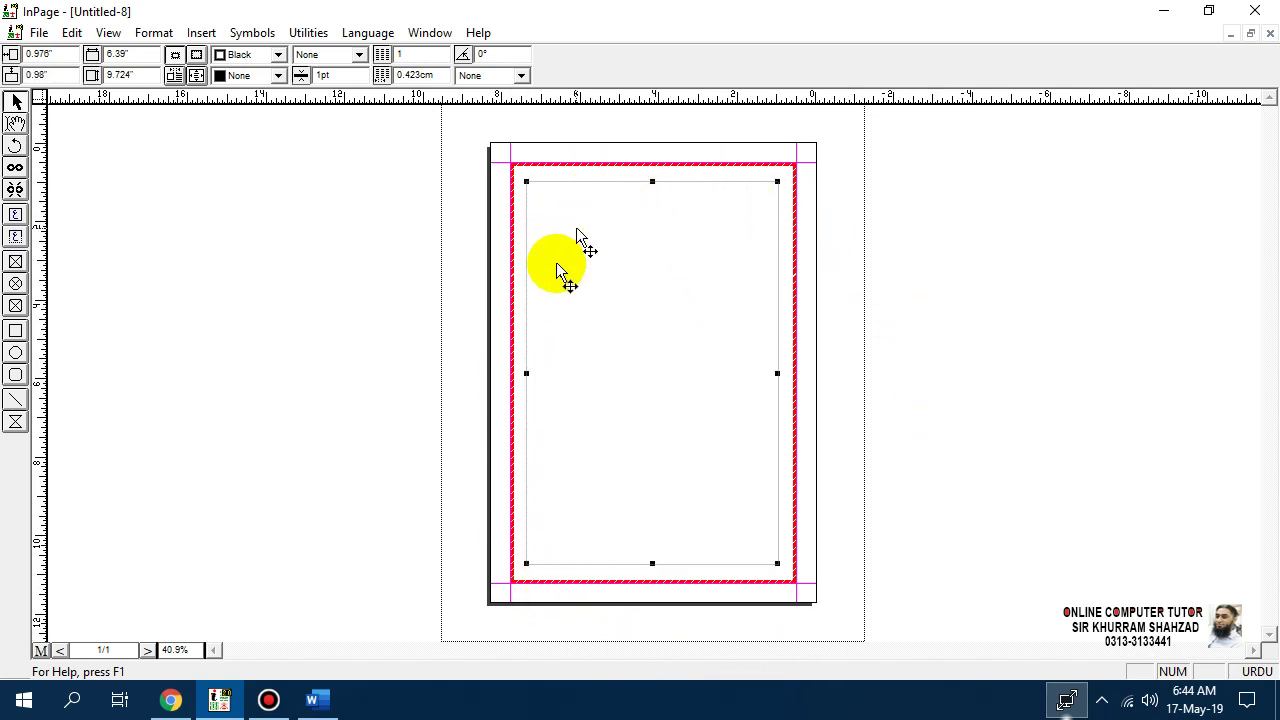
Step: Paste the copied Urdu text into the inner text box and check it at 100% and full-page view
left_click(16, 123)
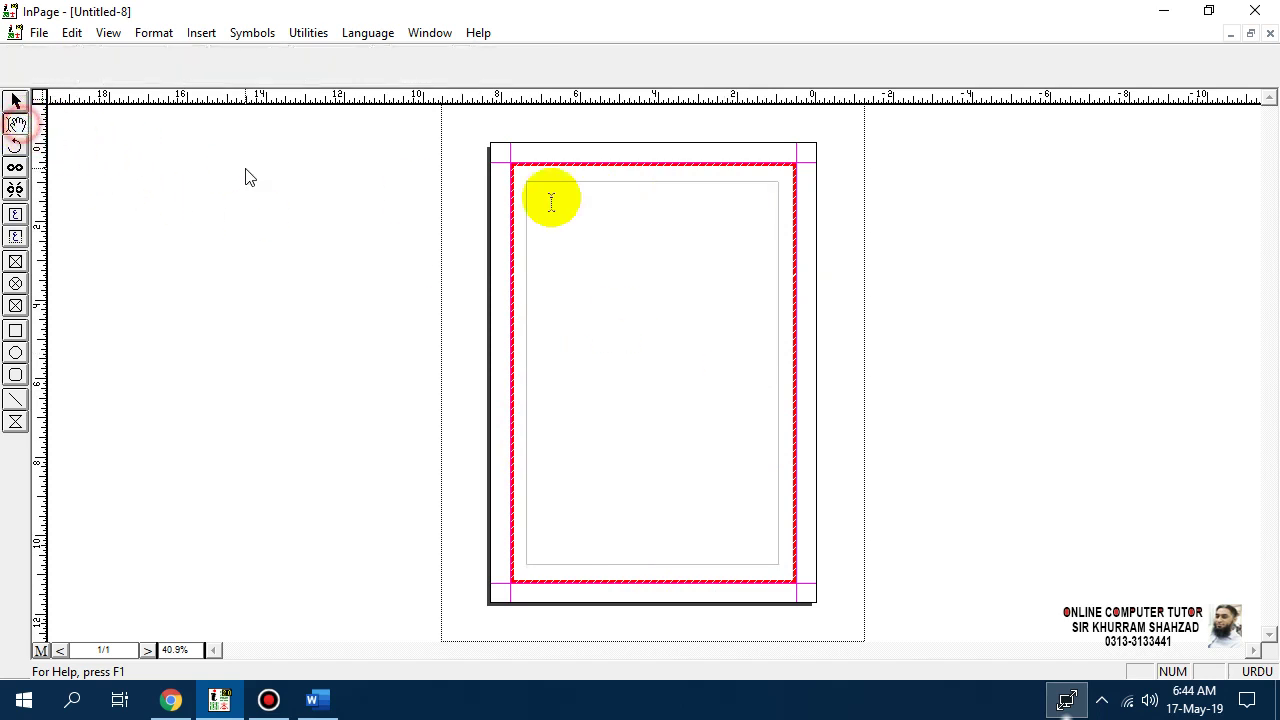
left_click(735, 203)
key("ctrl+v")
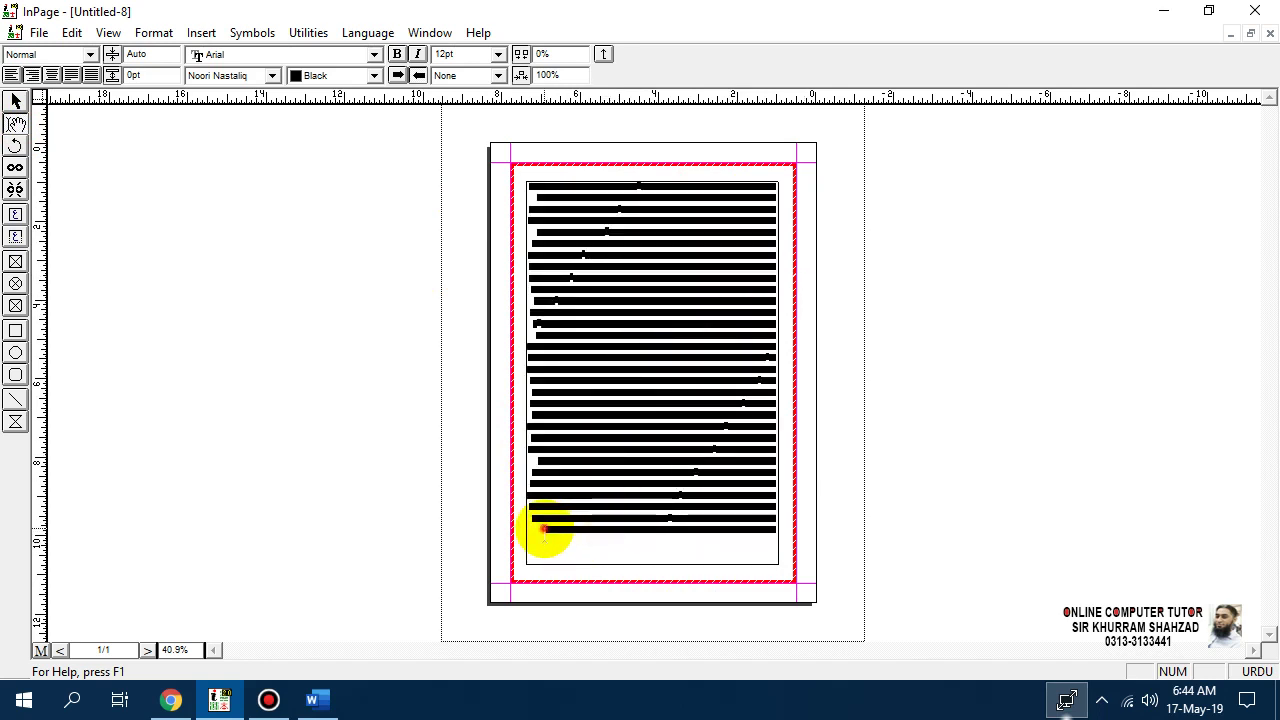
left_click_drag(543, 528, 772, 514)
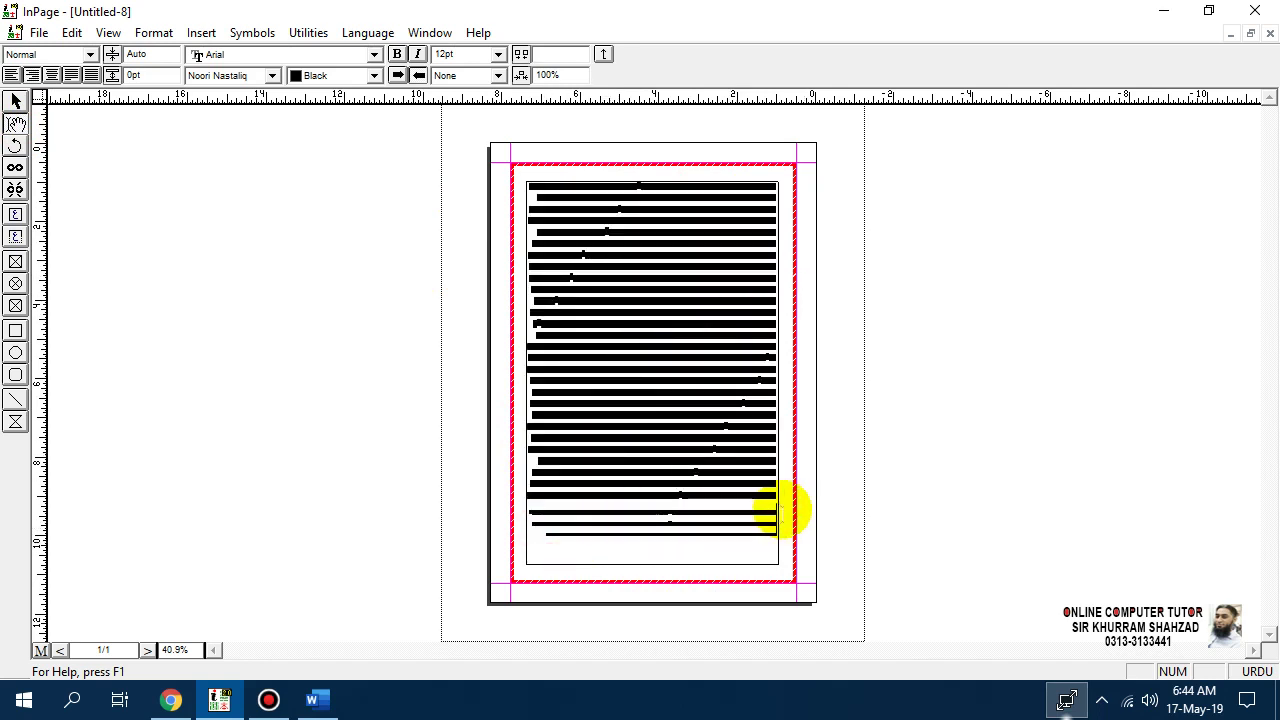
left_click(543, 534)
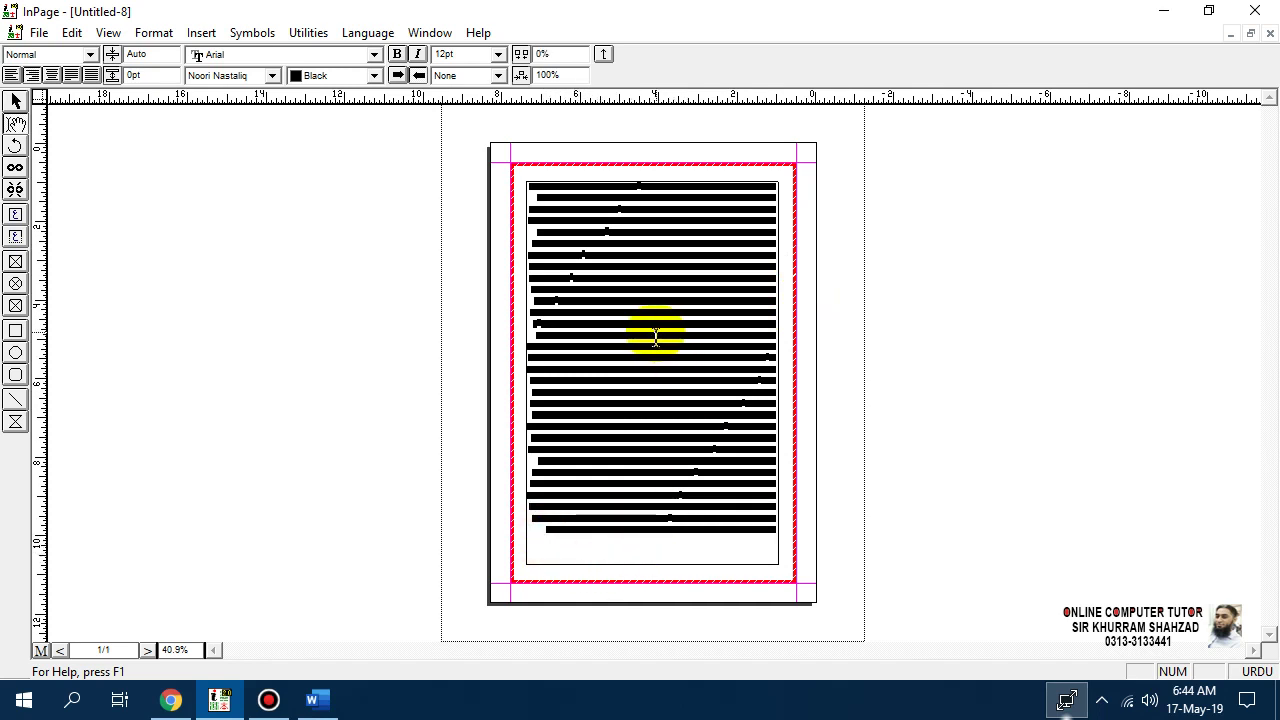
key("ctrl+1")
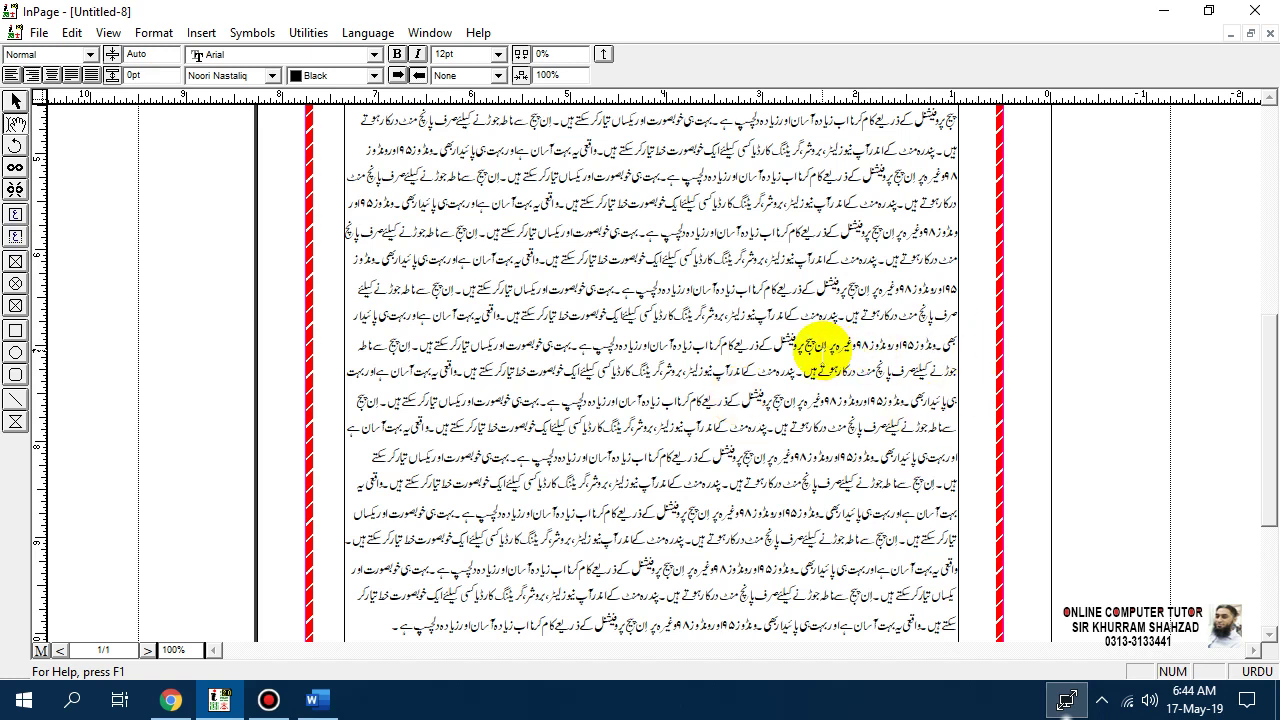
key("ctrl+0")
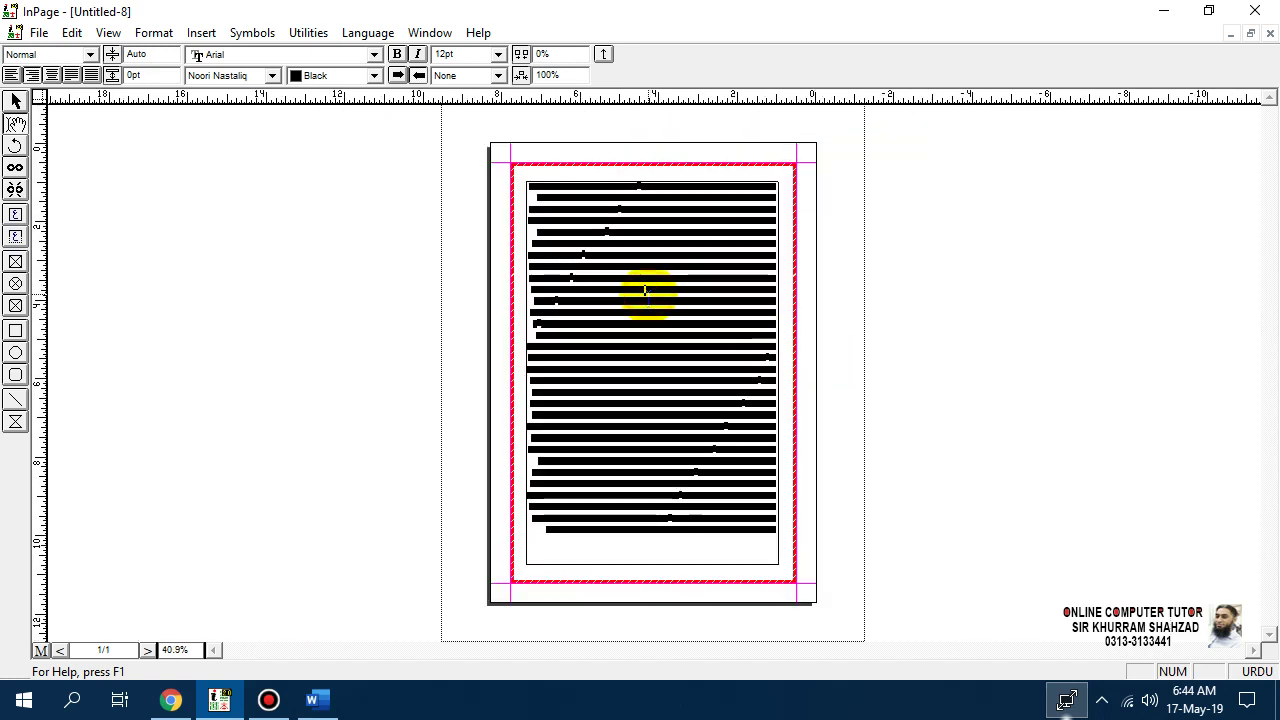
Step: Change the shape of the inner text box from rectangular to elliptical in its object settings and check the full page
left_click(12, 101)
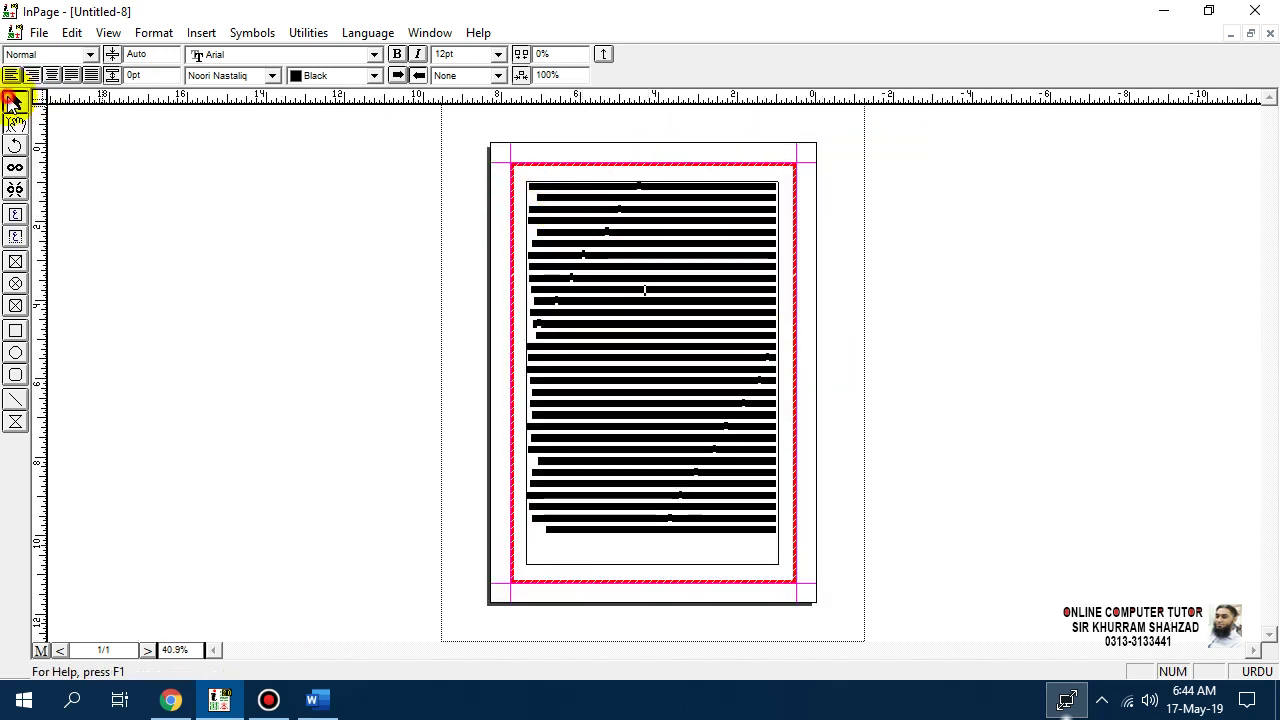
left_click(584, 182)
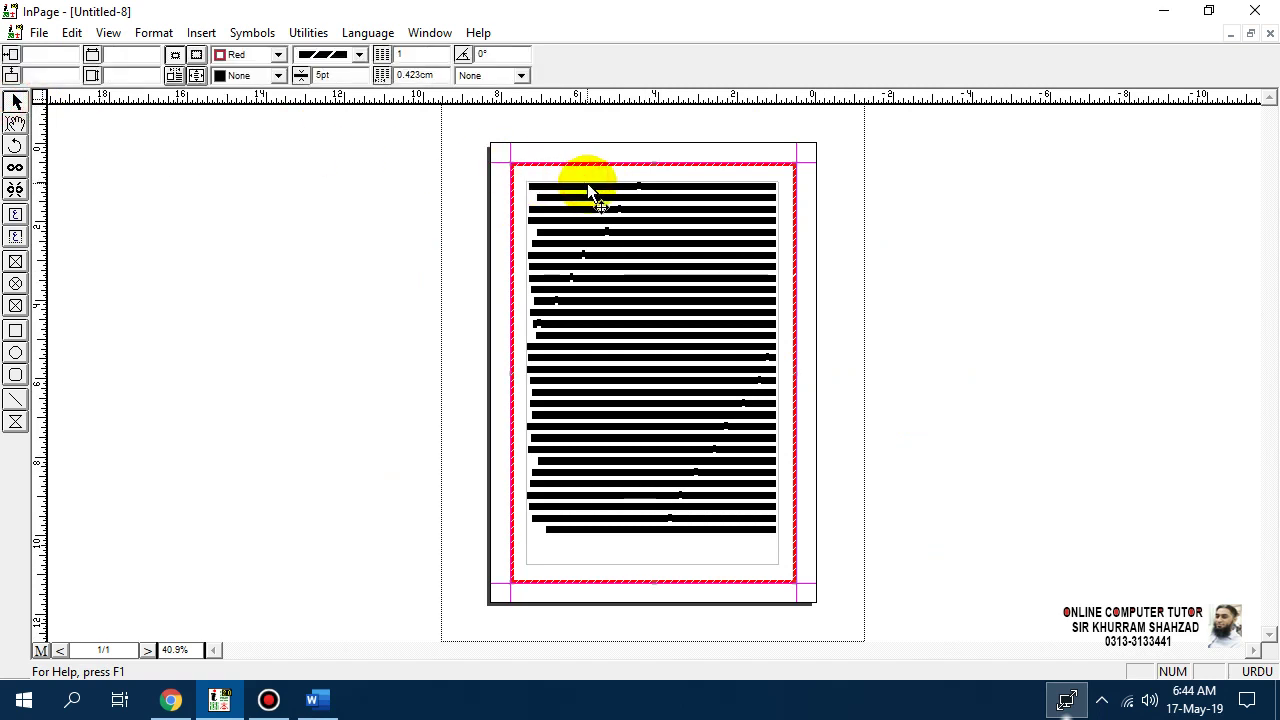
left_click(614, 564)
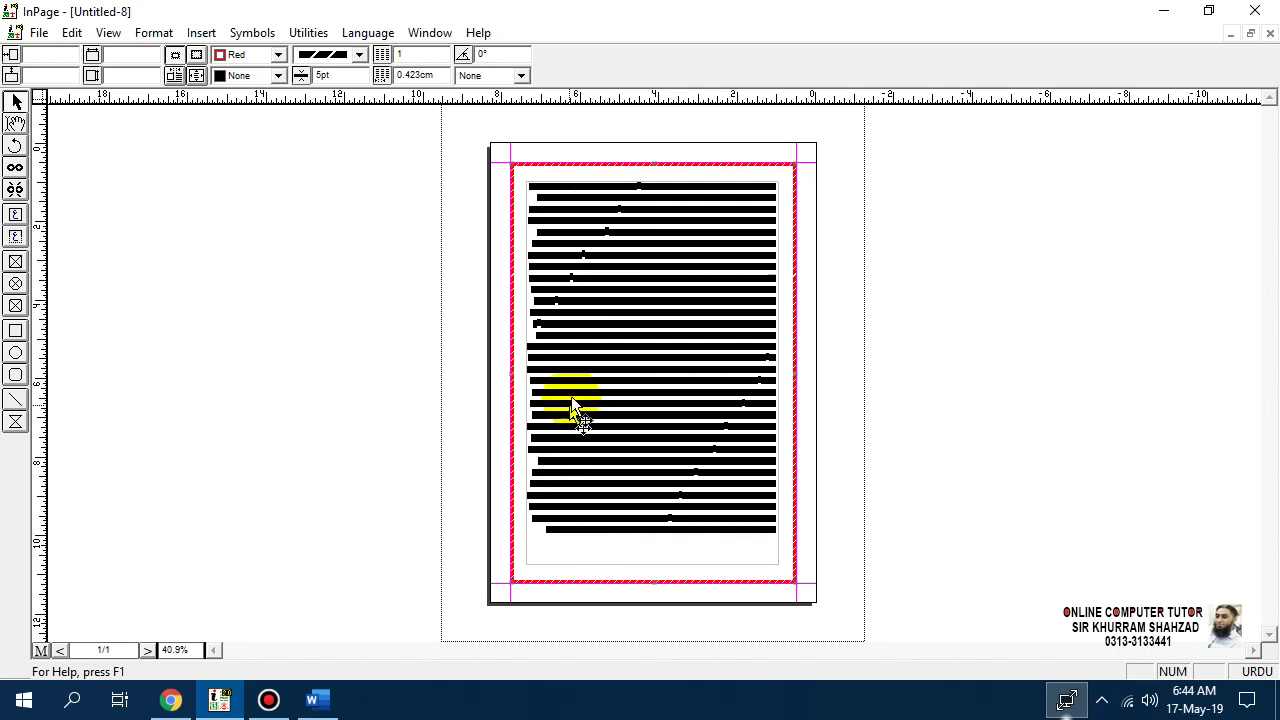
left_click(851, 305)
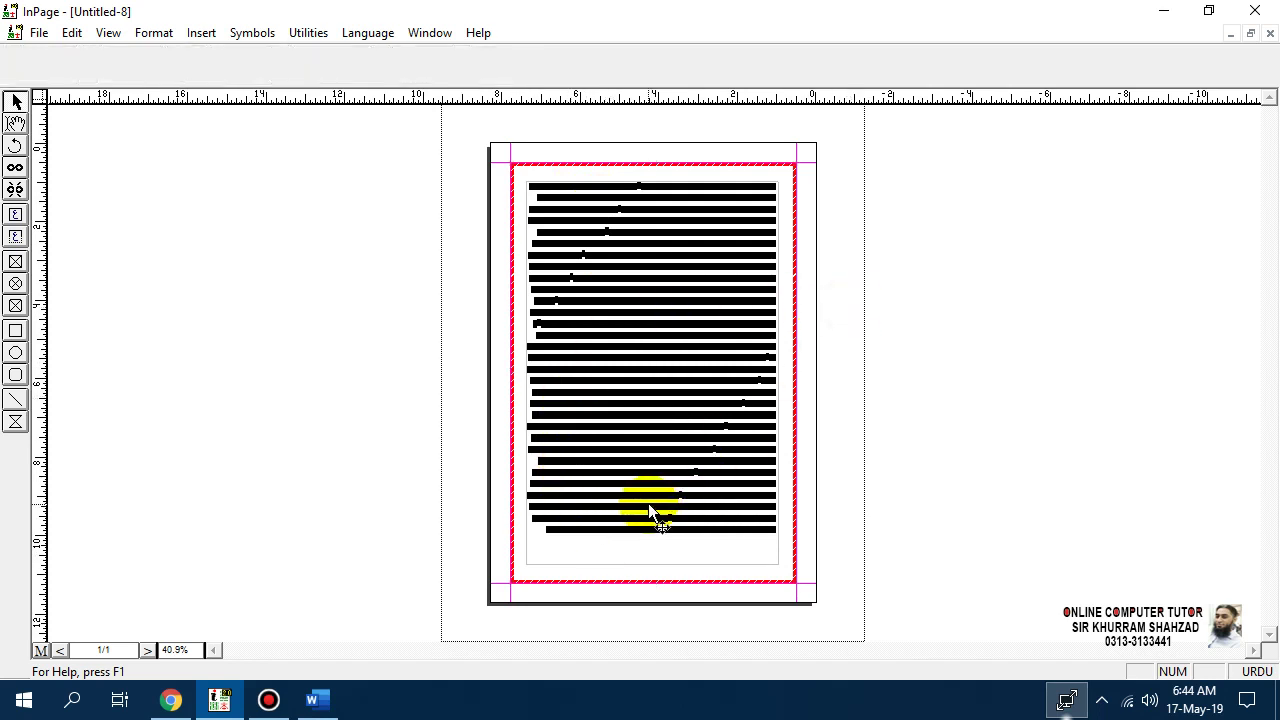
key("ctrl+2")
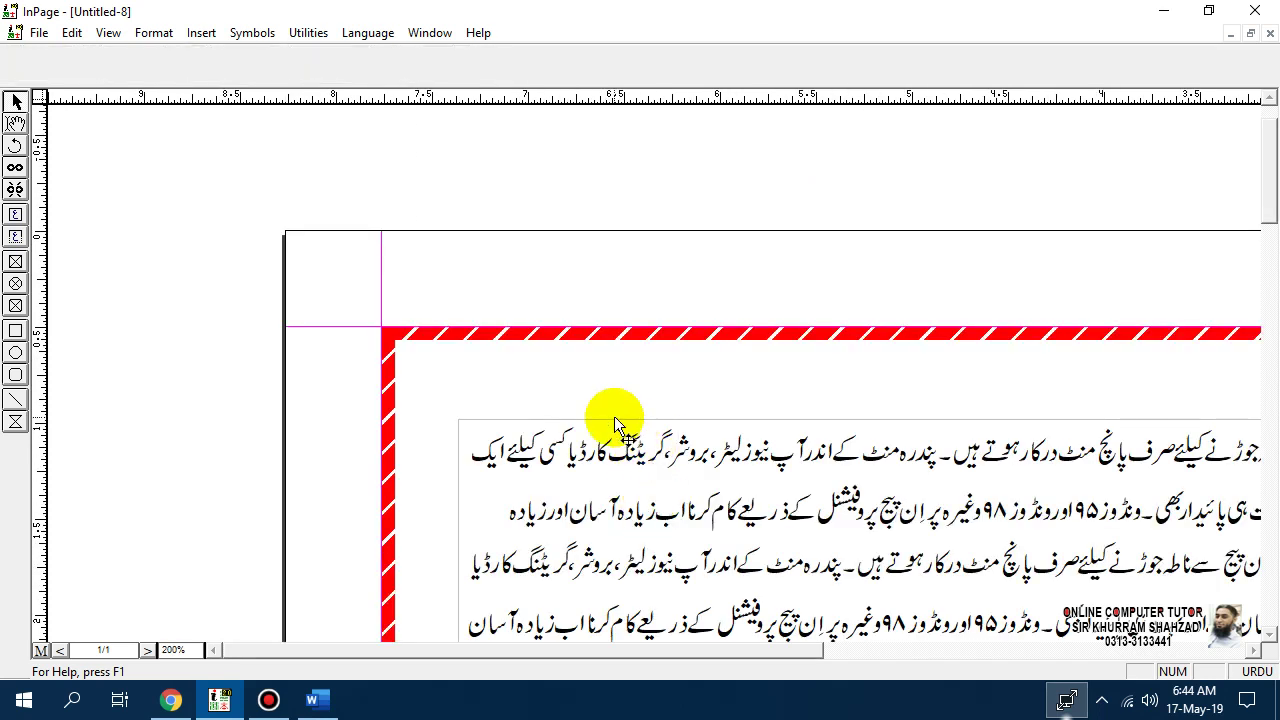
left_click(621, 425)
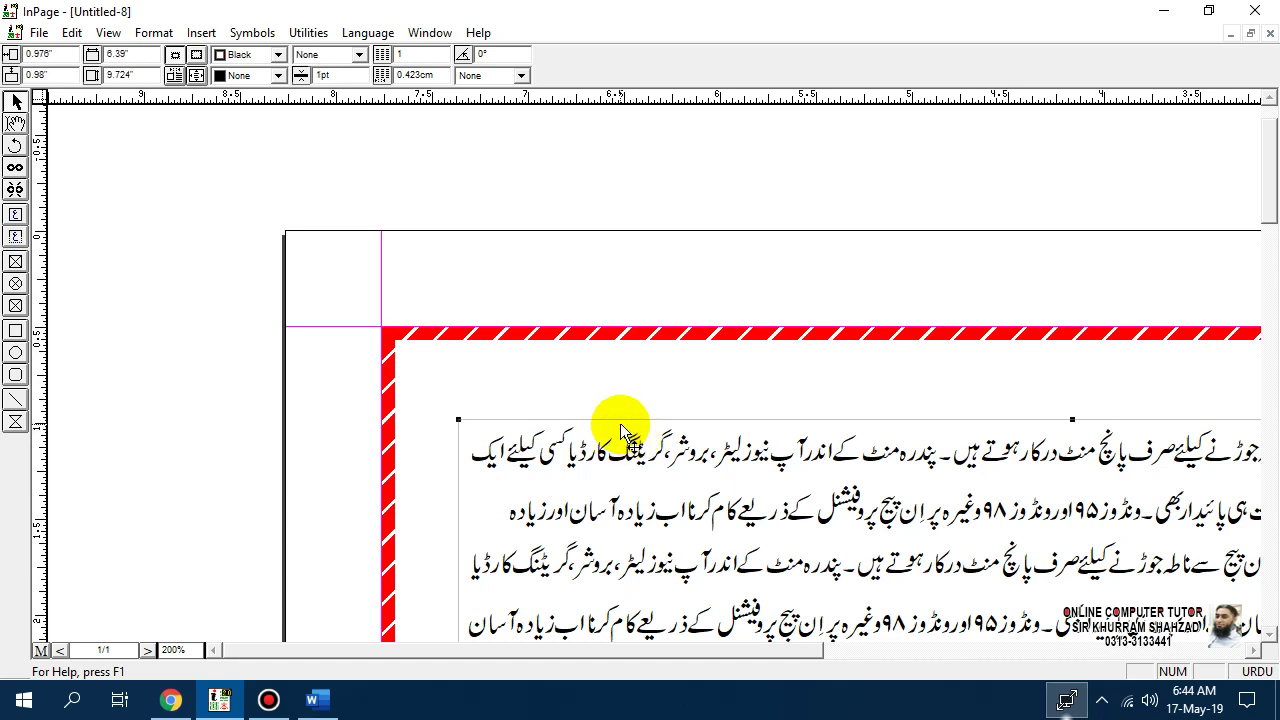
right_click(621, 430)
left_click(706, 560)
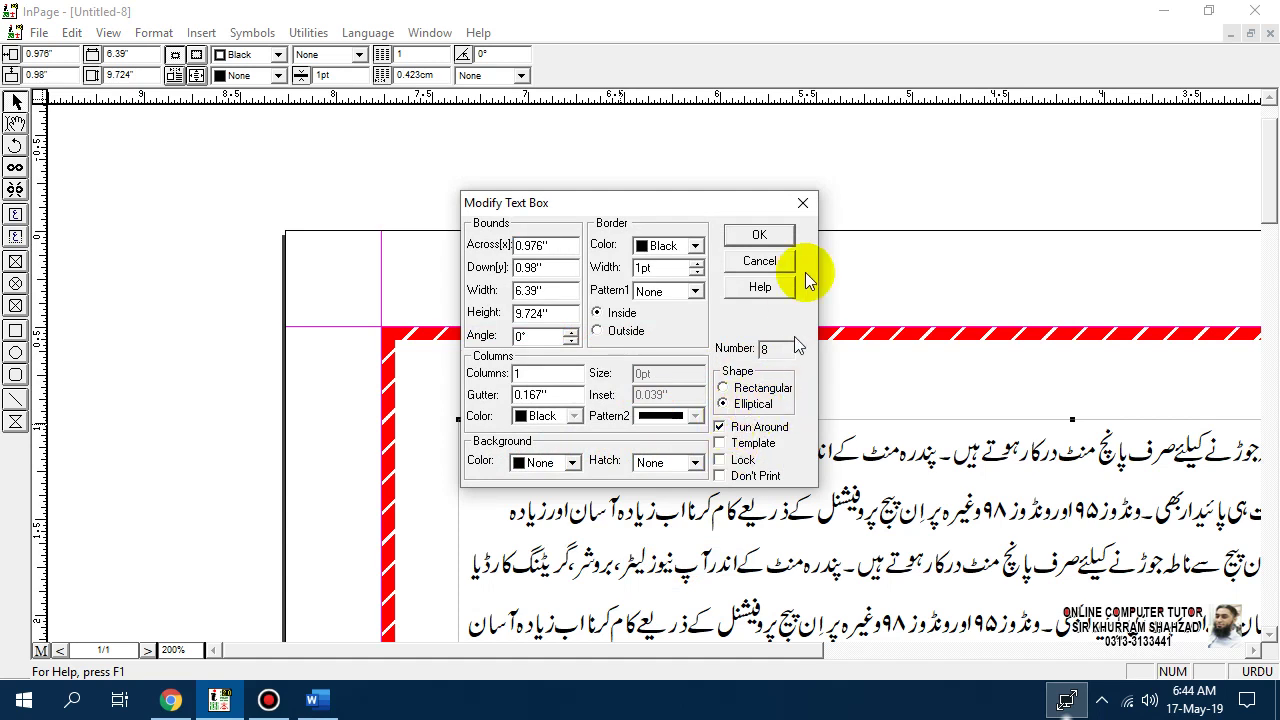
left_click(781, 237)
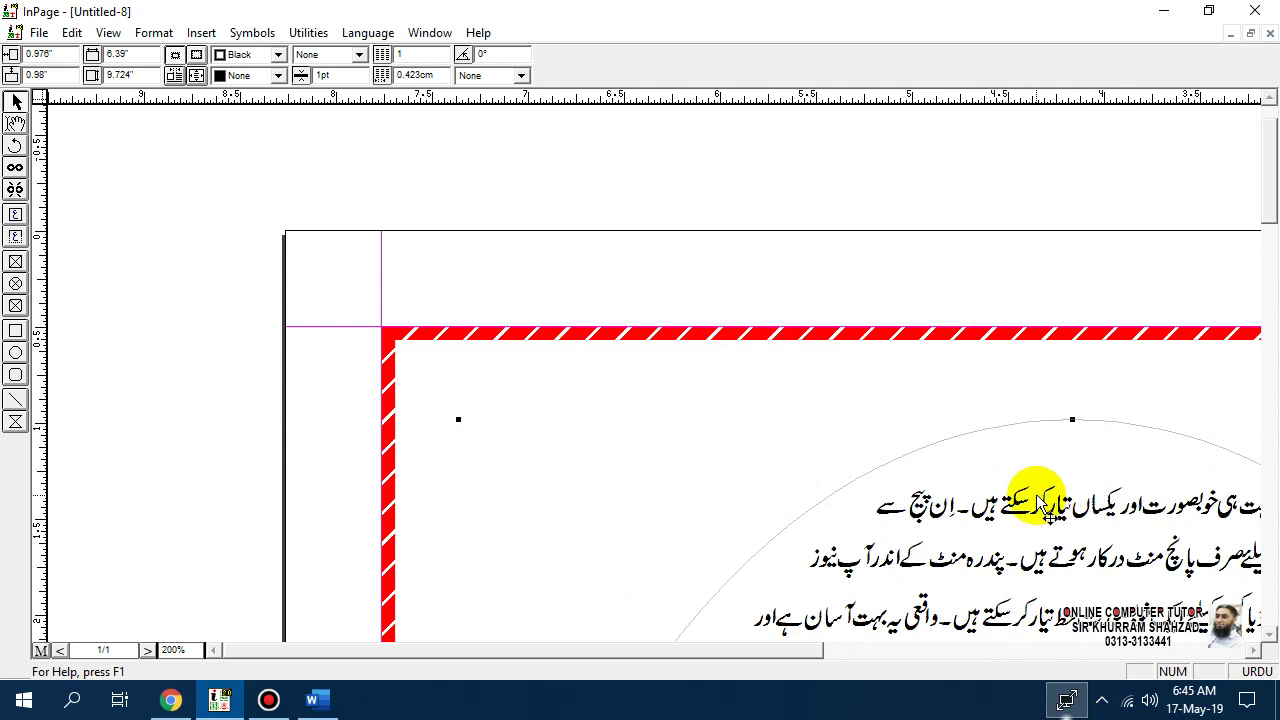
key("ctrl+0")
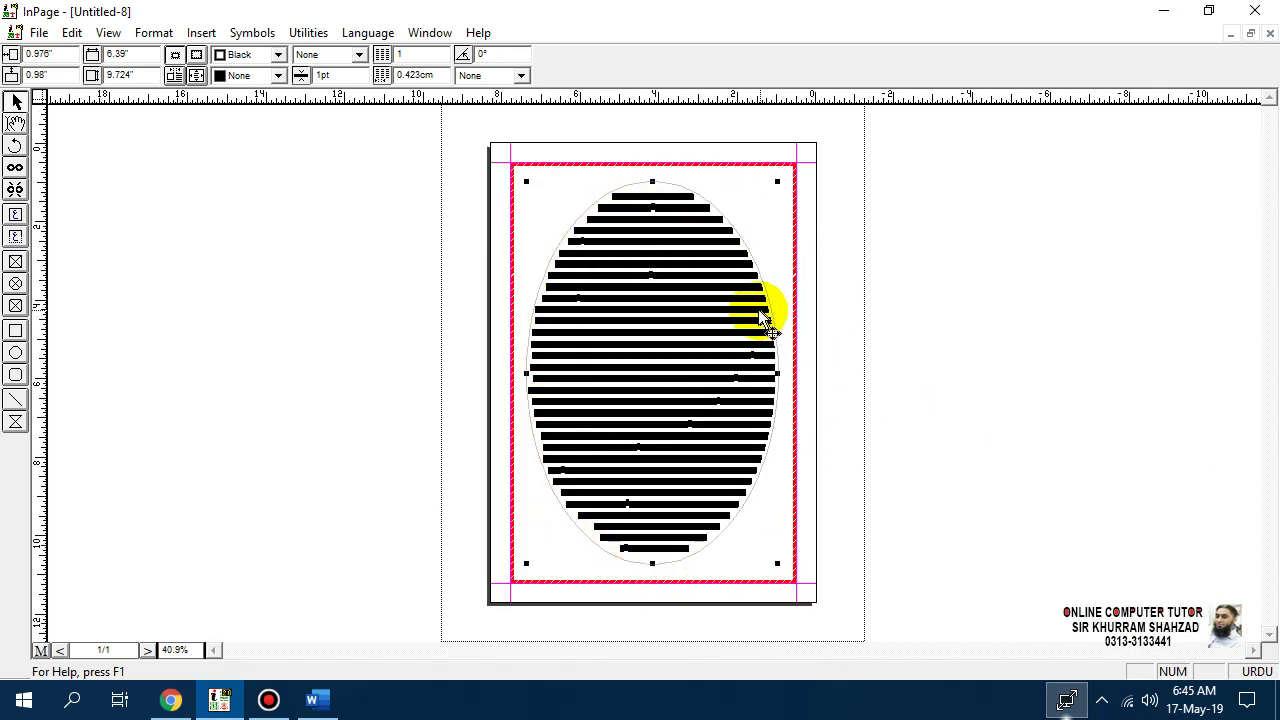
Step: Turn on the Template option for the elliptical text box in its object settings
key("ctrl+1")
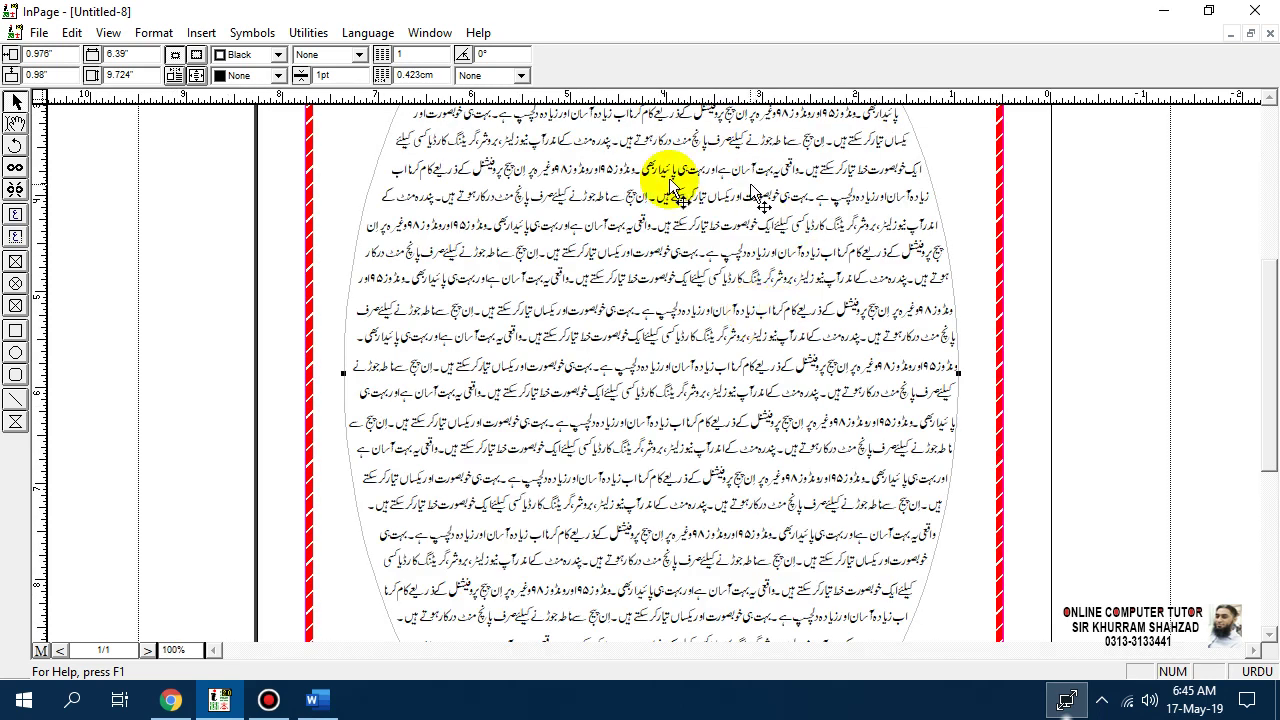
left_click_drag(1275, 410, 1270, 287)
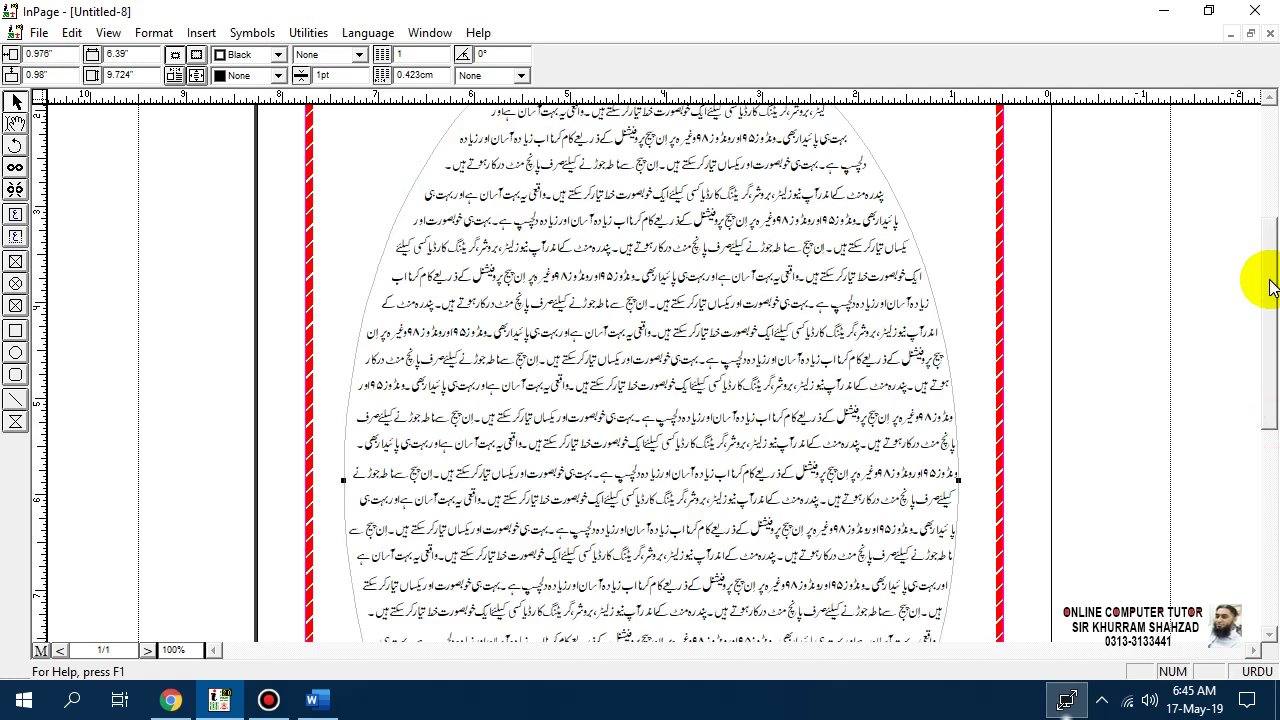
right_click(828, 285)
left_click(883, 414)
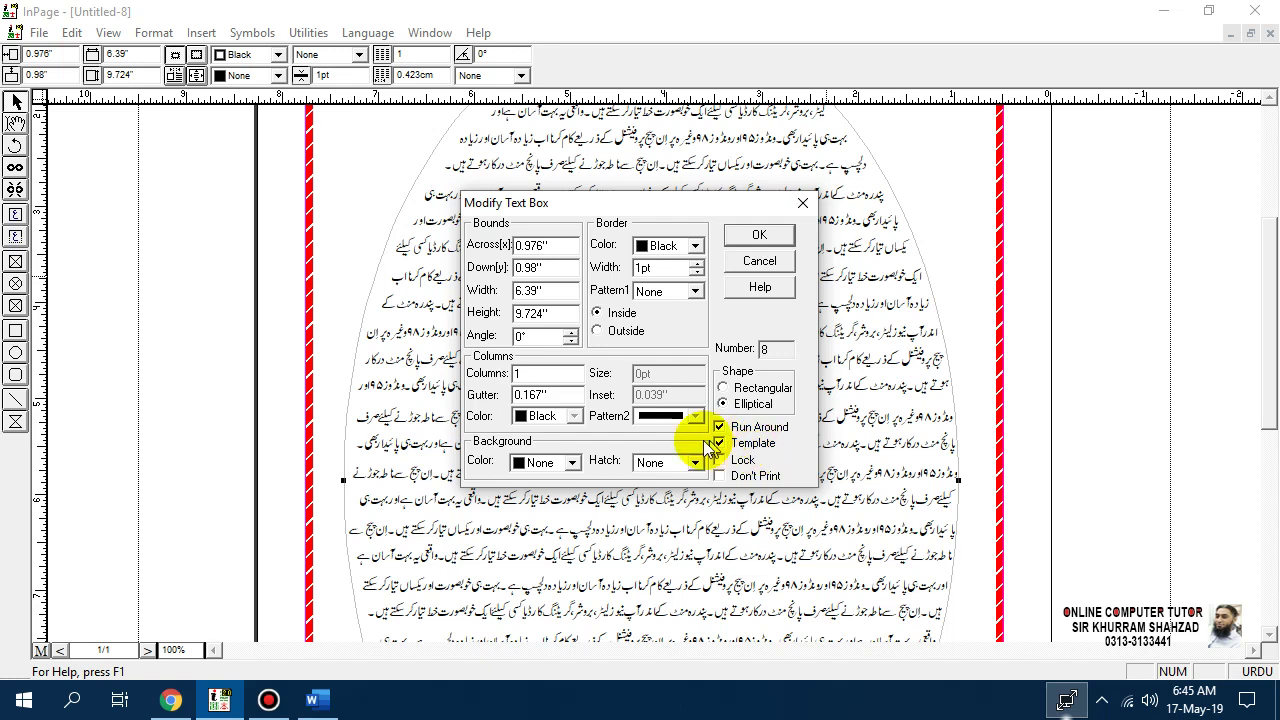
left_click(759, 236)
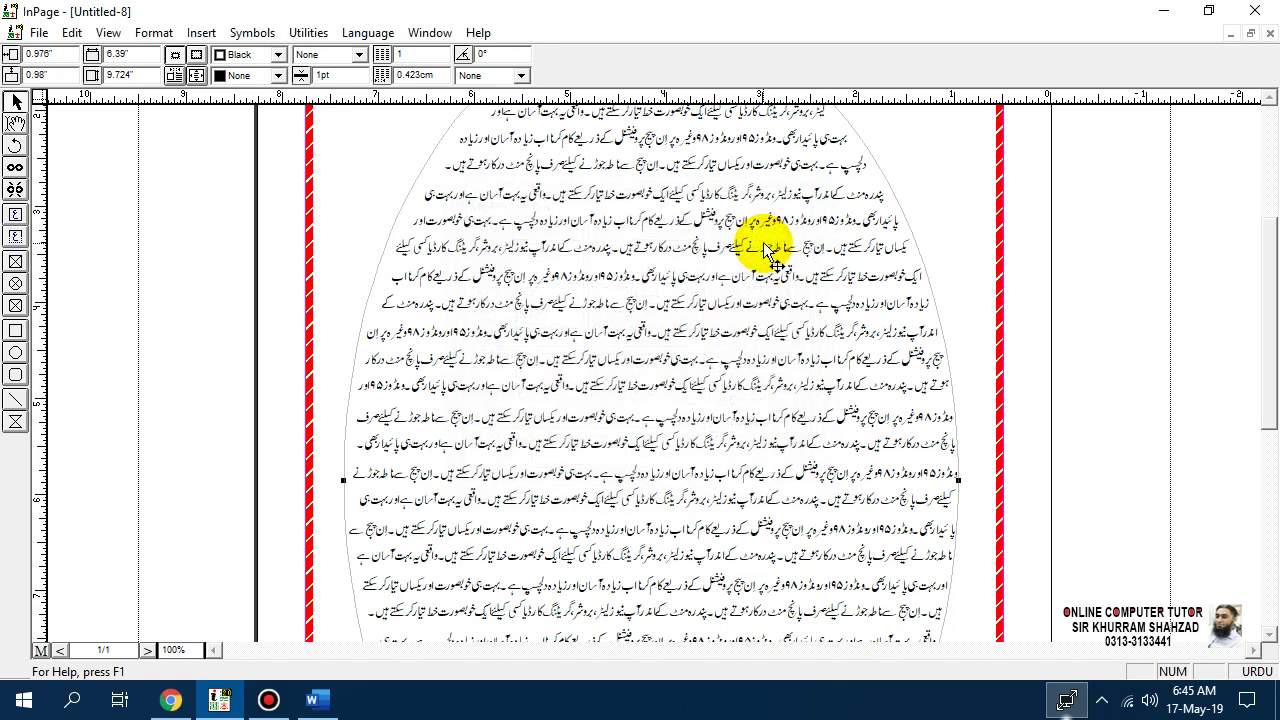
Step: Pull two copies off the elliptical template box and place them over opposite sides of the page
left_click_drag(632, 245, 405, 365)
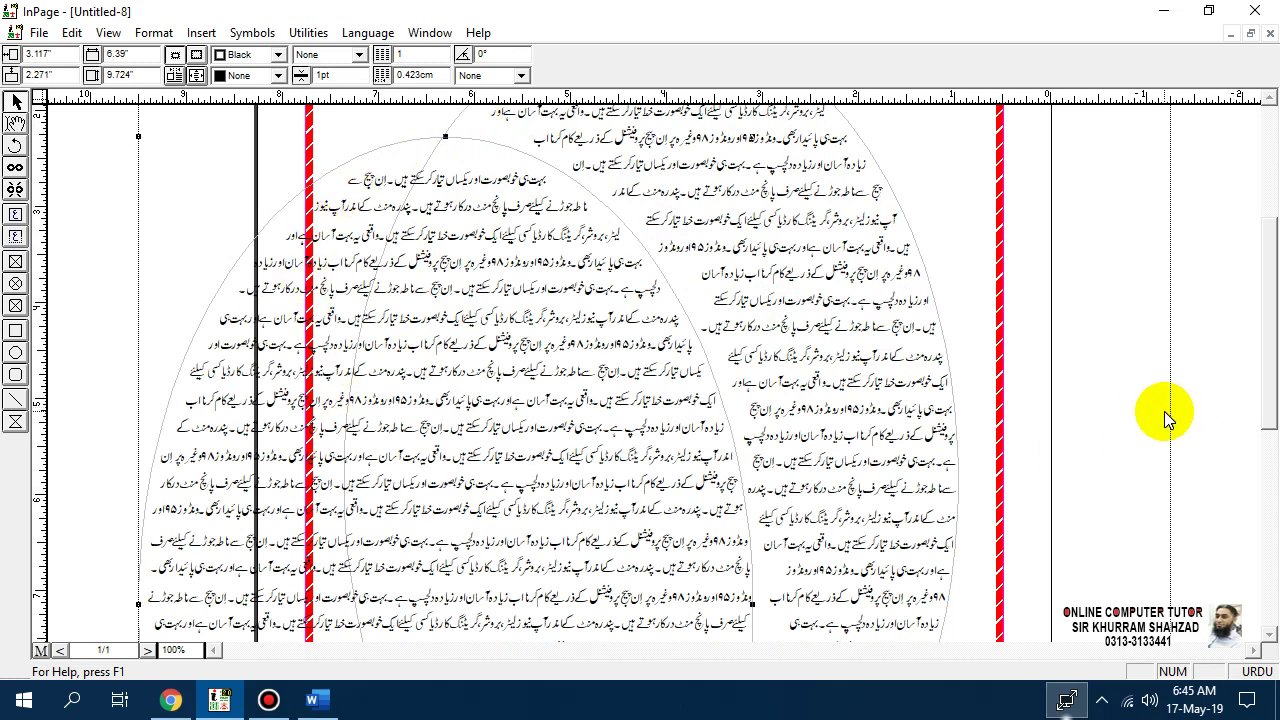
key("ctrl+0")
left_click(727, 306)
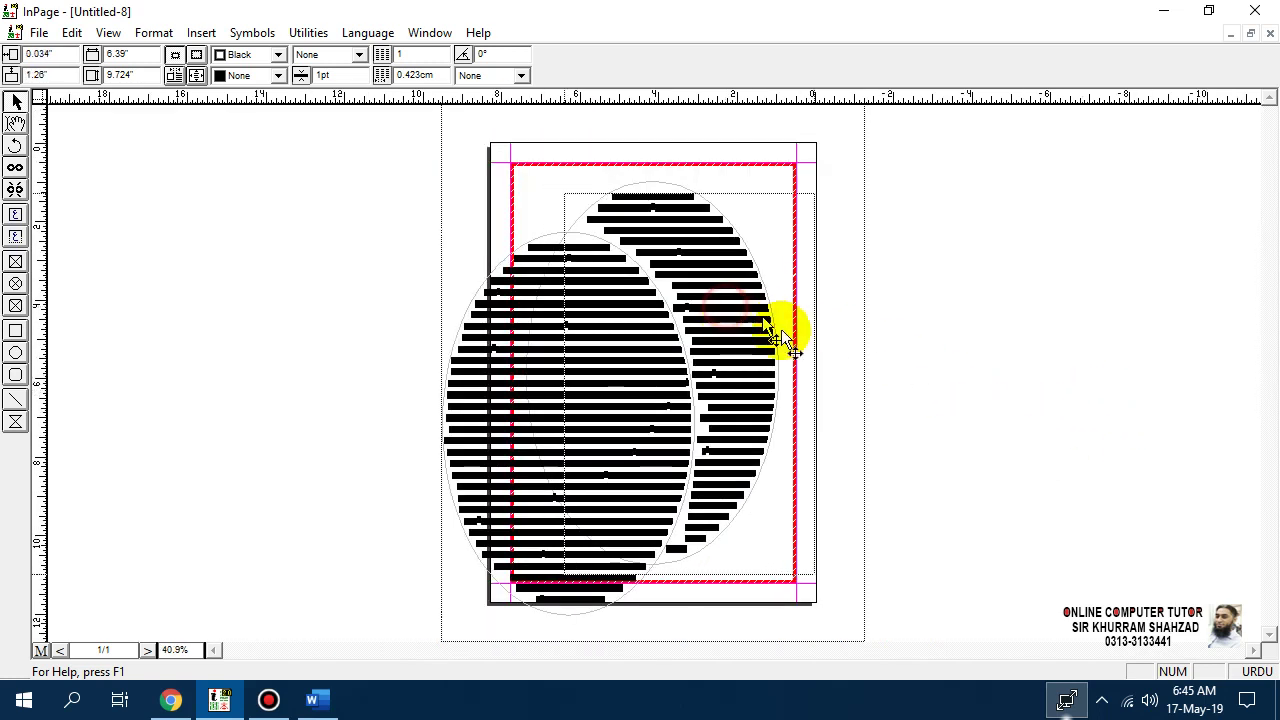
left_click_drag(778, 338, 872, 395)
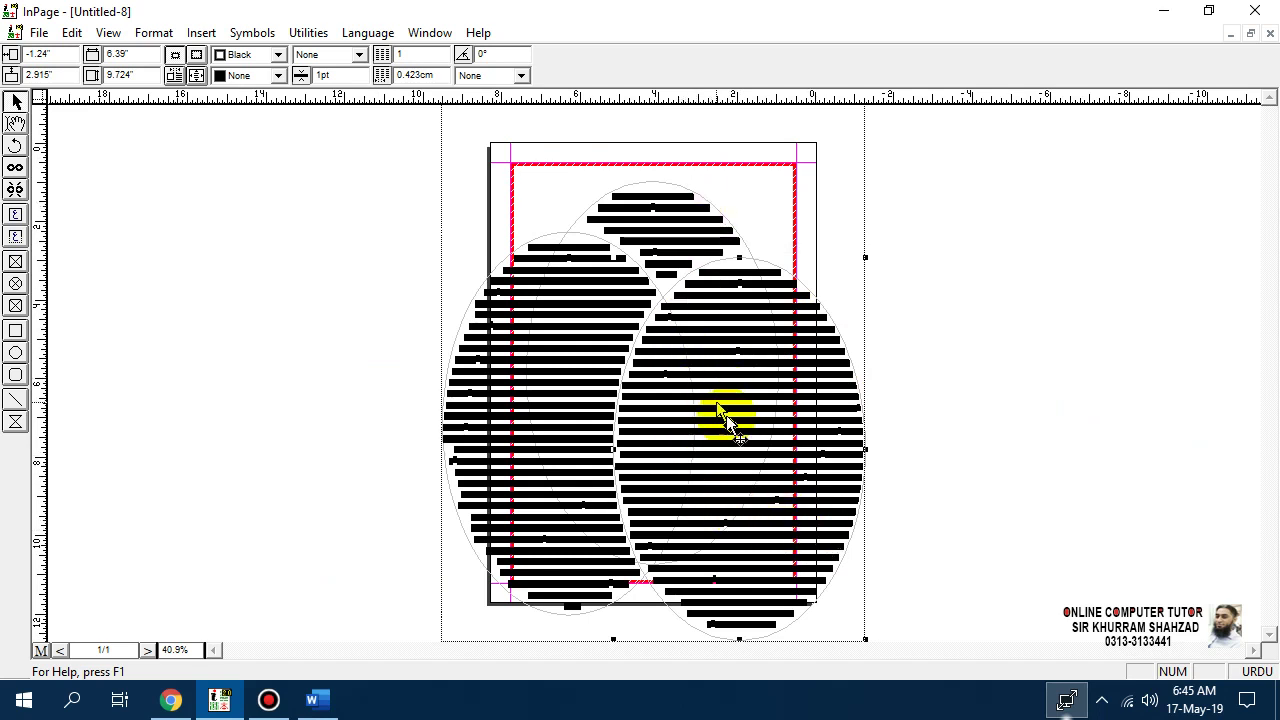
Step: Undo the copies and the Template setting, leaving only the original elliptical text box
left_click(932, 425)
key("ctrl+z")
key("ctrl+z")
key("ctrl+z")
key("ctrl+z")
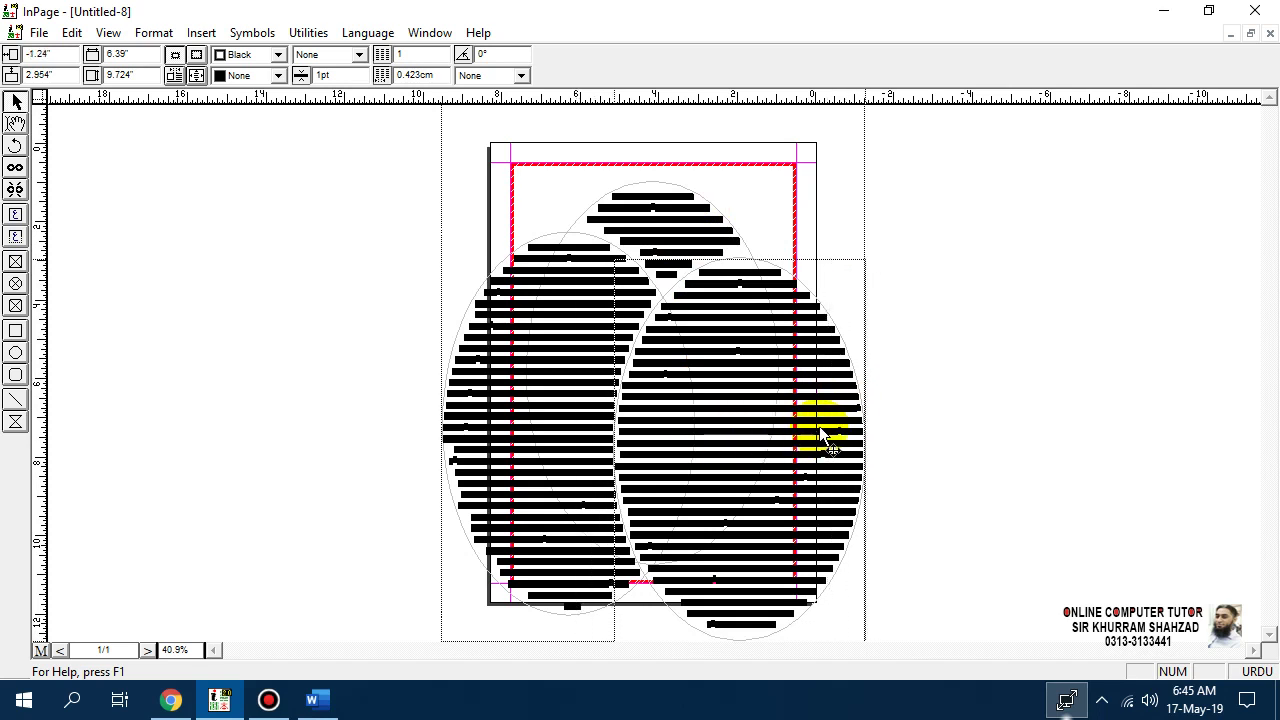
Step: Turn on the Lock option for the elliptical text box in its object settings
left_click(737, 291)
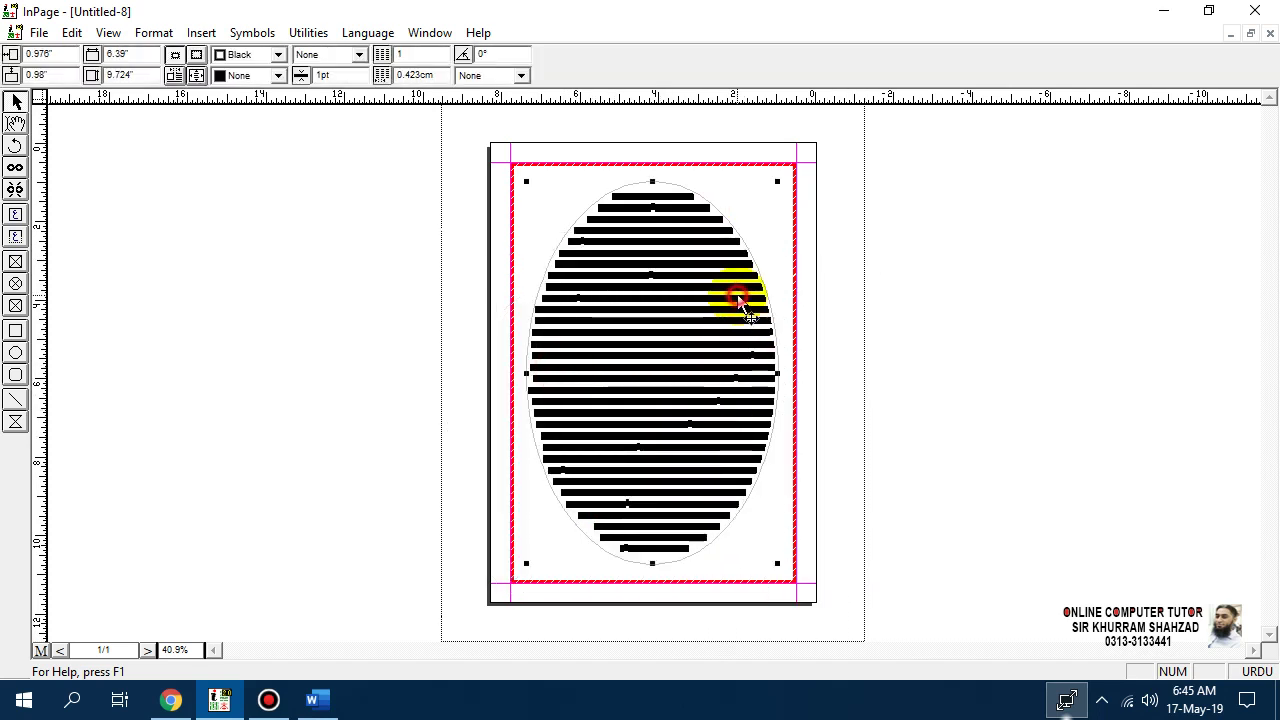
right_click(737, 293)
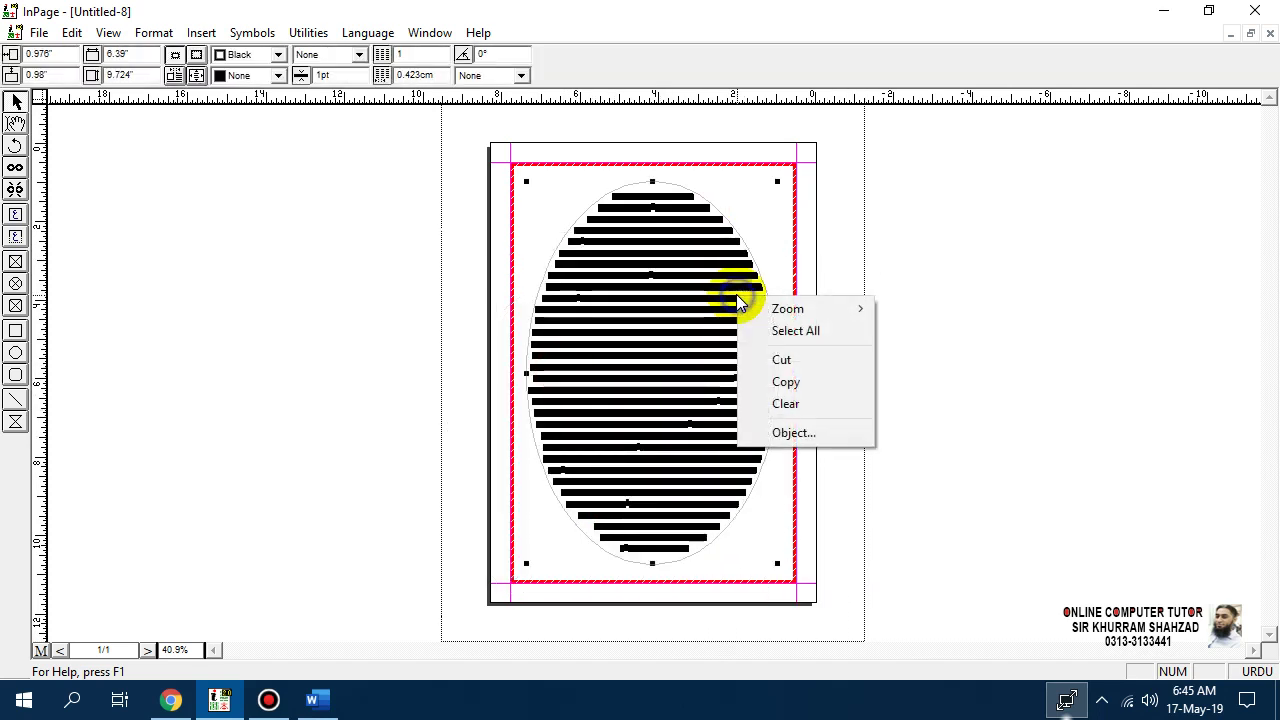
left_click(795, 432)
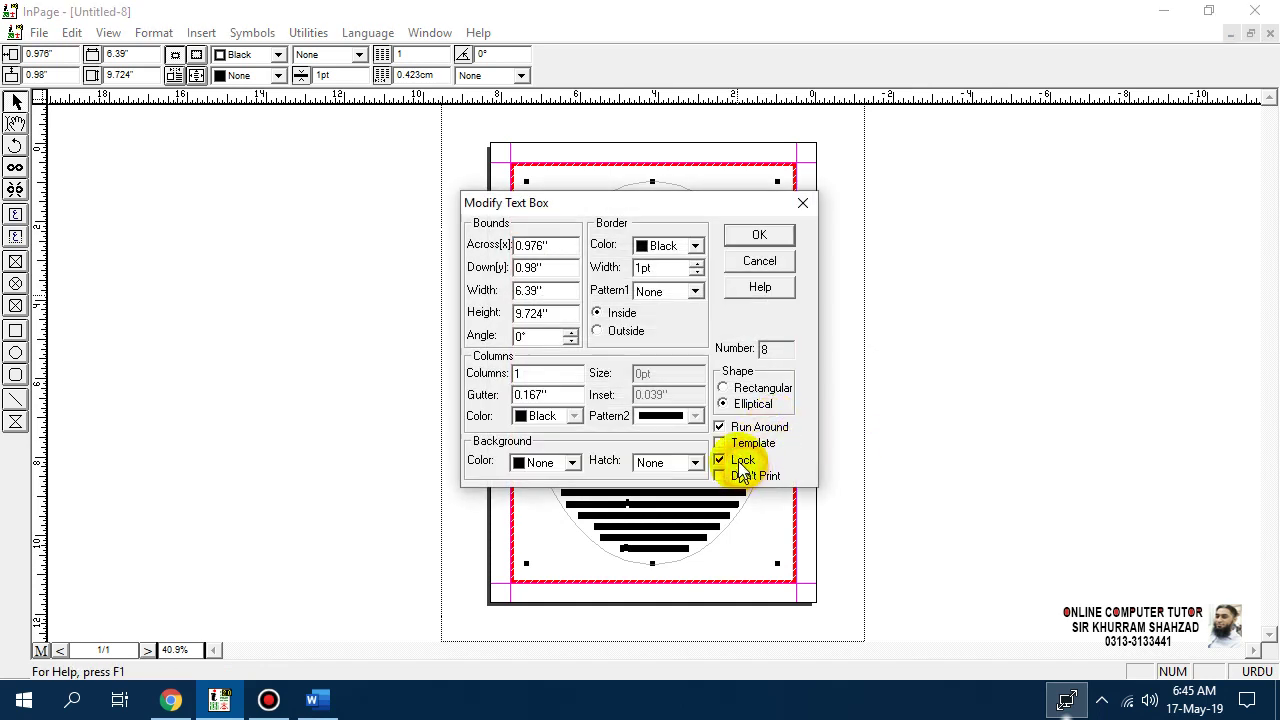
left_click(784, 242)
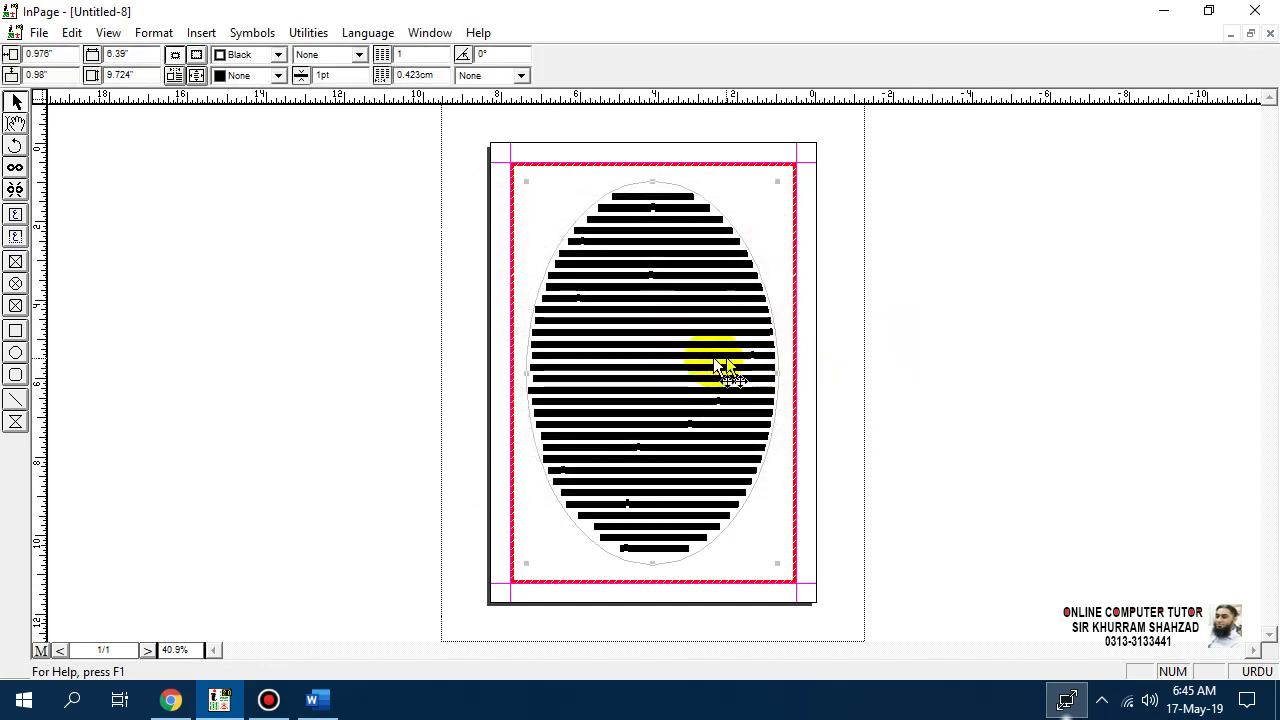
Step: Turn off the Lock option for the elliptical text box
right_click(606, 300)
left_click(714, 443)
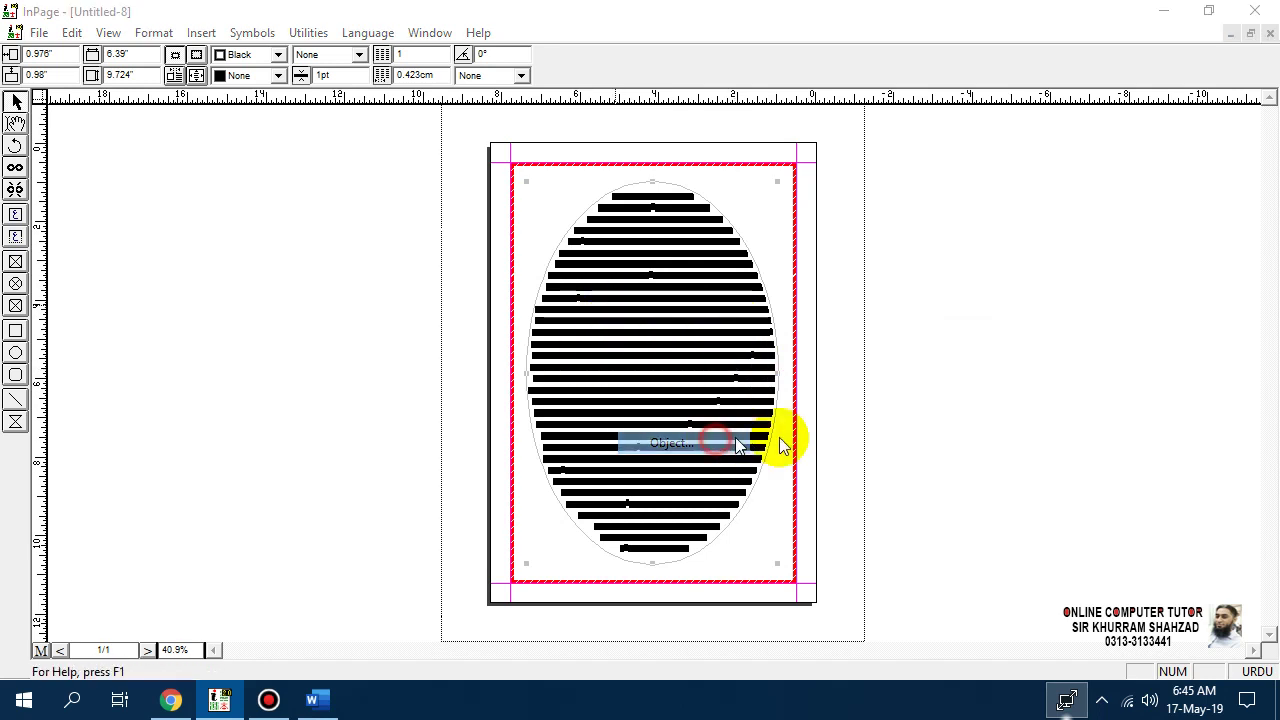
left_click(720, 460)
left_click(759, 236)
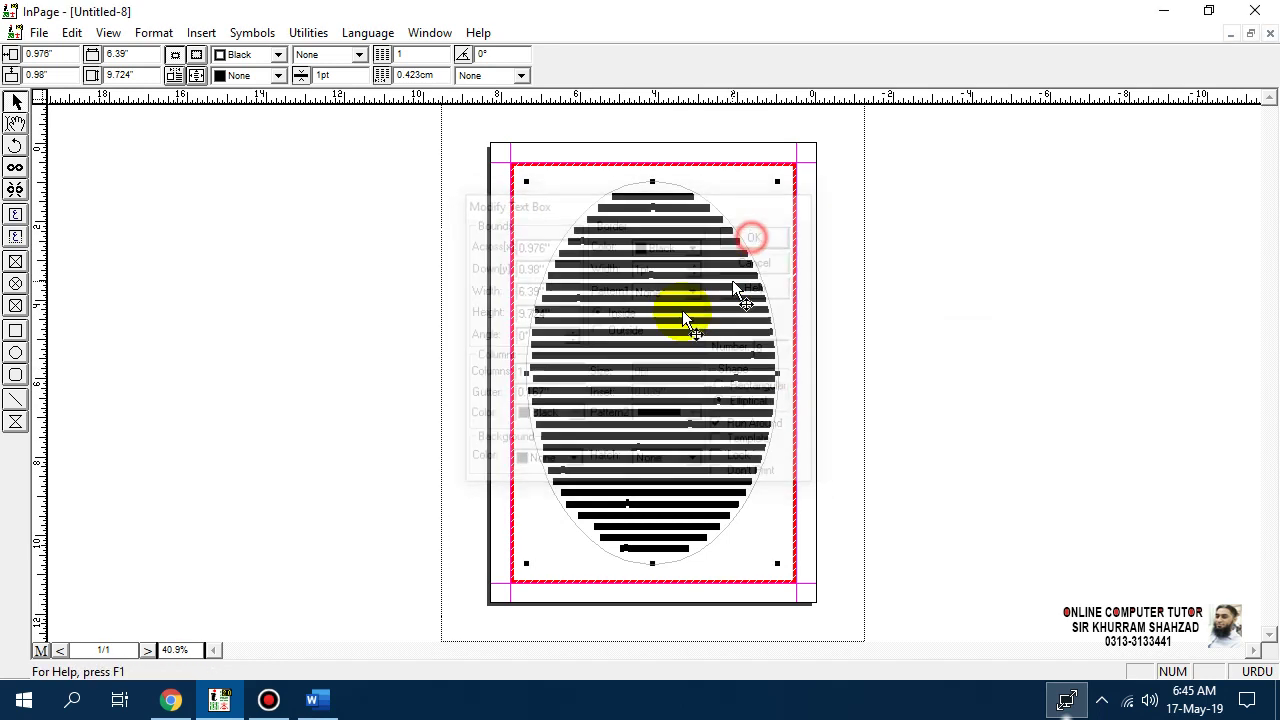
Step: Move the elliptical text box around within the red border, ending about 0.95" across and 1.03" down
left_click_drag(648, 352, 692, 348)
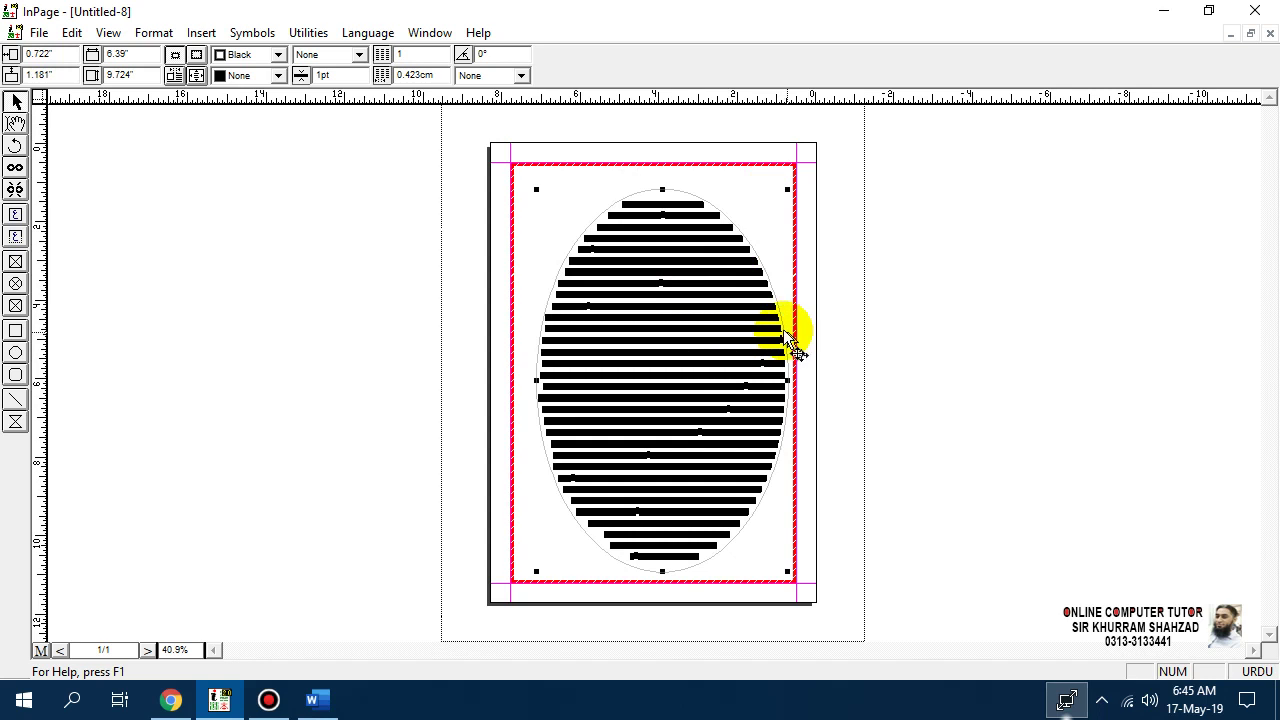
left_click_drag(790, 345, 811, 261)
left_click_drag(711, 339, 721, 363)
Step: Try the Don't Print option in the elliptical text box's object settings and discard the change
right_click(721, 364)
left_click(768, 503)
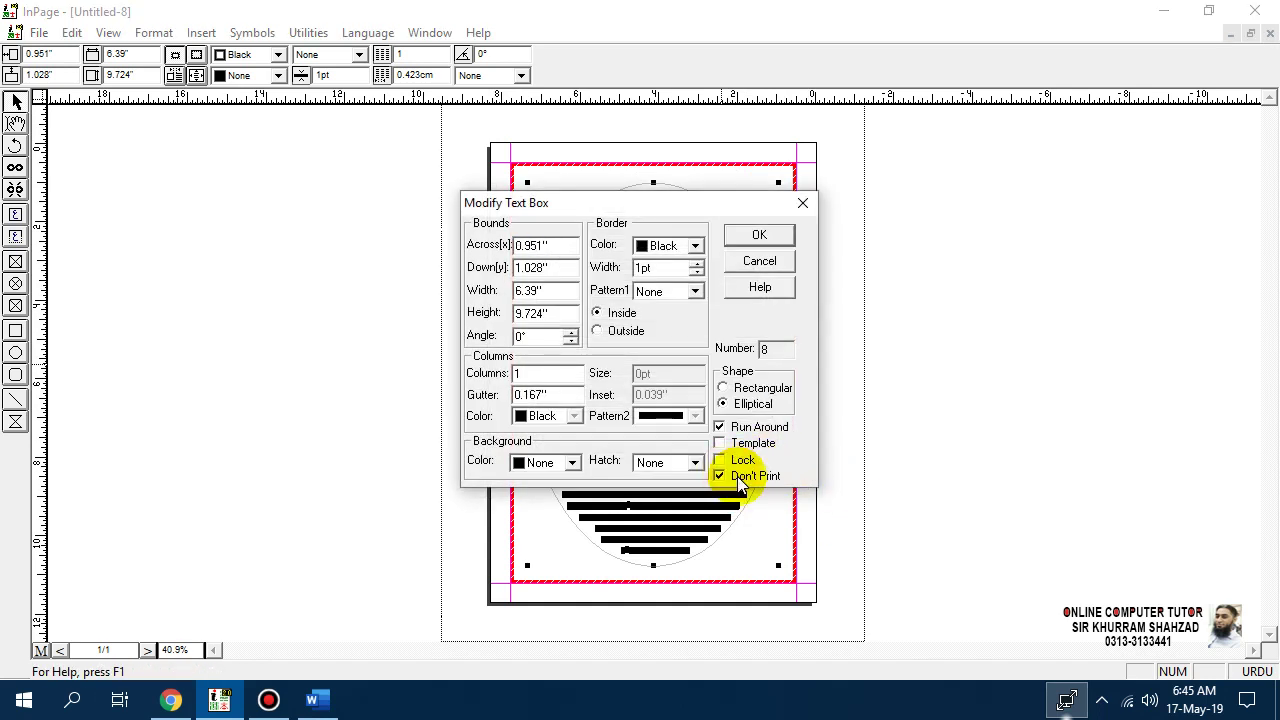
left_click(770, 264)
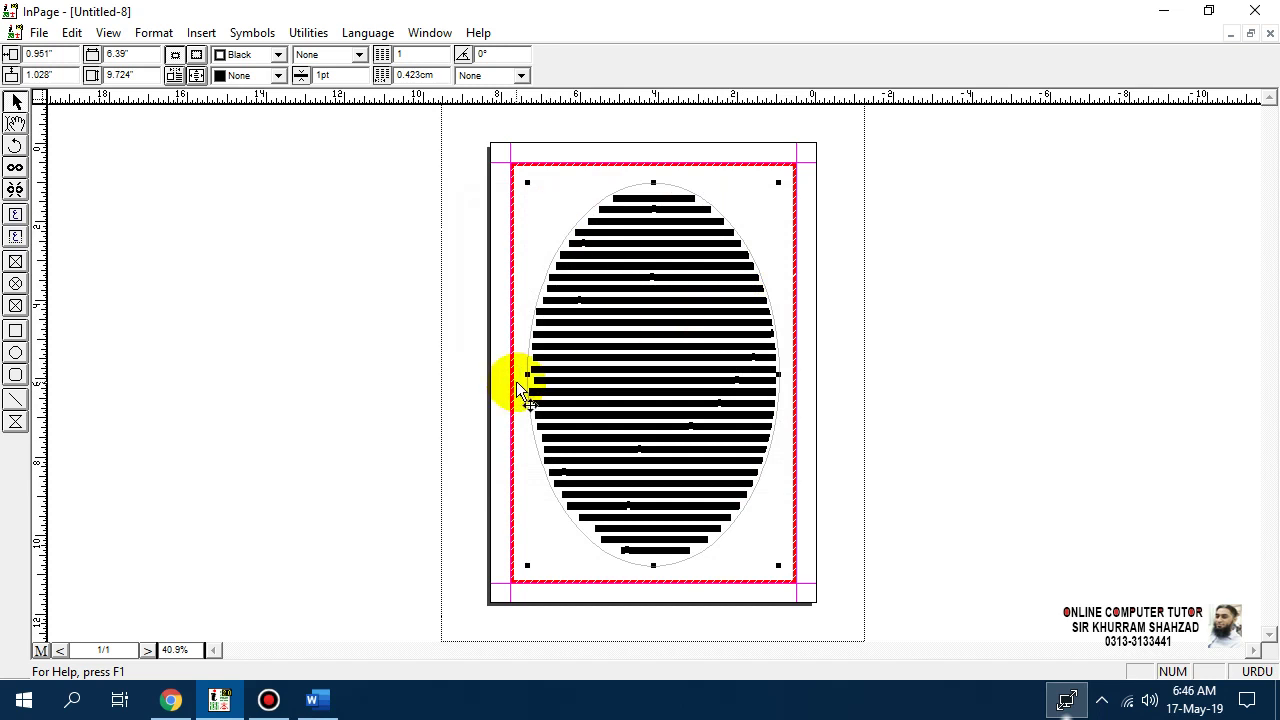
Step: Examine the text runaround offset settings of the elliptical text box and close them without changes
key("ctrl+1")
left_click(201, 33)
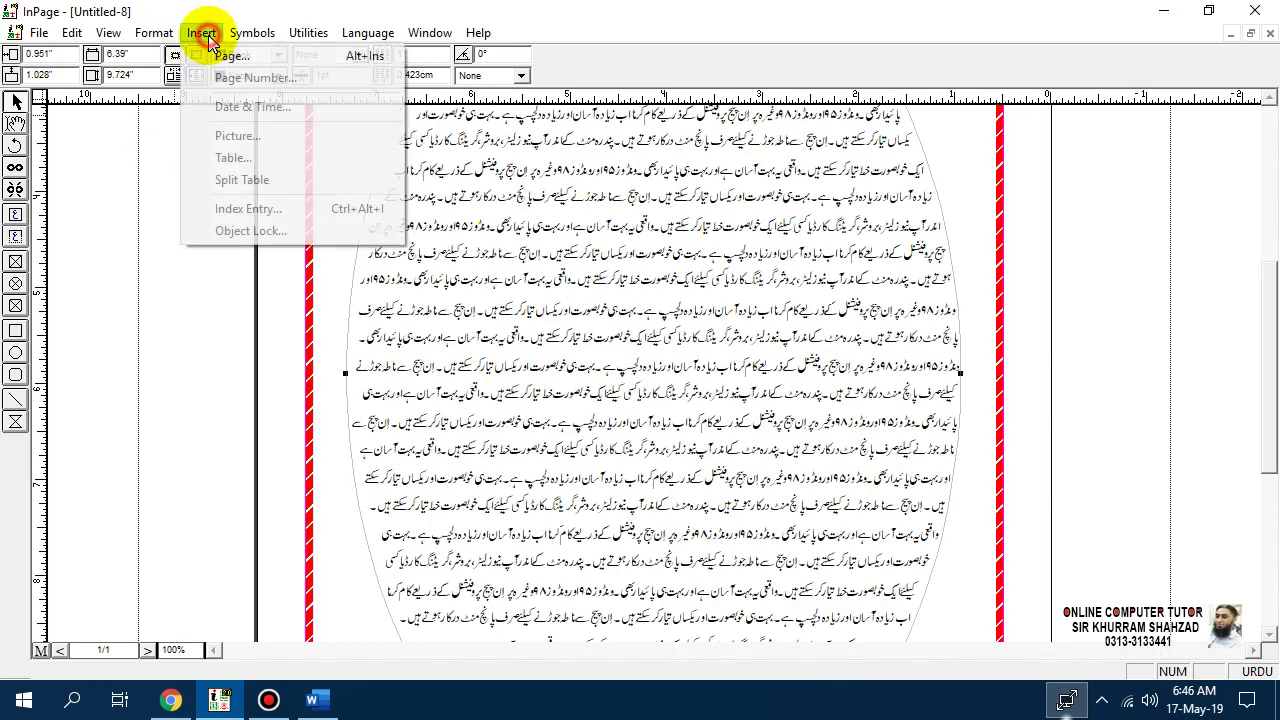
mouse_move(150, 33)
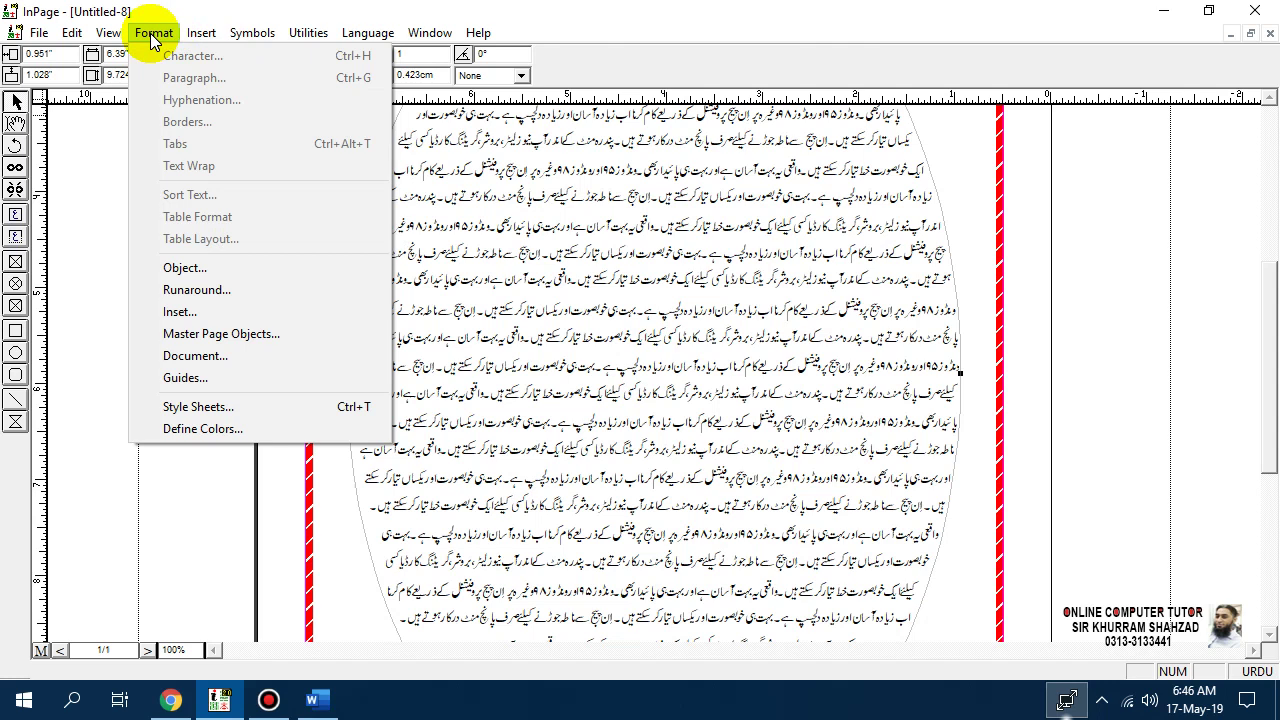
left_click(229, 289)
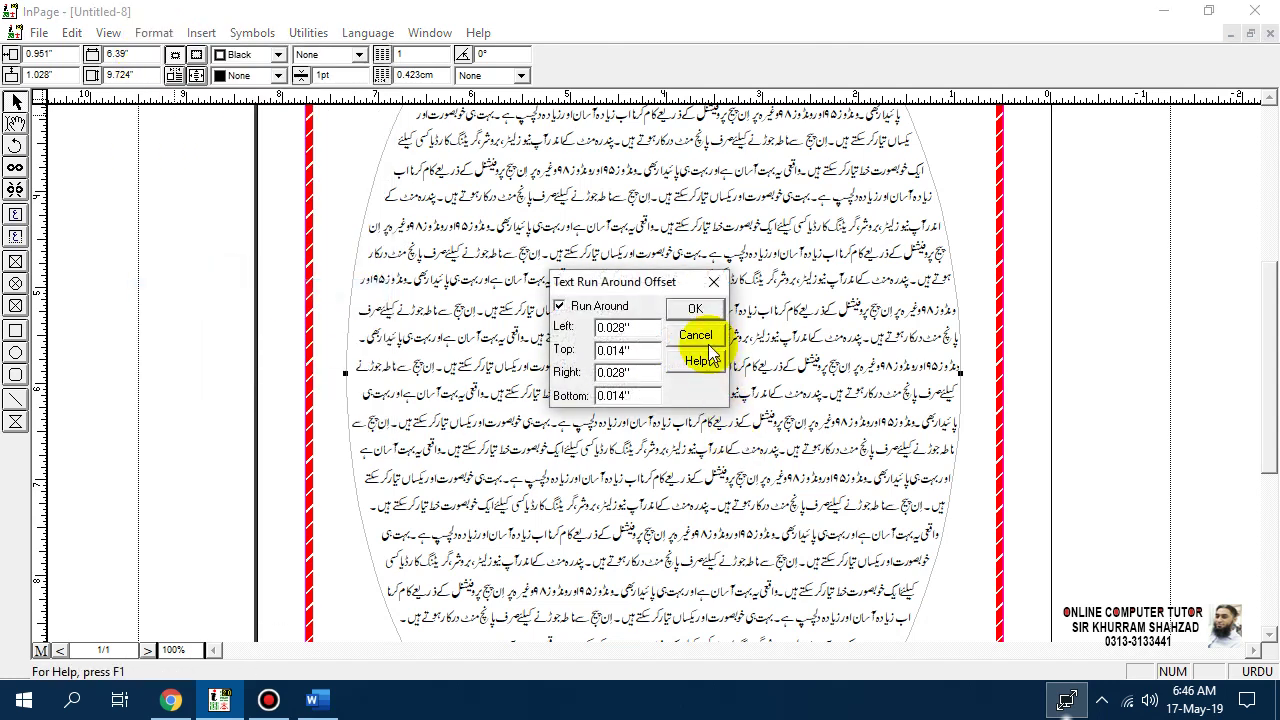
left_click(698, 338)
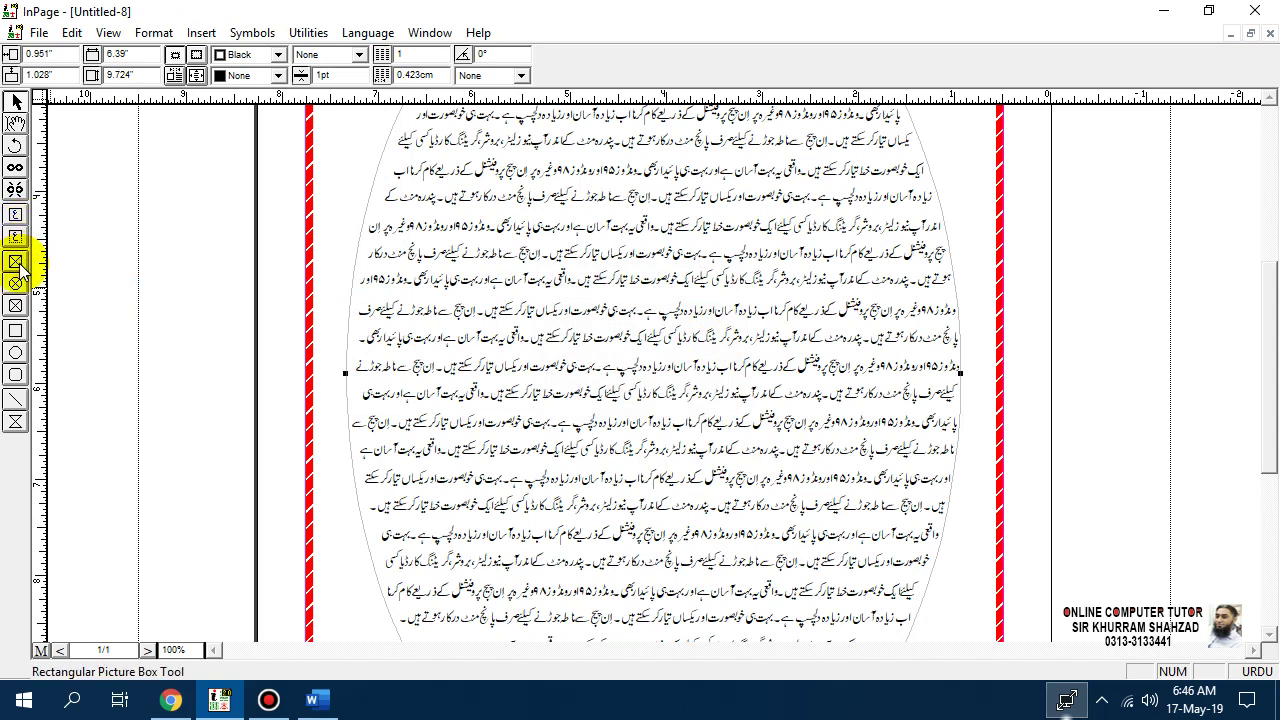
Step: Draw a rectangular text box about 2.23" wide and 2.35" high in the middle of the elliptical text
left_click(15, 214)
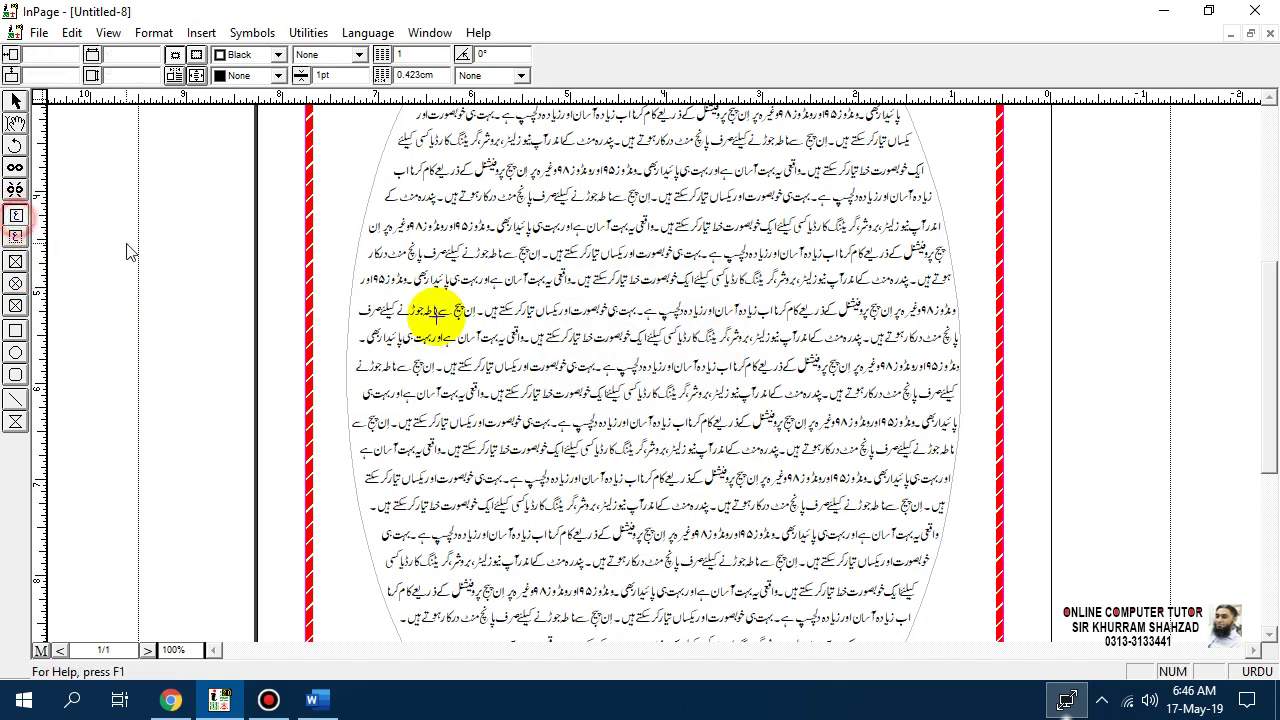
left_click_drag(545, 238, 758, 466)
left_click(651, 277)
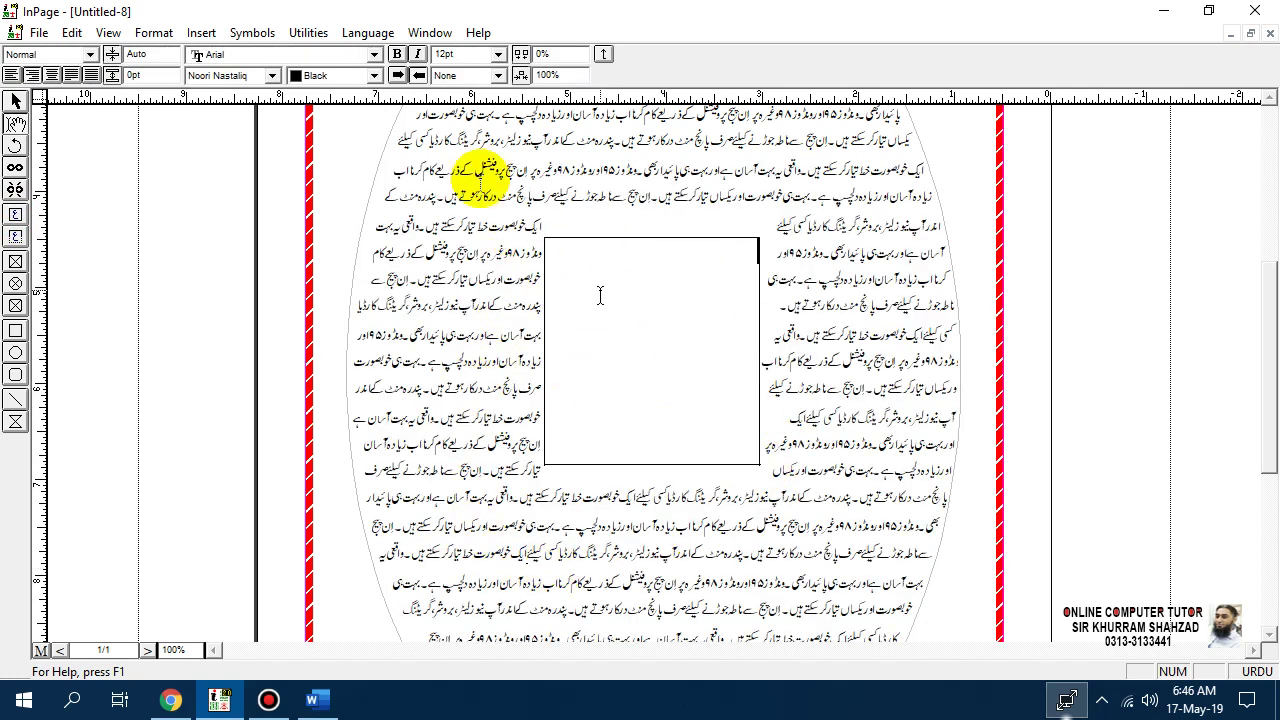
Step: Turn off text runaround for the rectangular text box inside the elliptical text
left_click(15, 101)
left_click(757, 347)
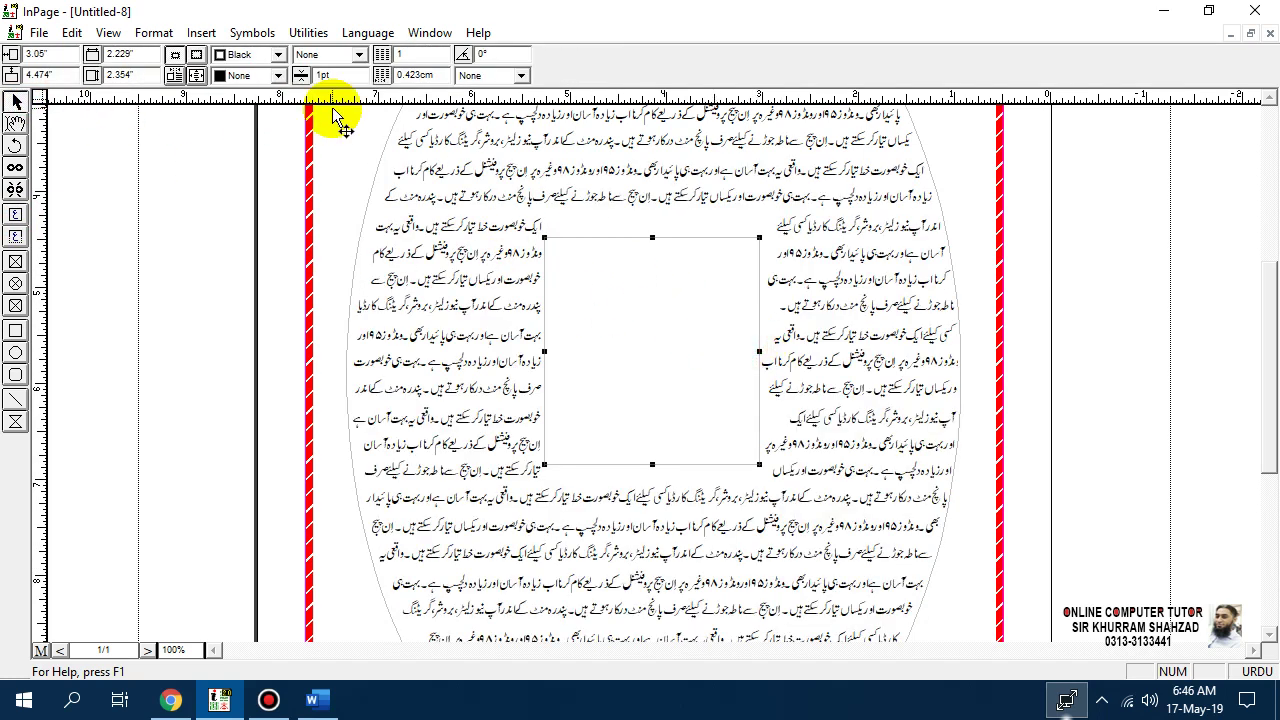
left_click(150, 36)
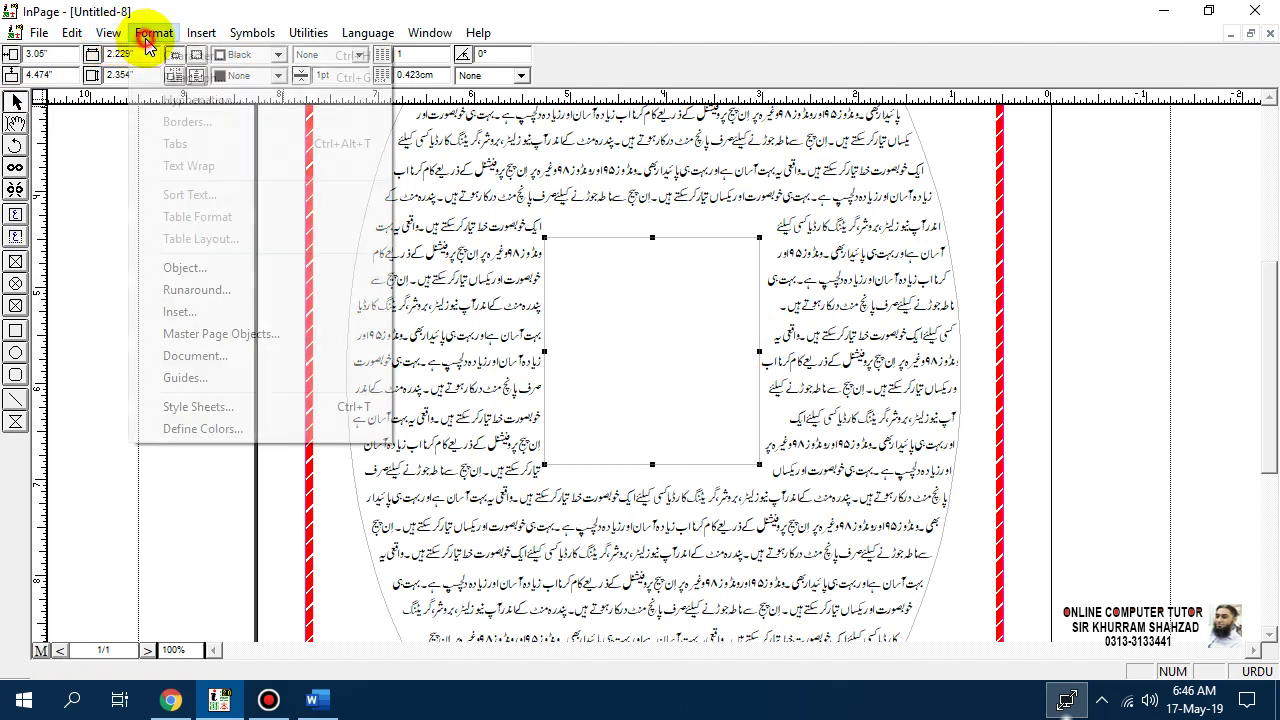
left_click(216, 291)
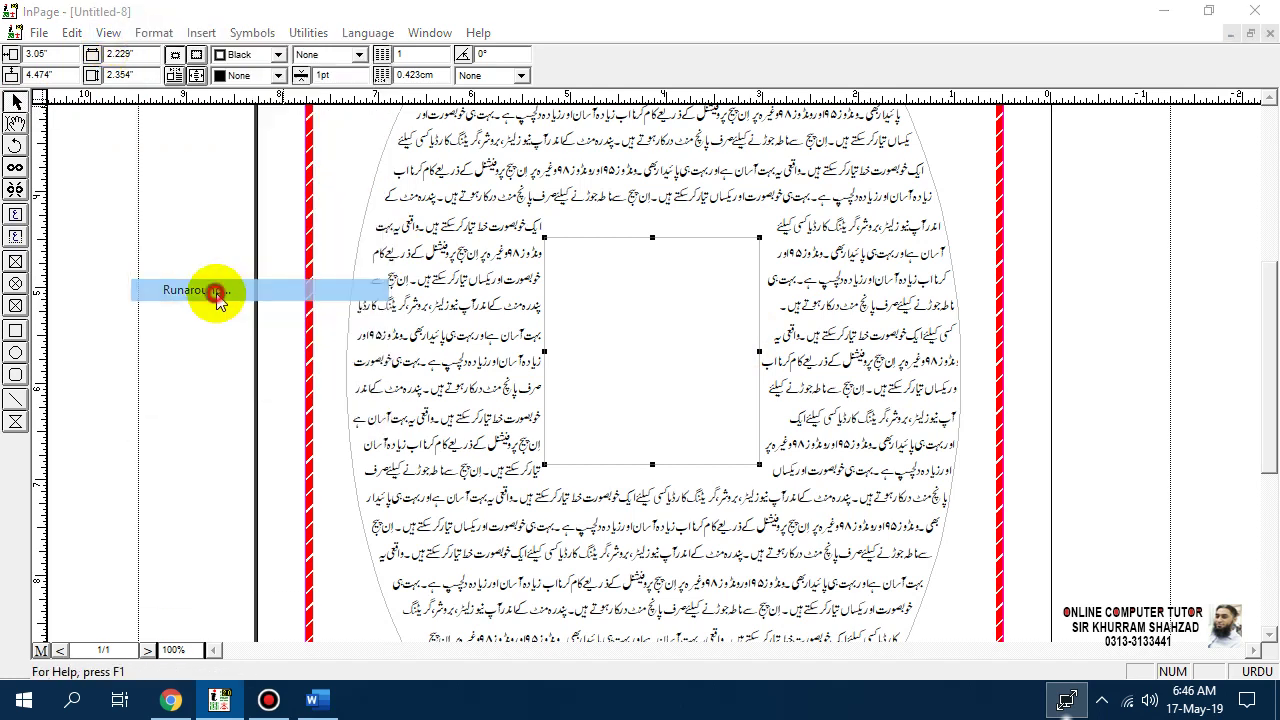
left_click(697, 309)
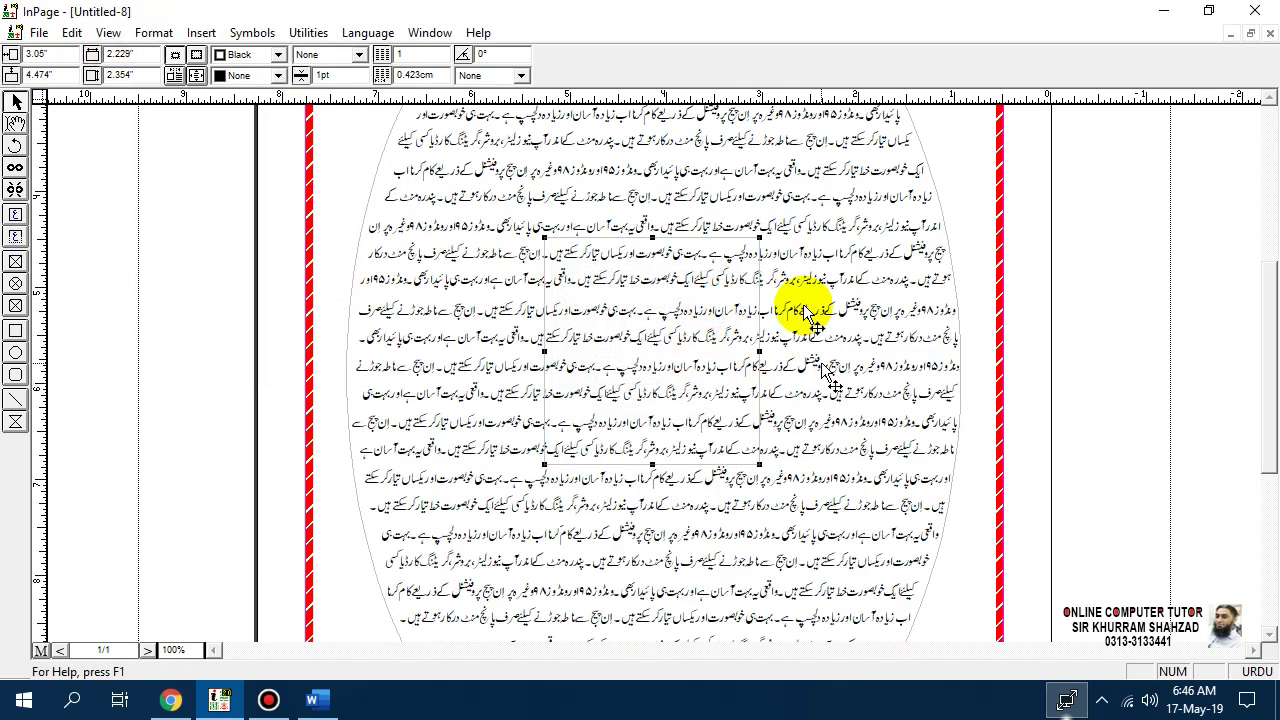
Step: Fill the rectangular text box with Blue and move it to about 3.09" across and 4.35" down
left_click(278, 75)
scroll(278, 140, "down", 2)
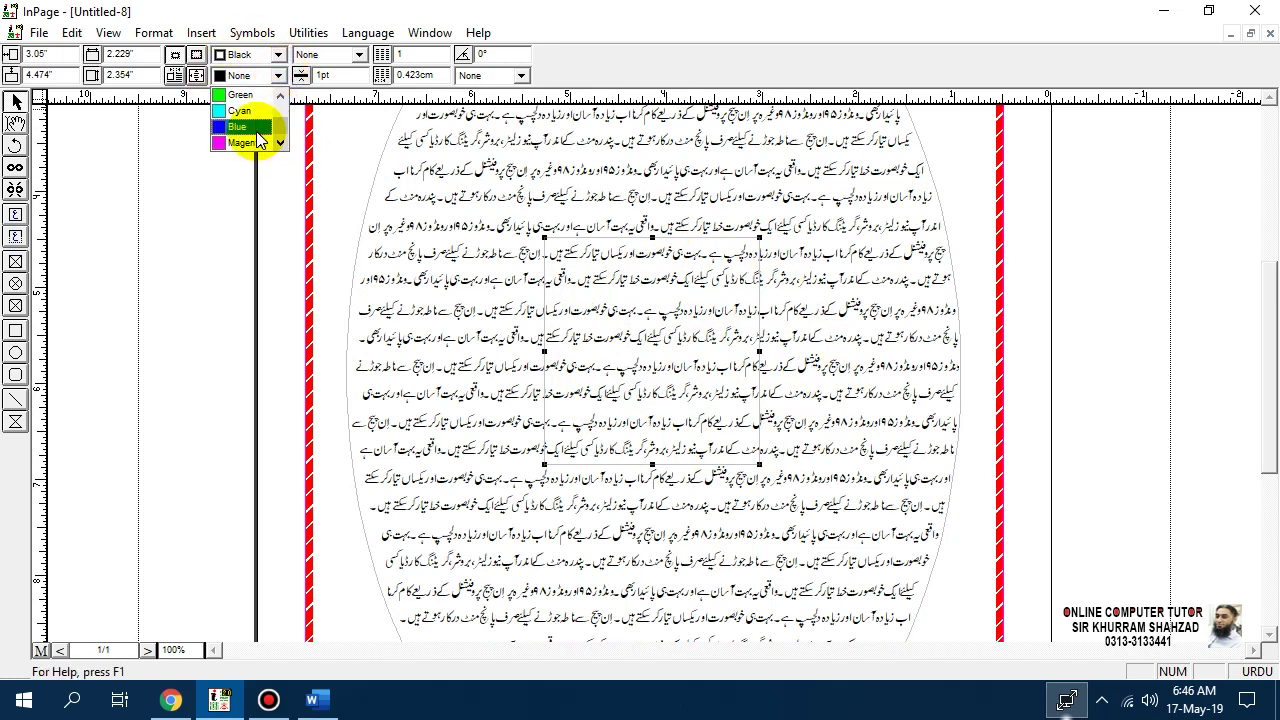
left_click(245, 128)
left_click_drag(675, 330, 653, 280)
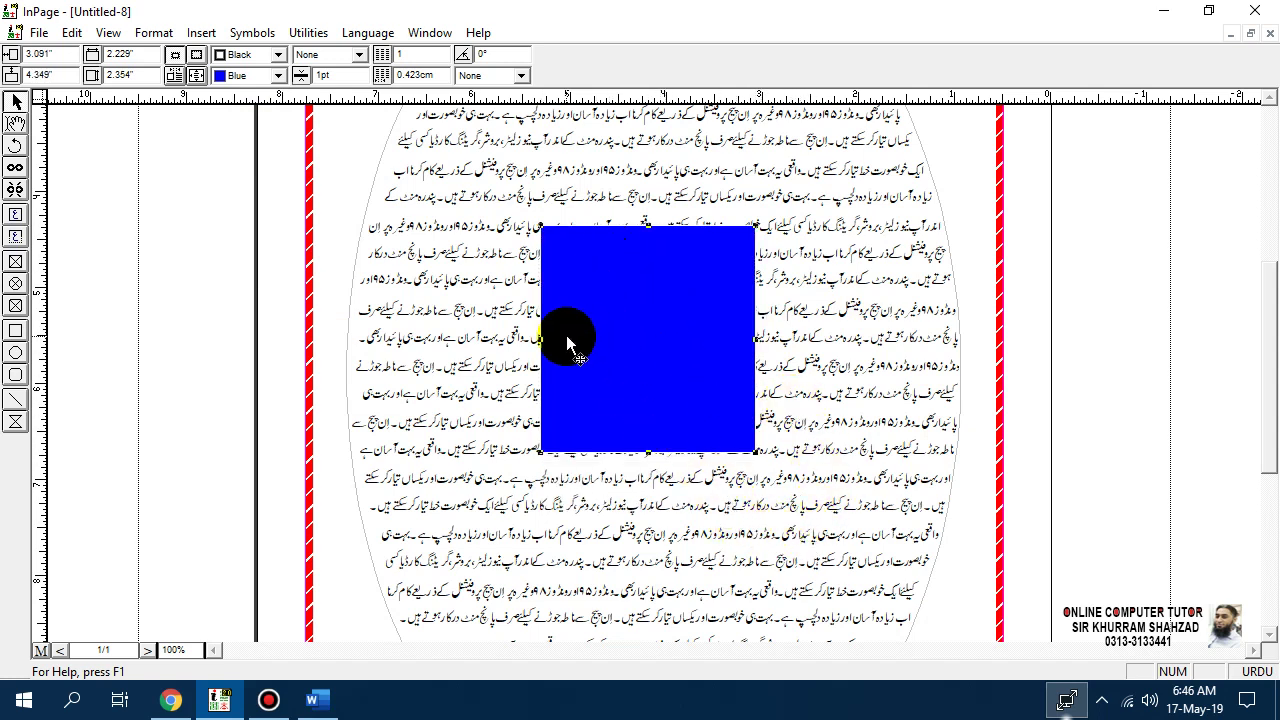
Step: Turn on Run Around for the blue text box and move it to about 3.01" across and 4.48" down
double_click(179, 77)
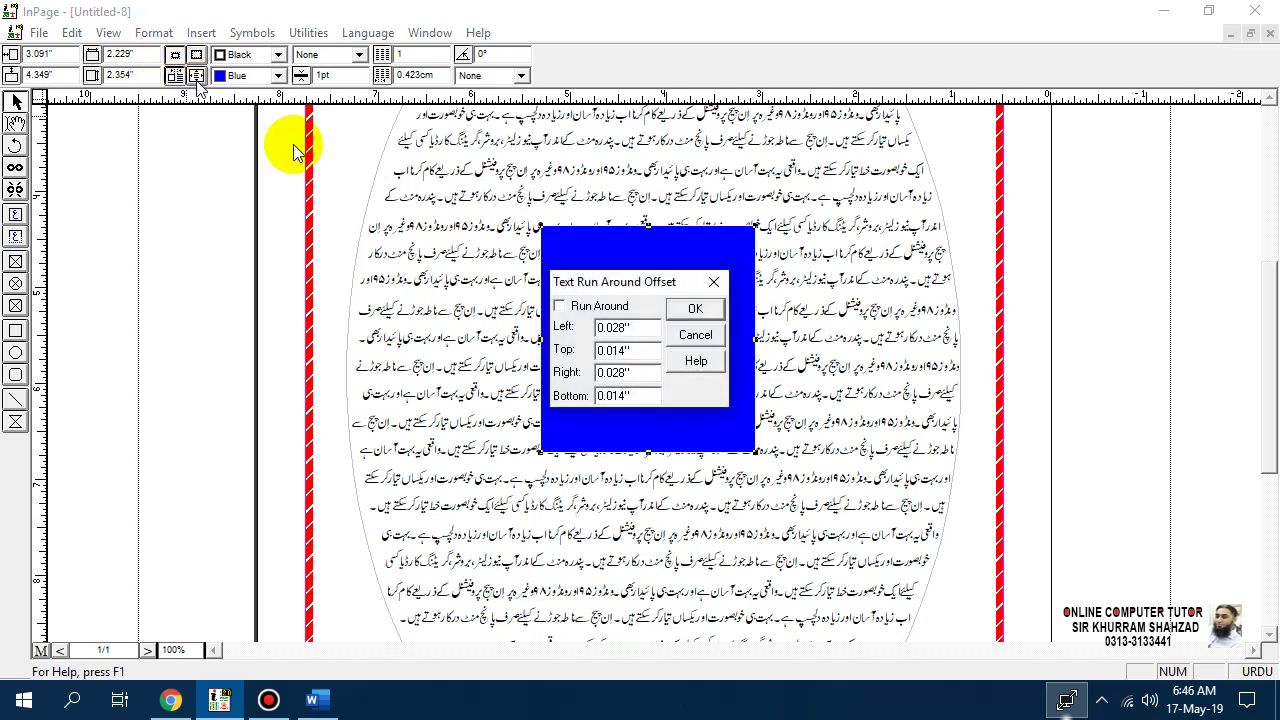
left_click(692, 312)
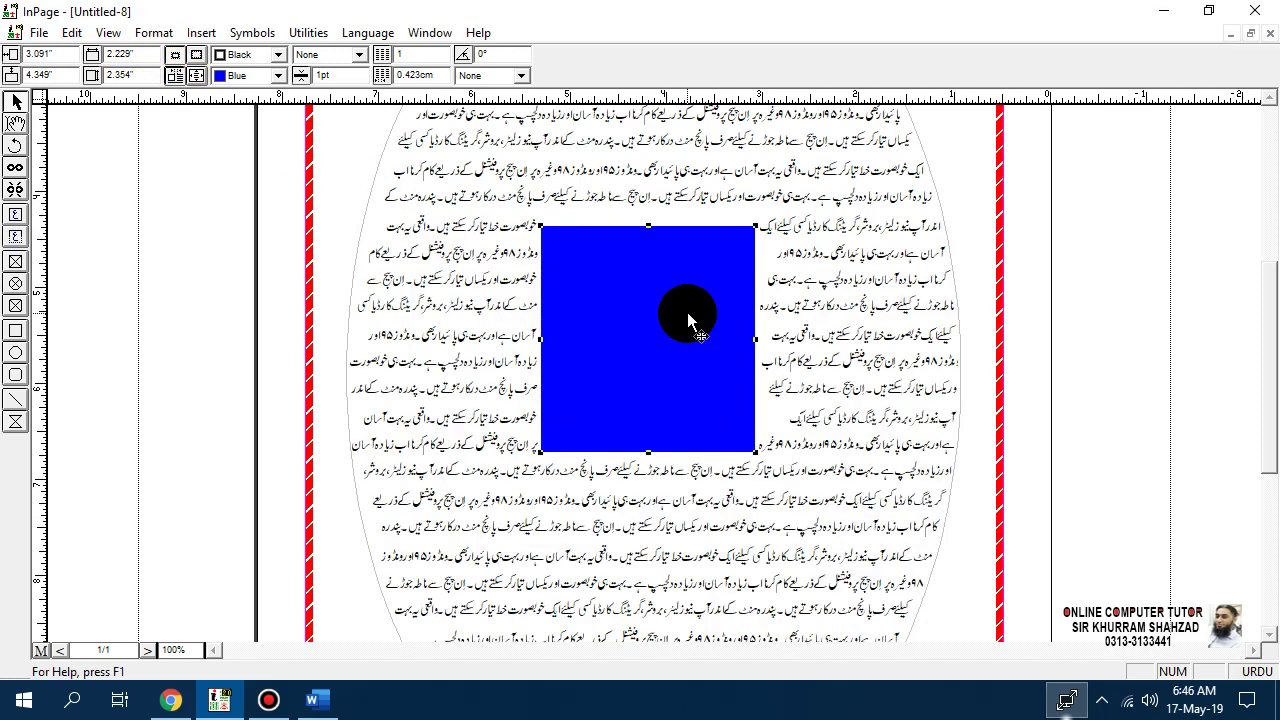
left_click_drag(695, 322, 702, 332)
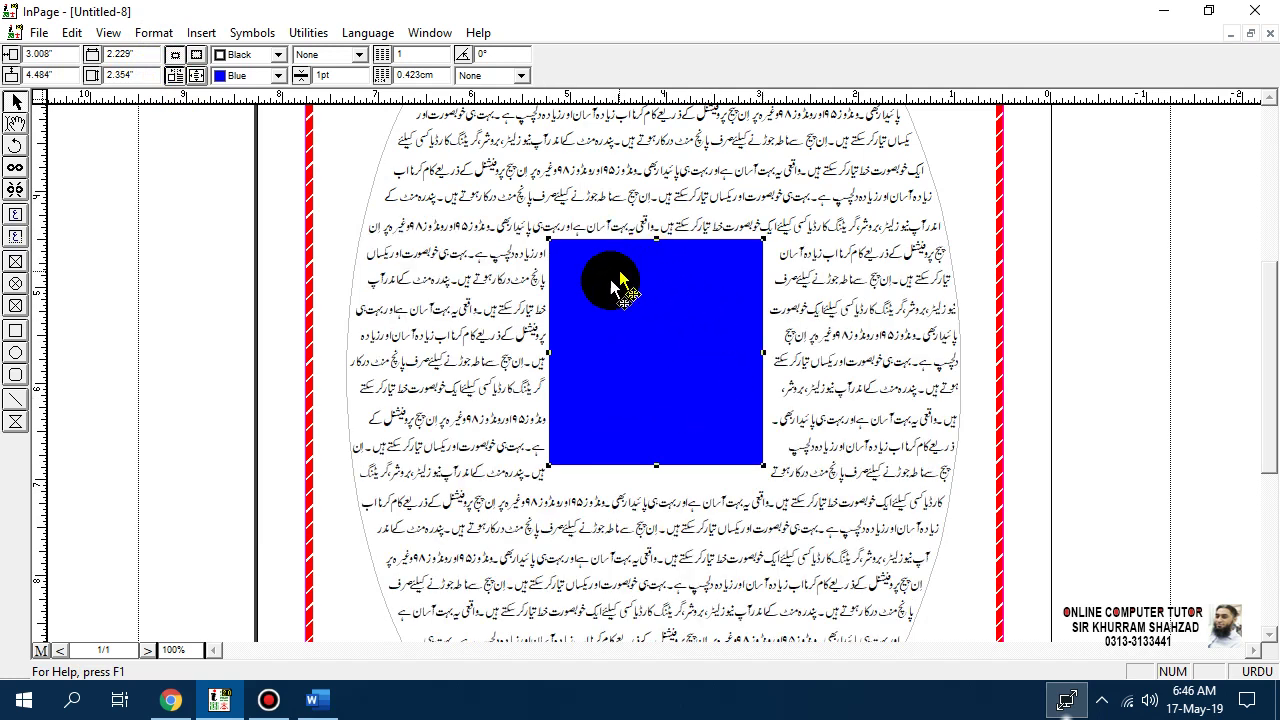
Step: Examine the inset settings of the blue text box and close them without changes
left_click(172, 33)
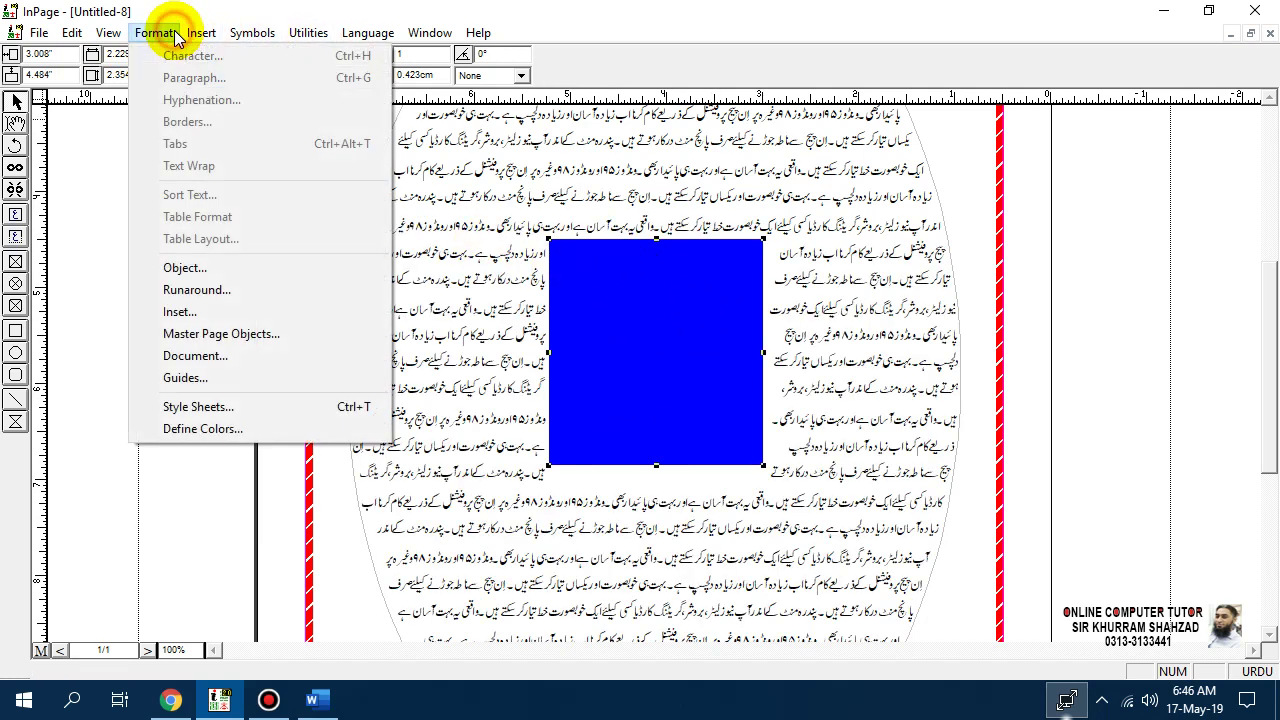
left_click(211, 312)
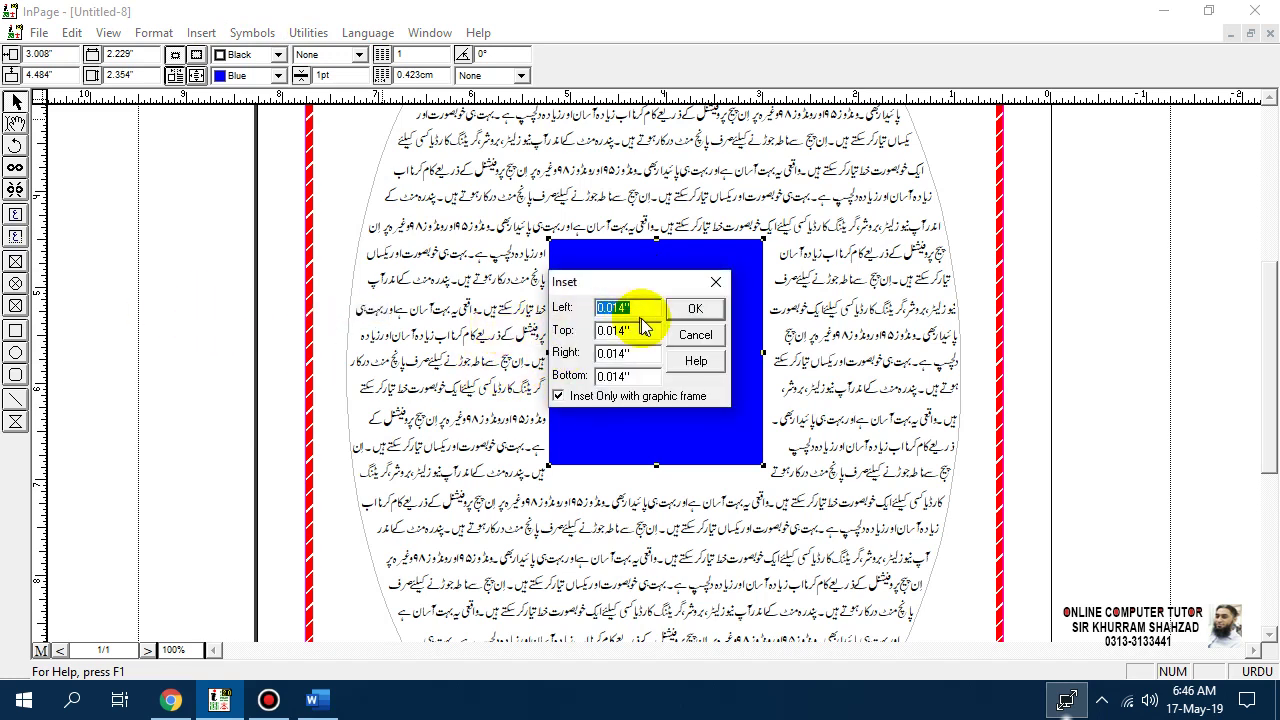
left_click(690, 336)
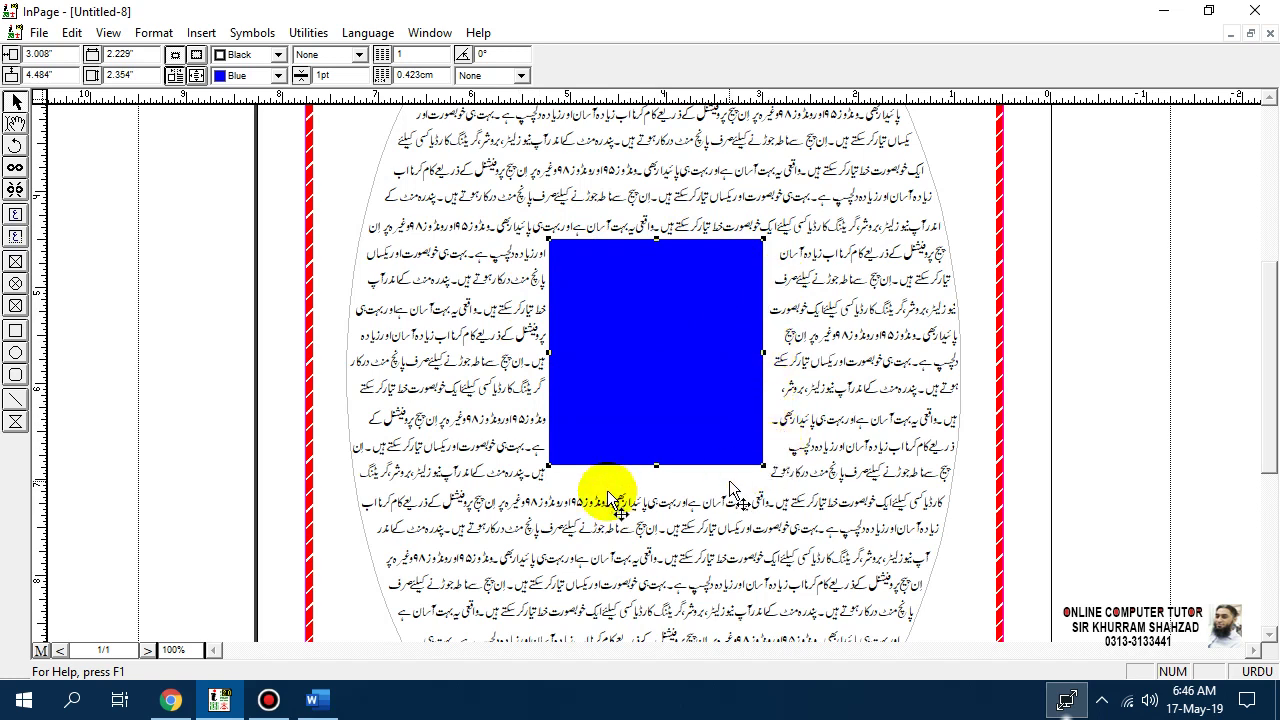
Step: Set the blue text box's left, top, right and bottom insets to 0.3"
left_click(631, 344)
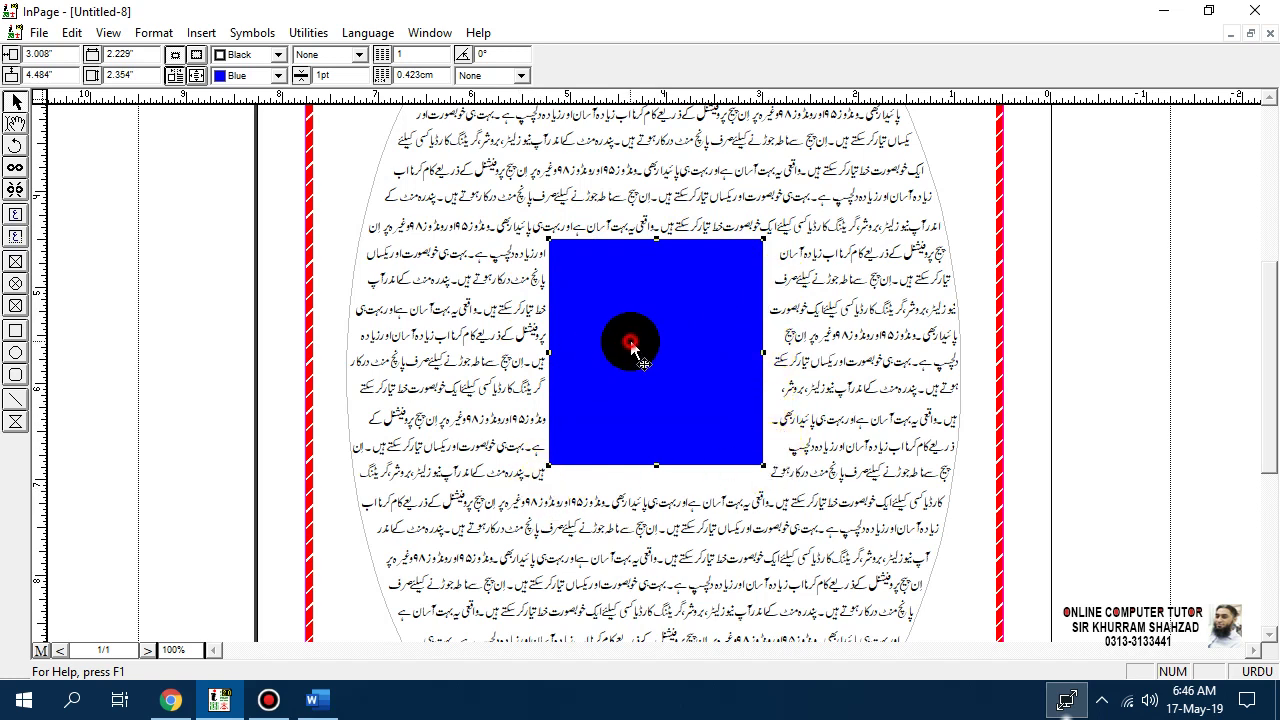
left_click(155, 32)
left_click(232, 311)
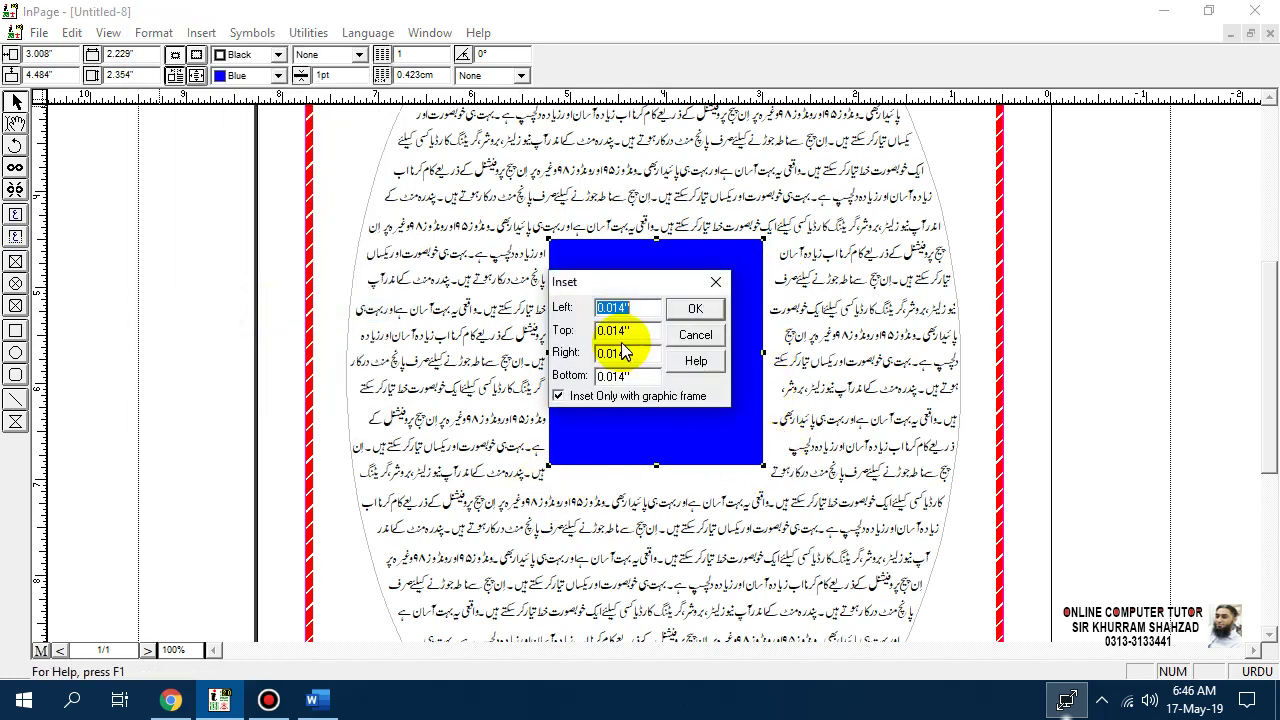
left_click_drag(624, 281, 380, 234)
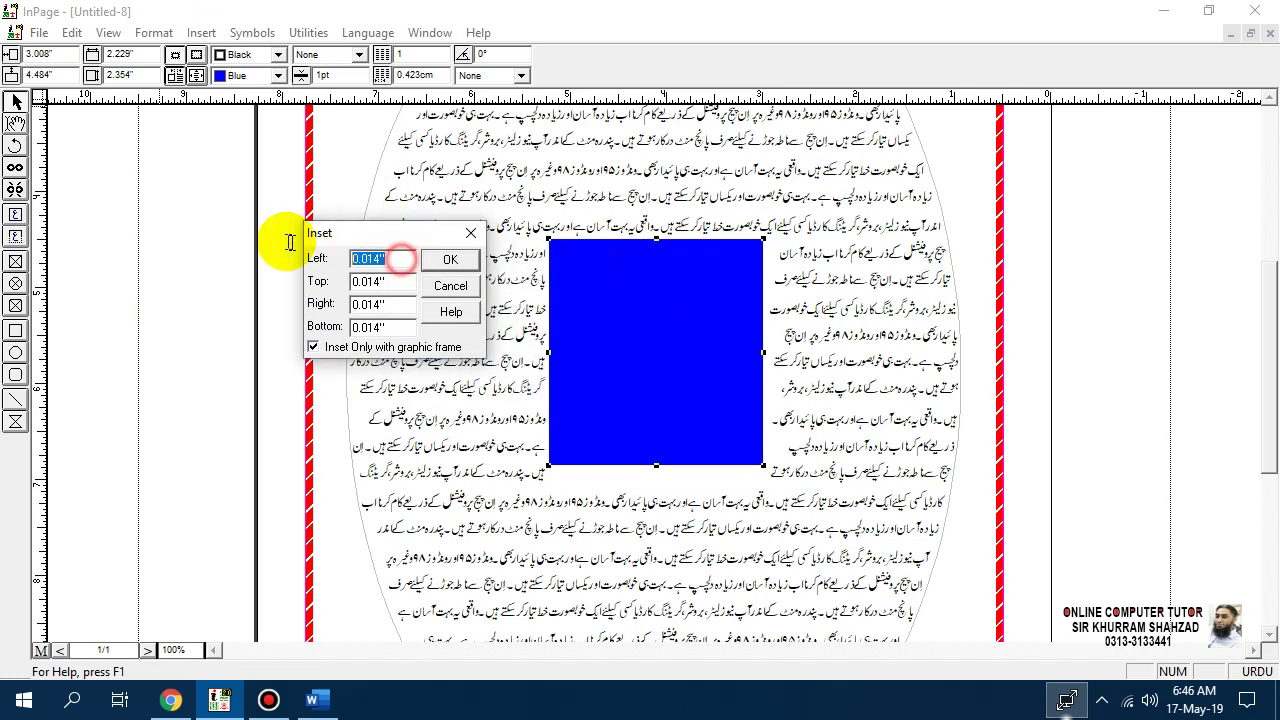
type(".3")
key("Tab")
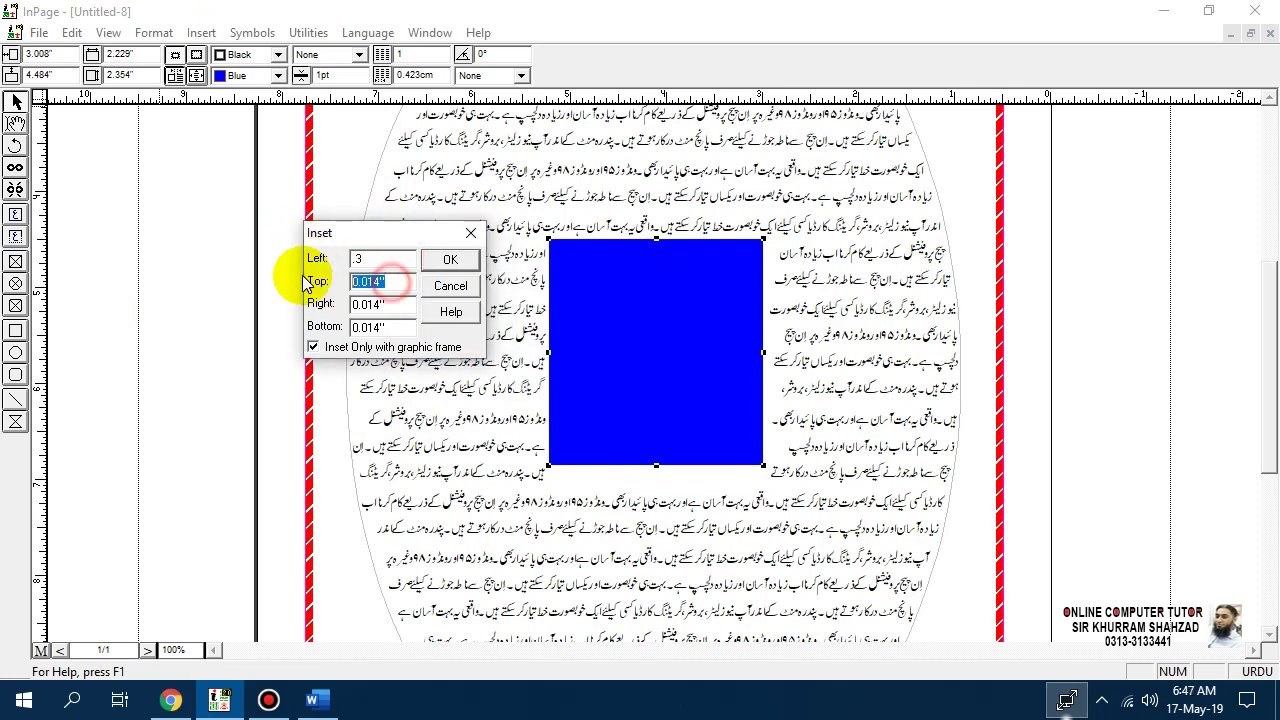
type(".3")
key("Tab")
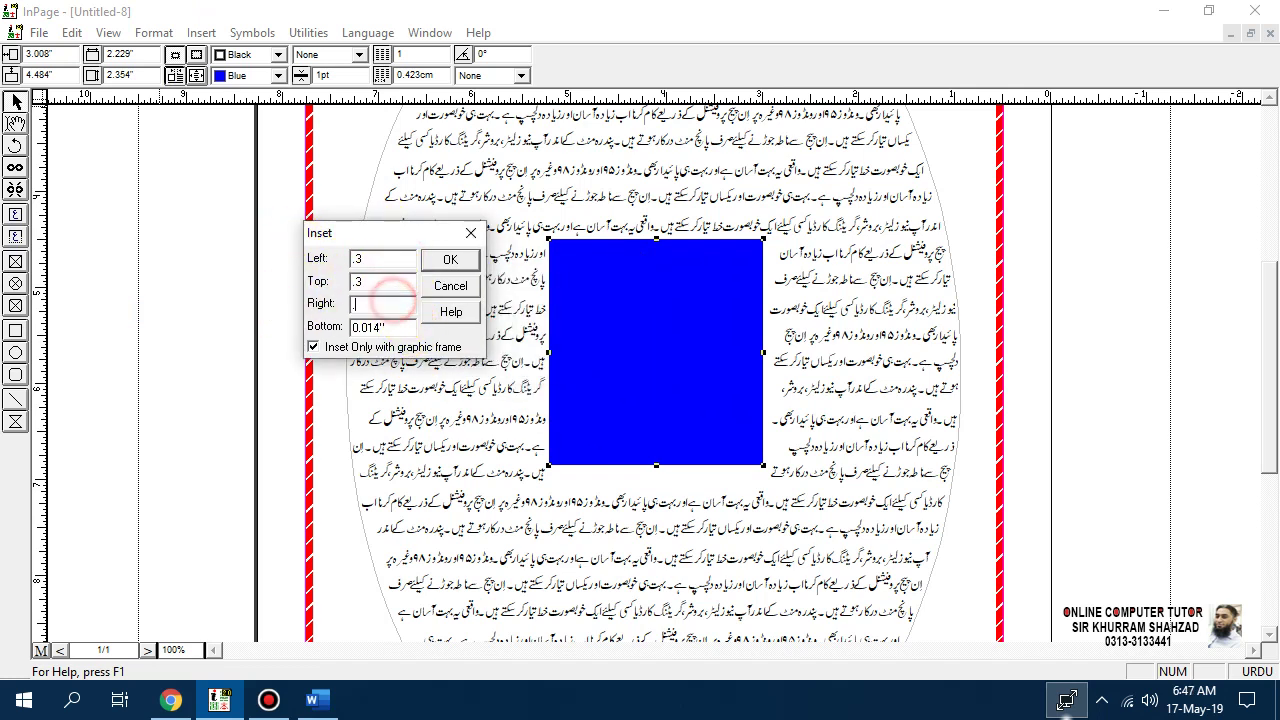
type(".3")
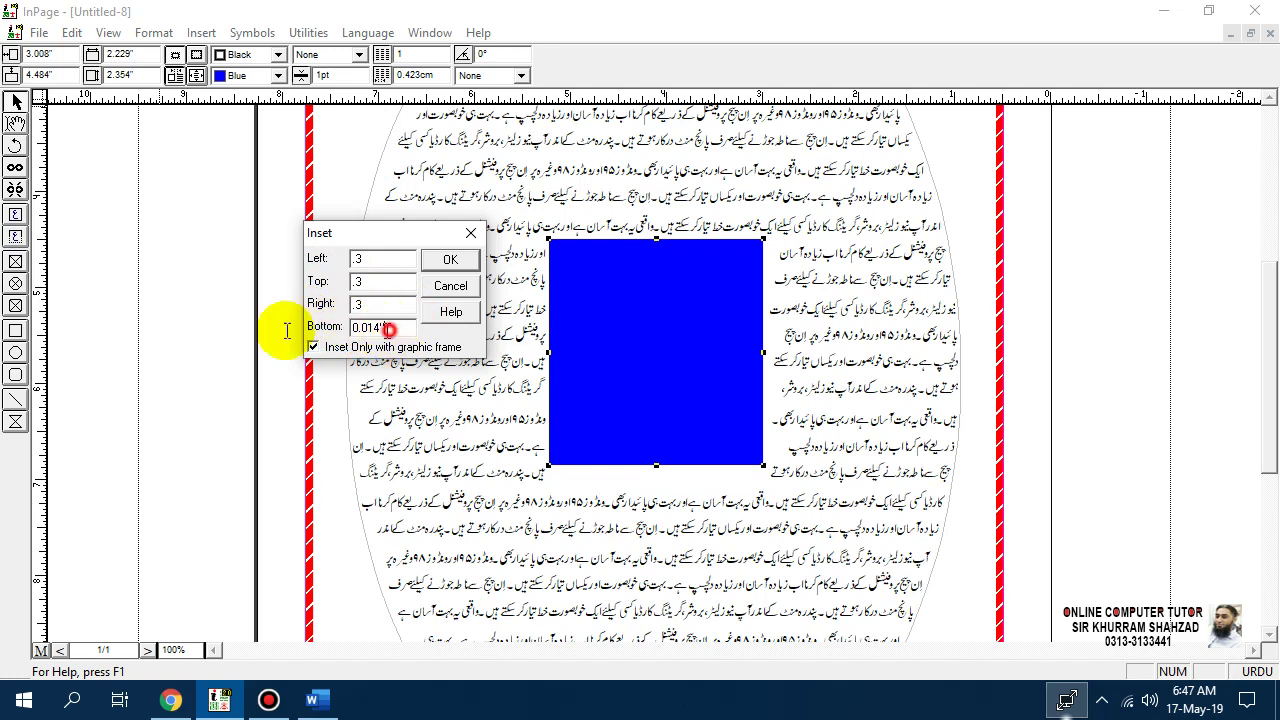
type(".3")
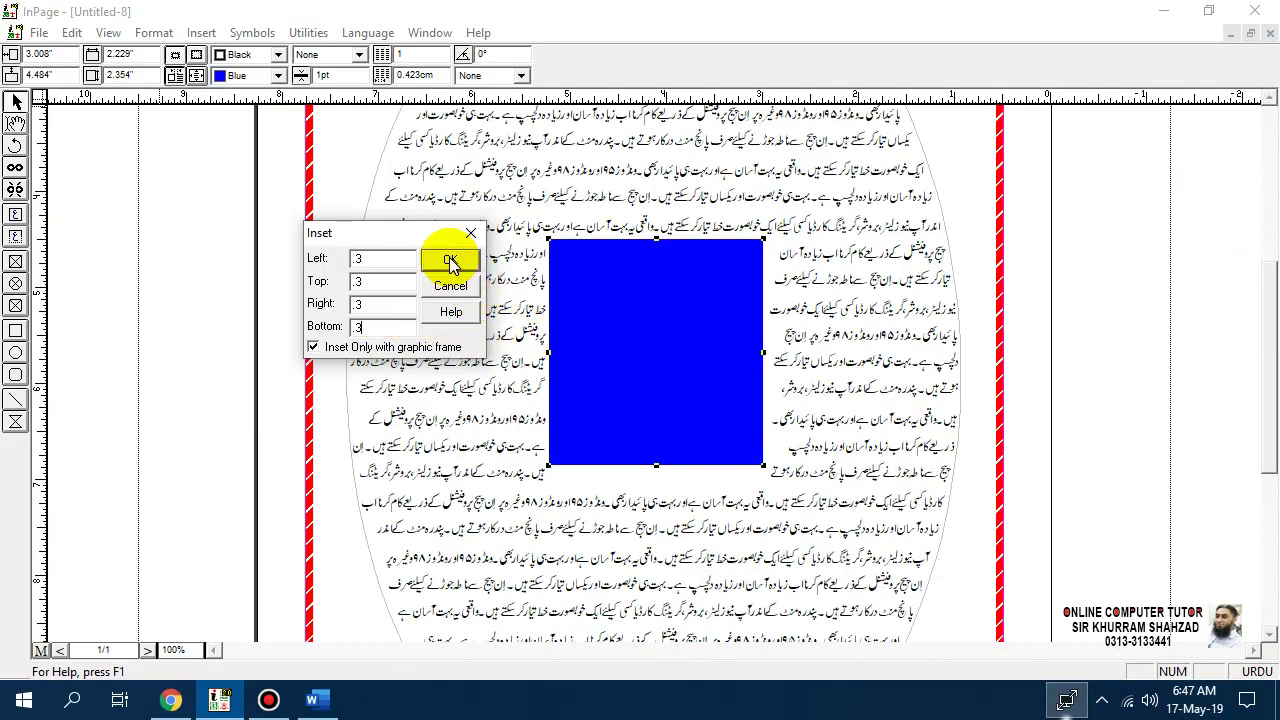
left_click(451, 261)
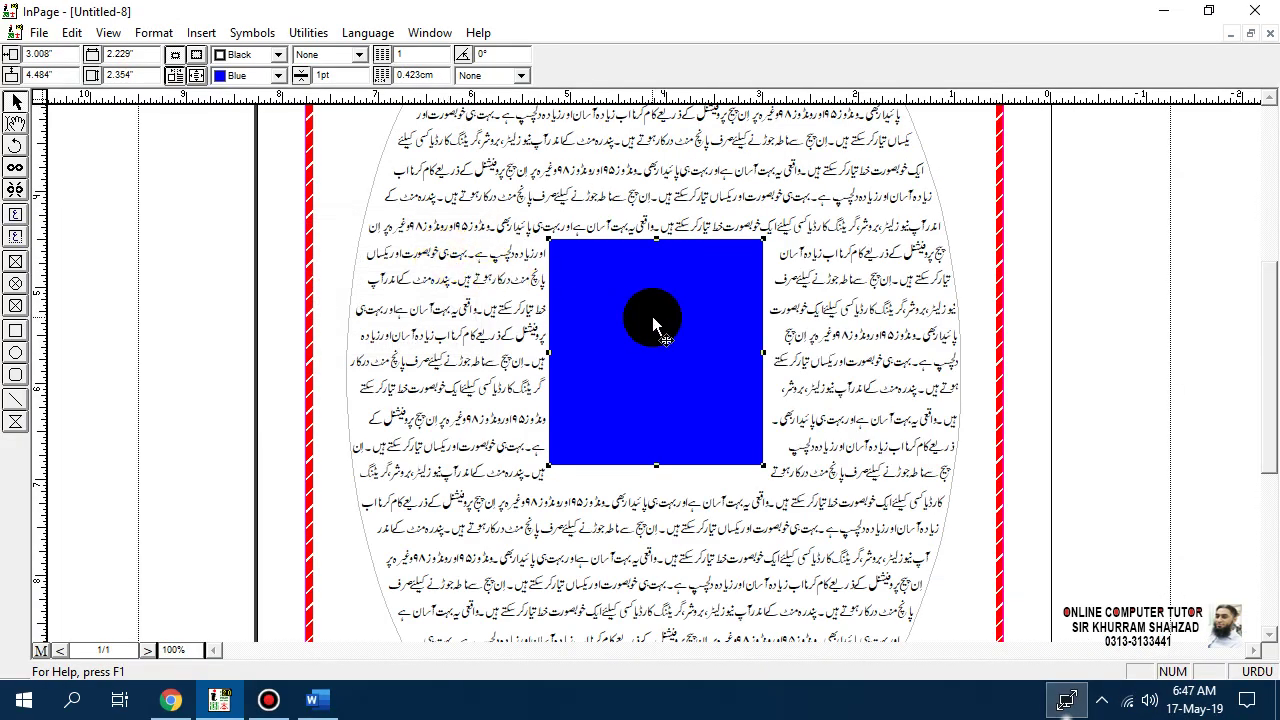
Step: Move the blue text box to about 2.74" across and 4.61" down and set its border colour to Gray
left_click(666, 326)
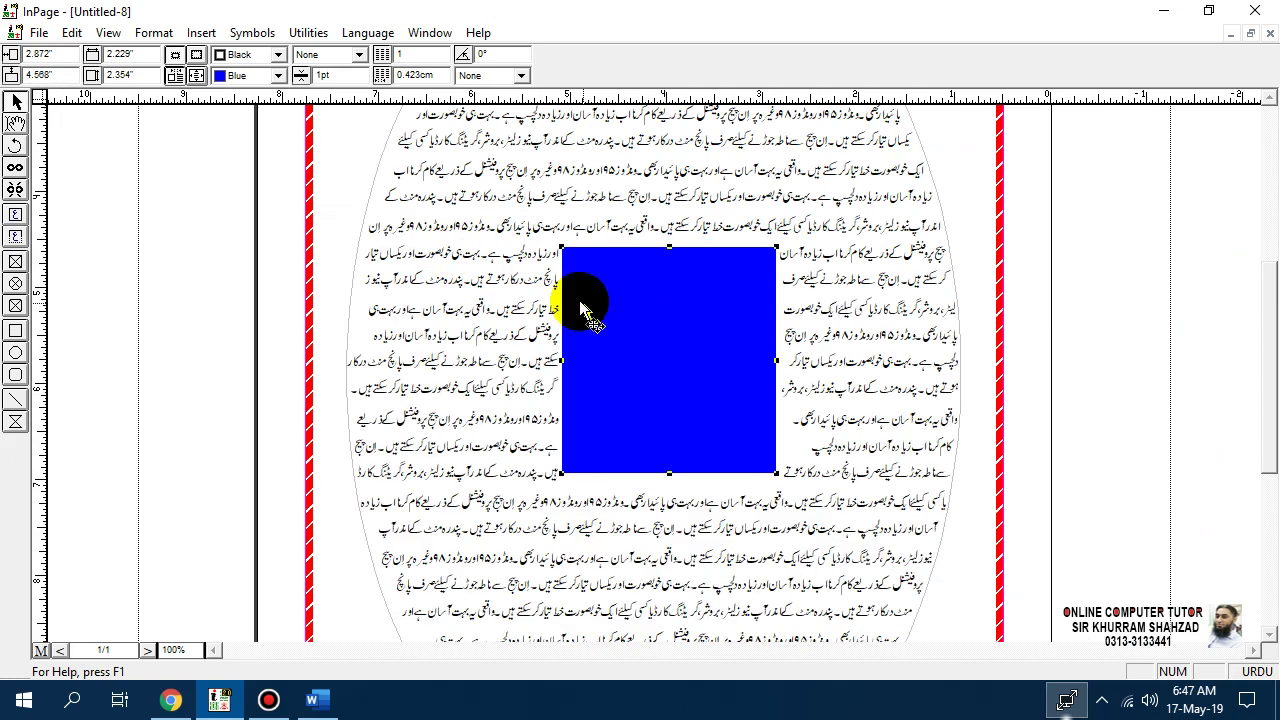
left_click(687, 318)
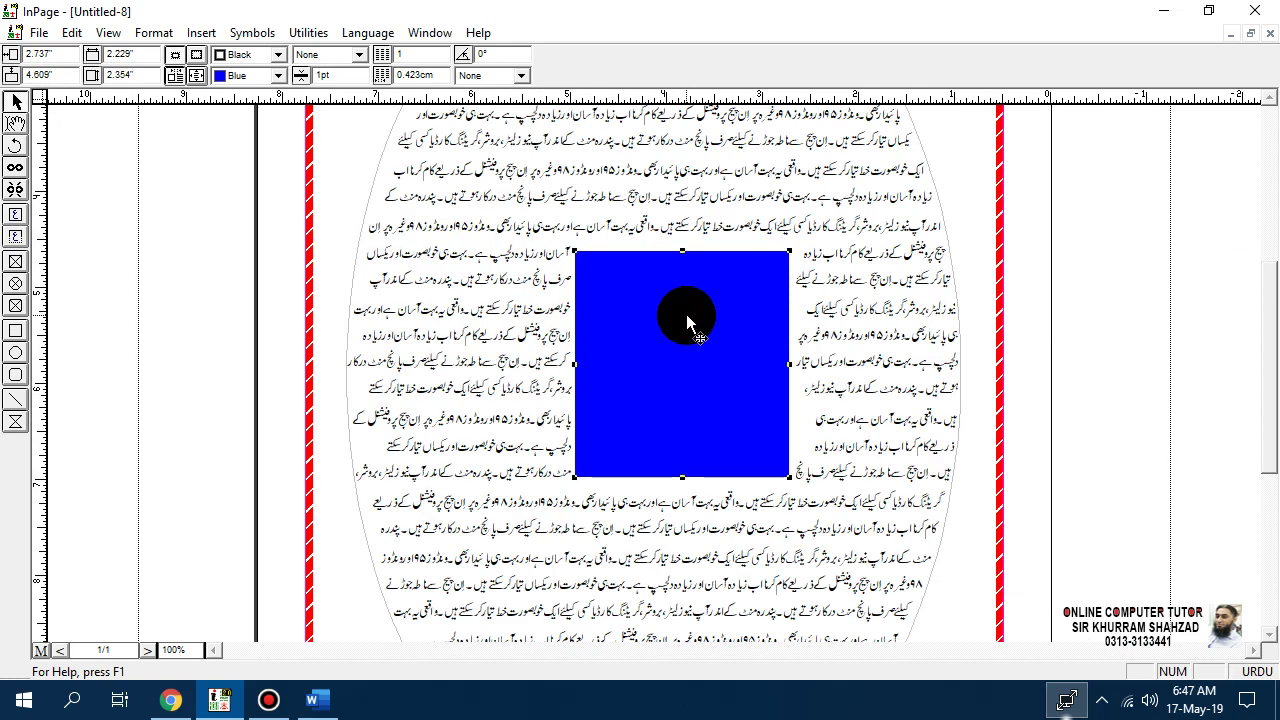
left_click(276, 55)
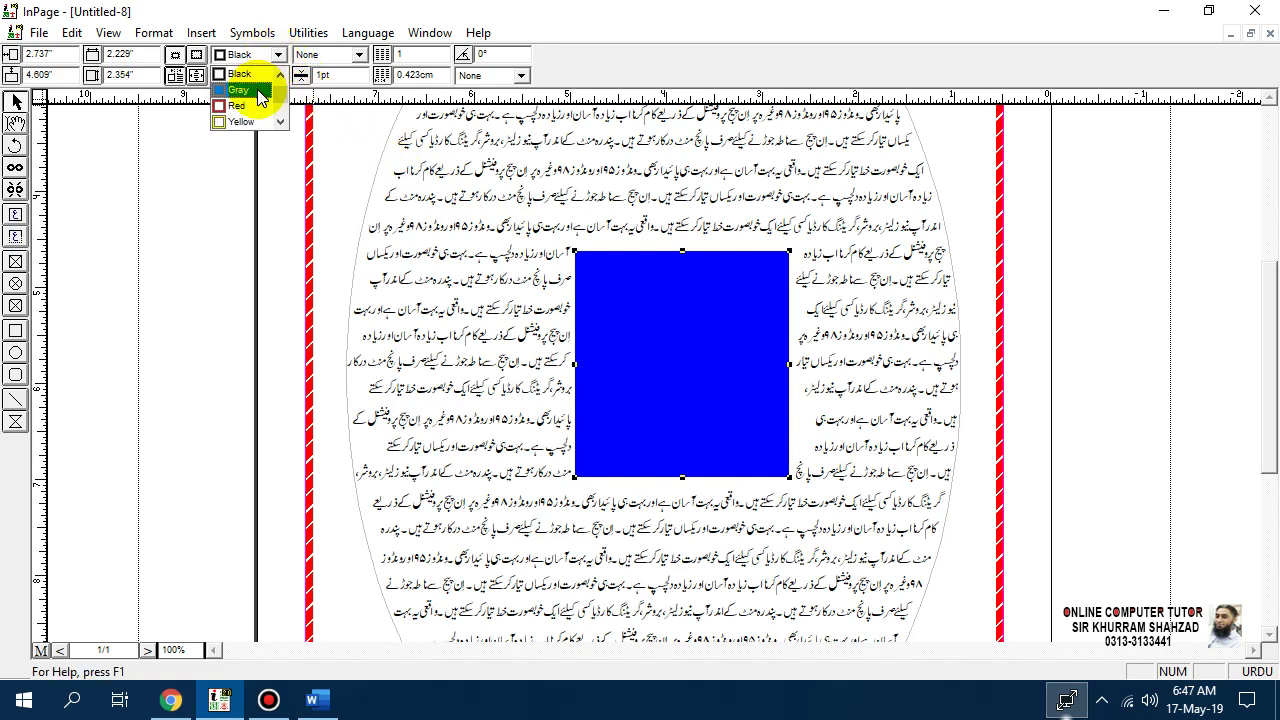
left_click(256, 90)
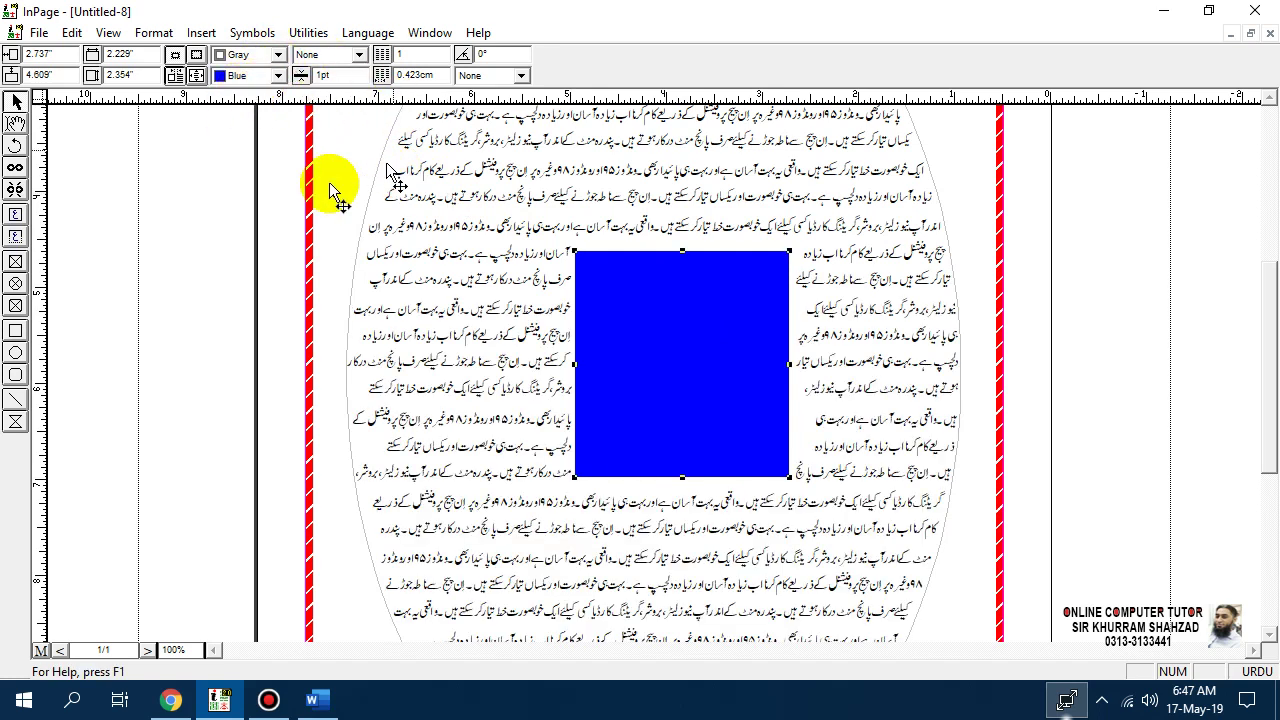
Step: Set the blue text box's left, top, right and bottom insets to 10
left_click(158, 33)
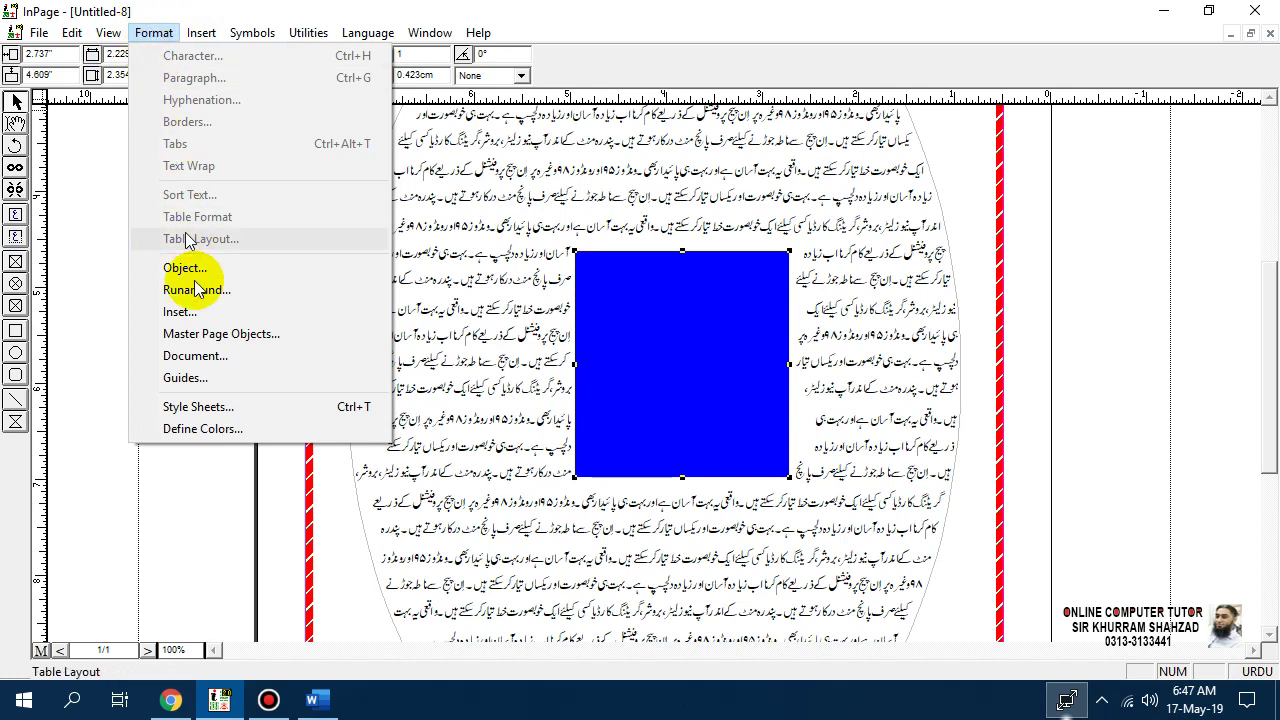
left_click(240, 312)
left_click(668, 398)
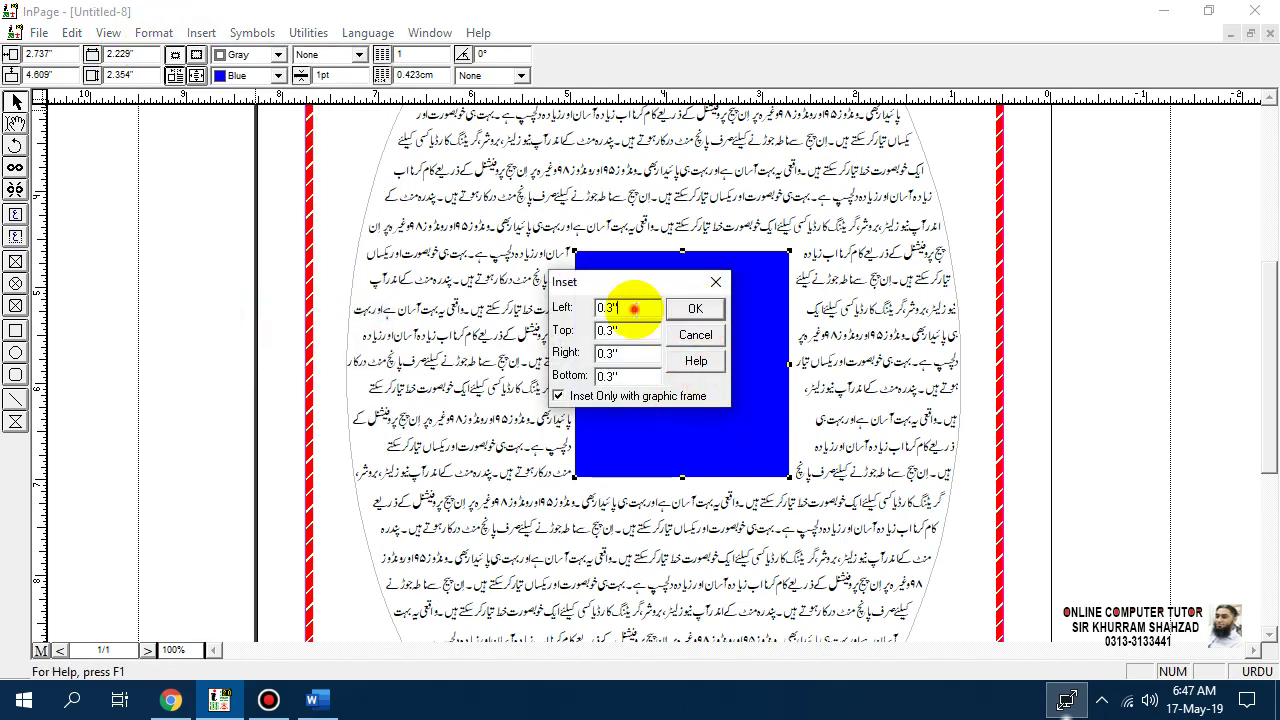
left_click_drag(633, 309, 549, 307)
type("10")
left_click_drag(628, 331, 549, 330)
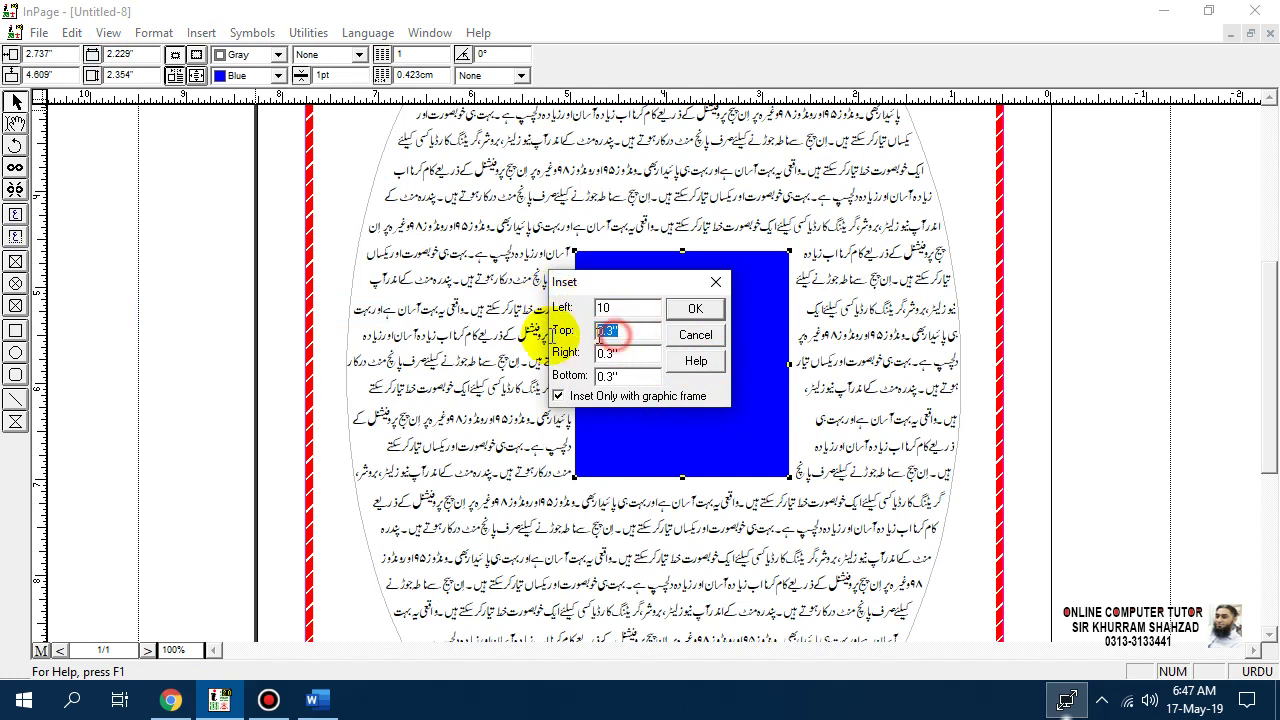
type("10")
type("10")
mouse_move(630, 353)
left_mouse_down()
mouse_move(549, 352)
mouse_move(634, 372)
left_mouse_up()
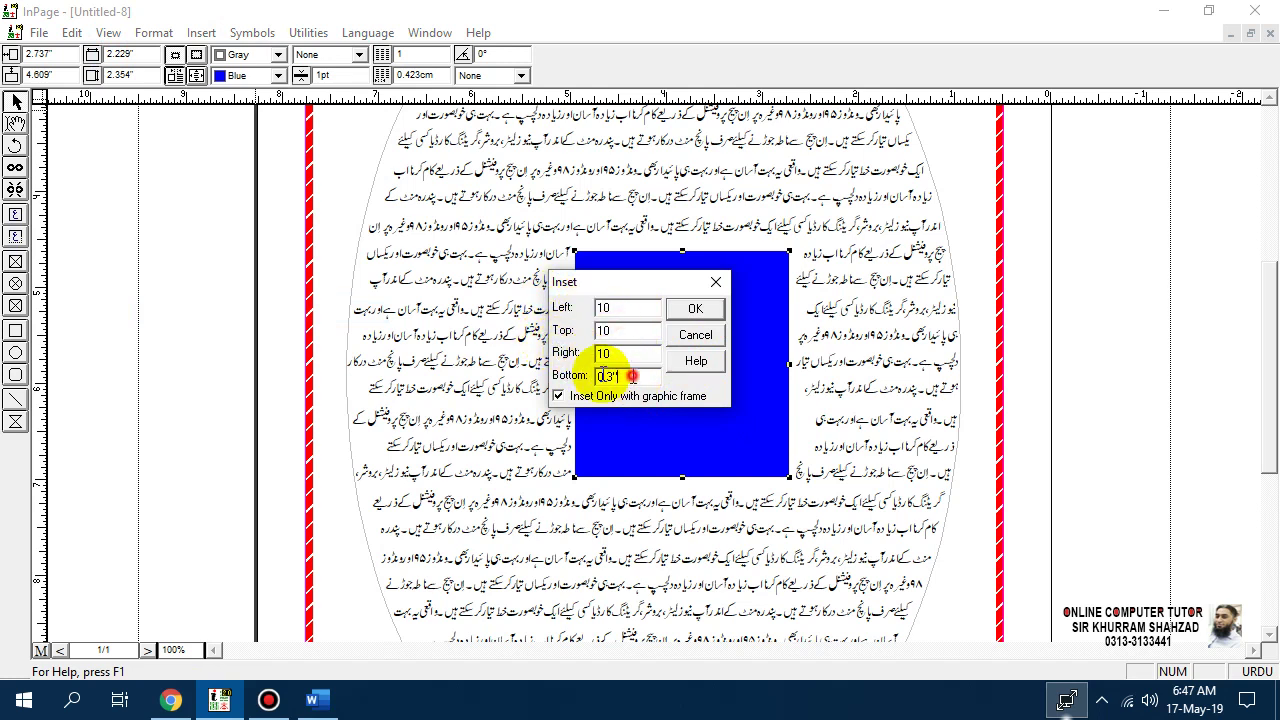
type("10")
left_click(690, 310)
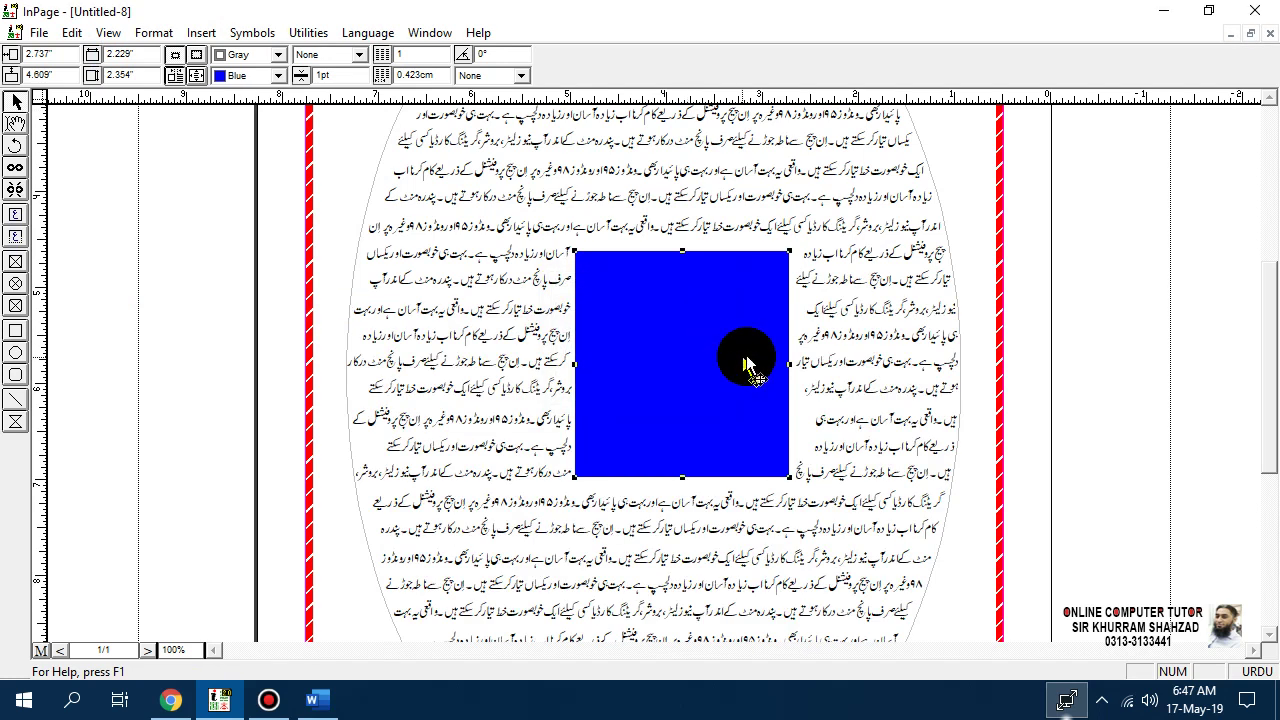
Step: Move the blue text box within the elliptical text to about 2.91" across and 4.6" down
left_click_drag(721, 345, 682, 338)
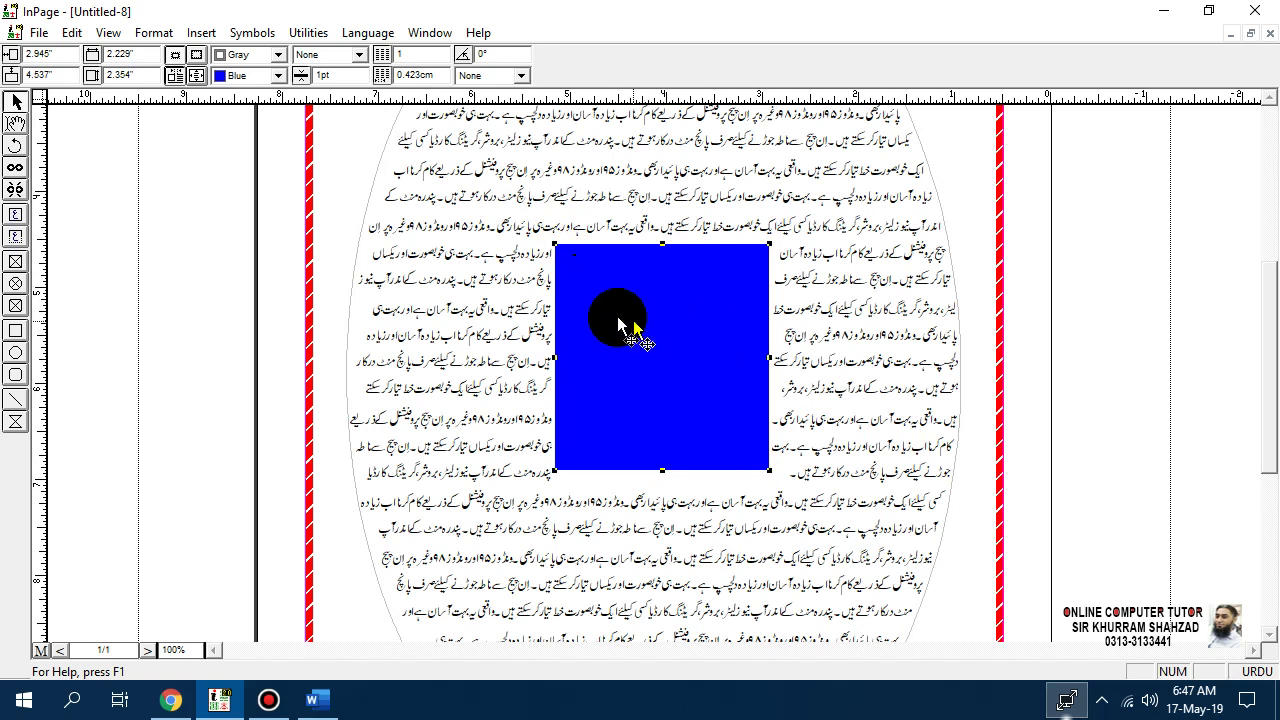
left_click_drag(620, 322, 623, 328)
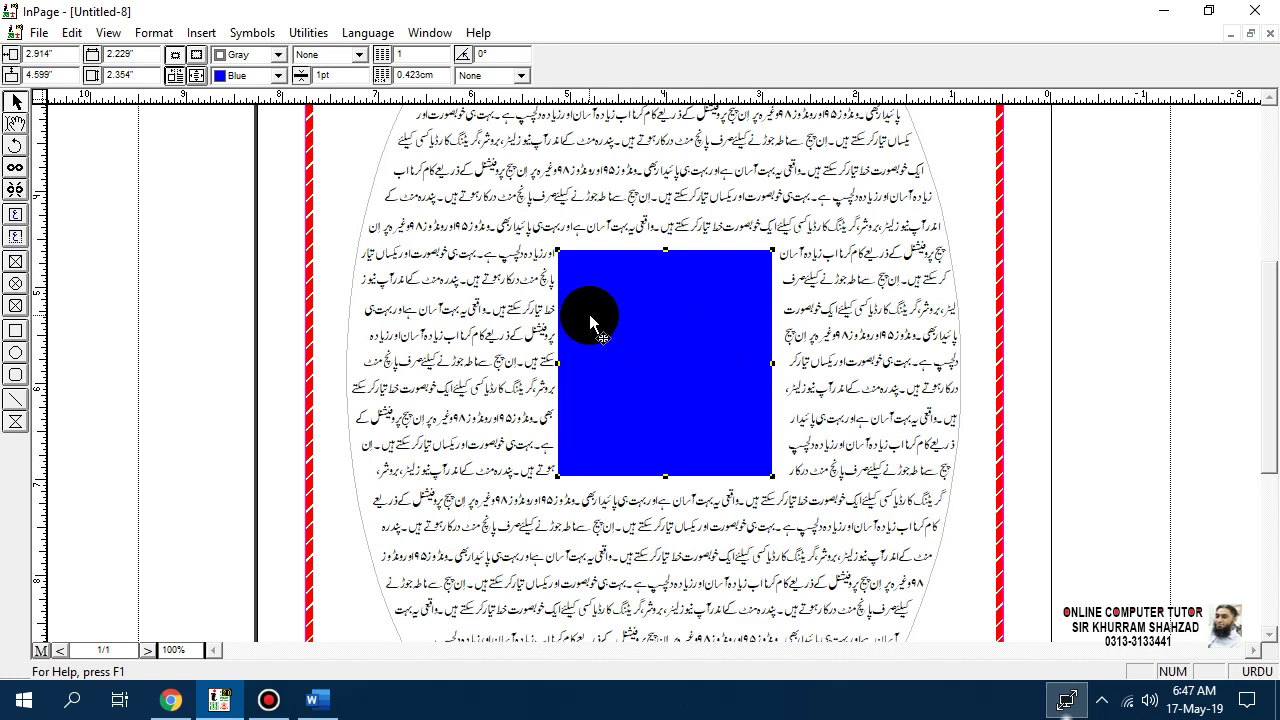
left_click(170, 32)
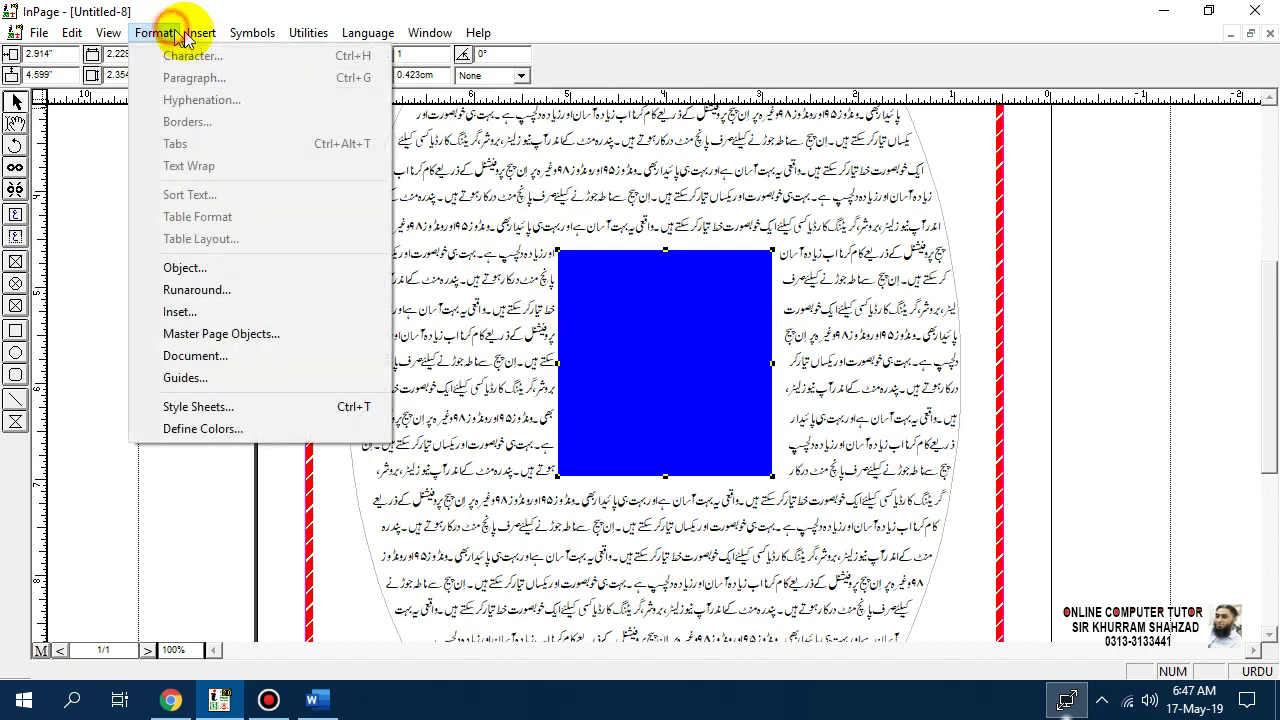
left_click(160, 33)
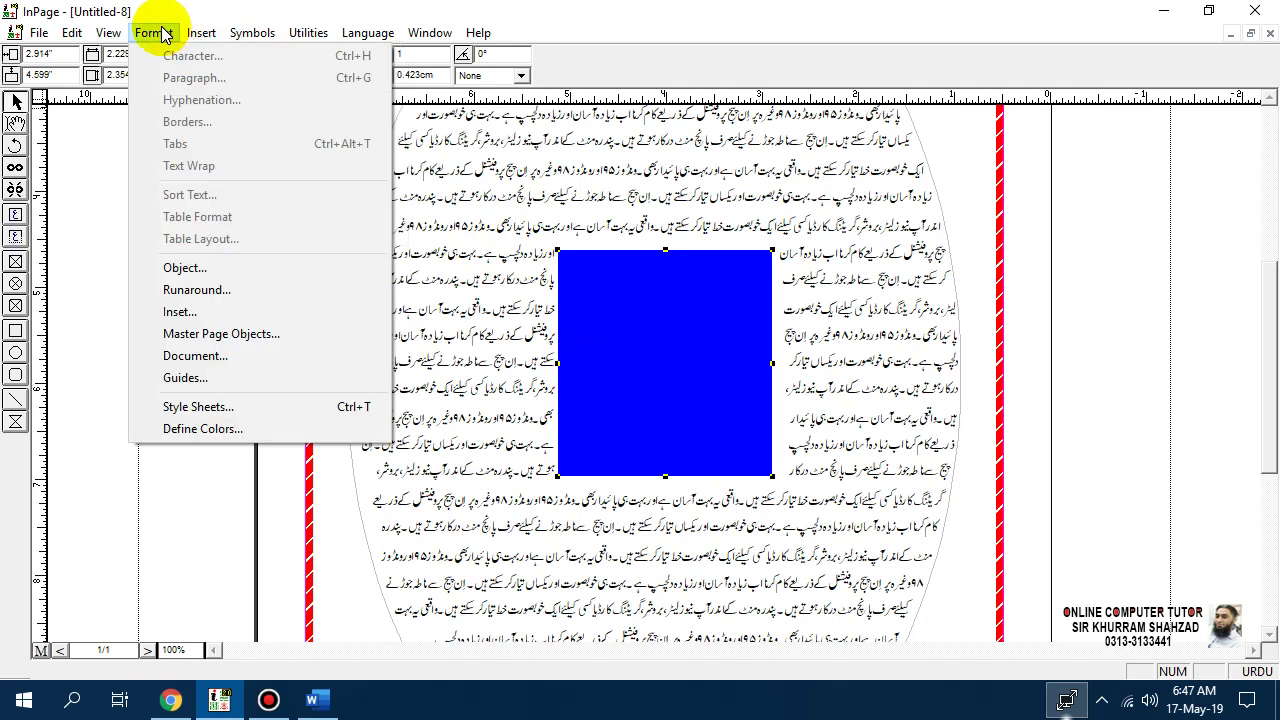